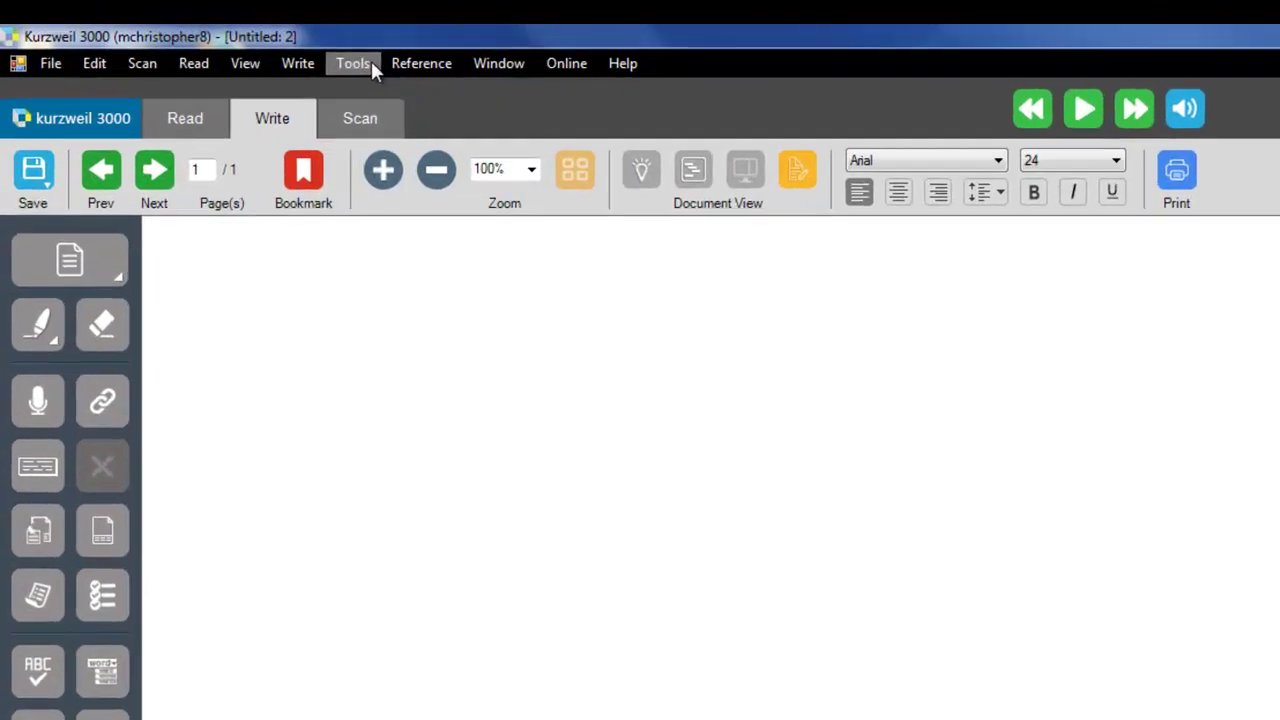
Step: Turn on Word Prediction and shrink its window to four suggestion rows with a narrower width
click(371, 62)
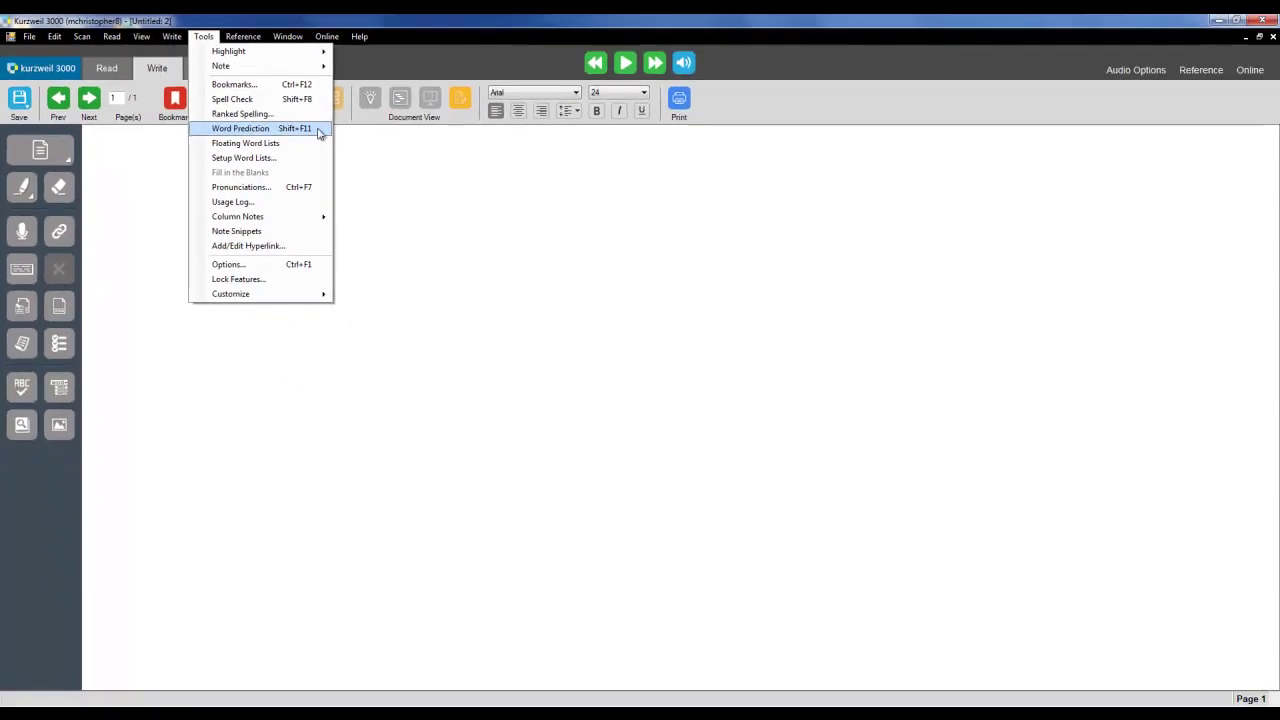
click(240, 128)
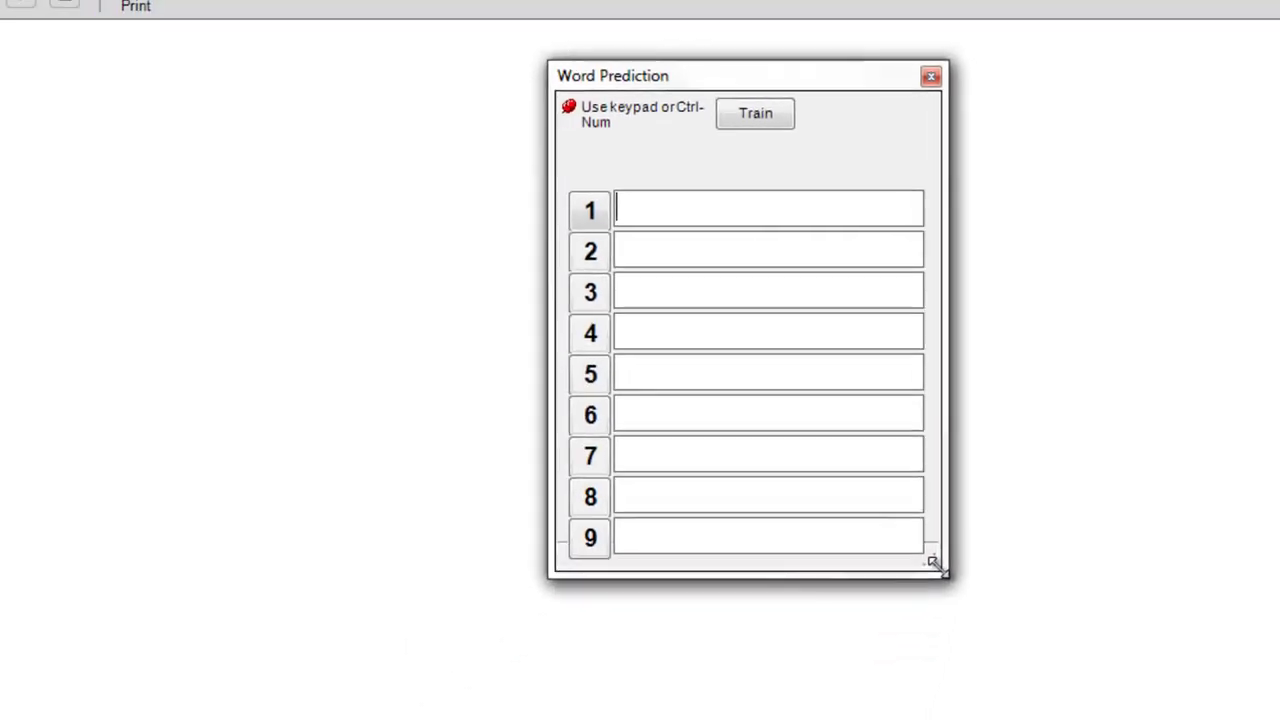
drag(940, 546, 964, 348)
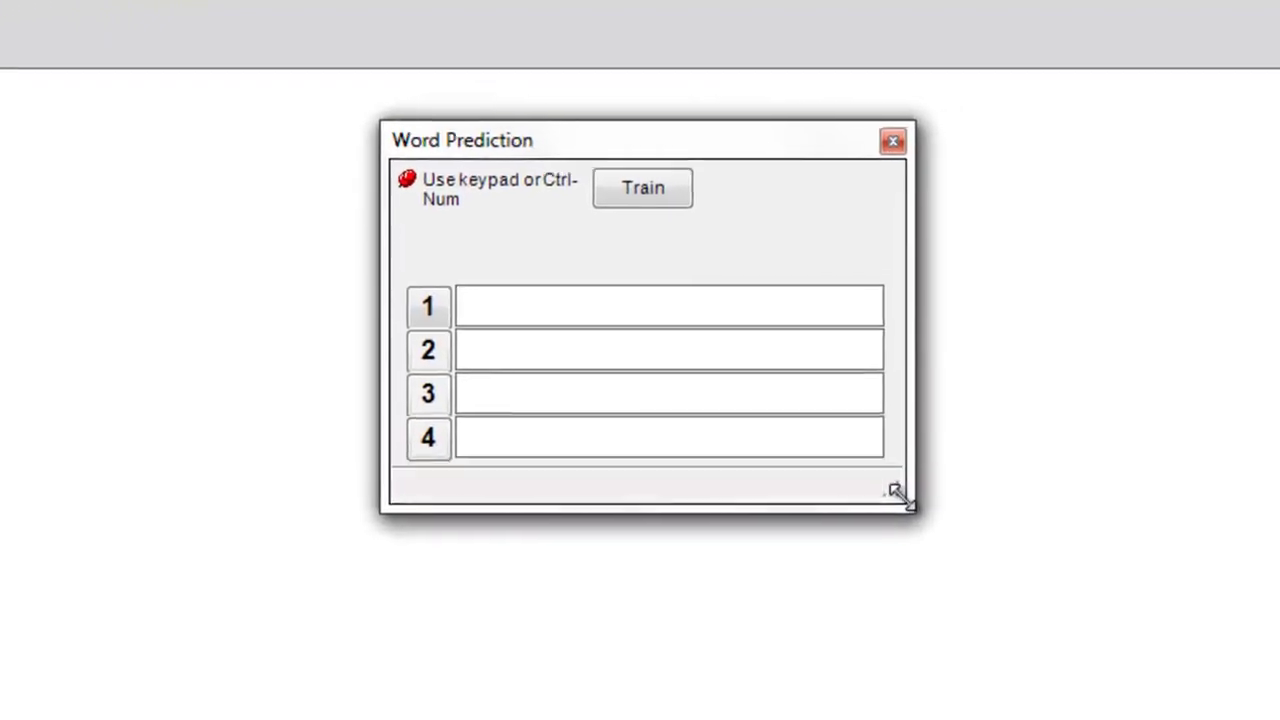
drag(895, 492, 777, 512)
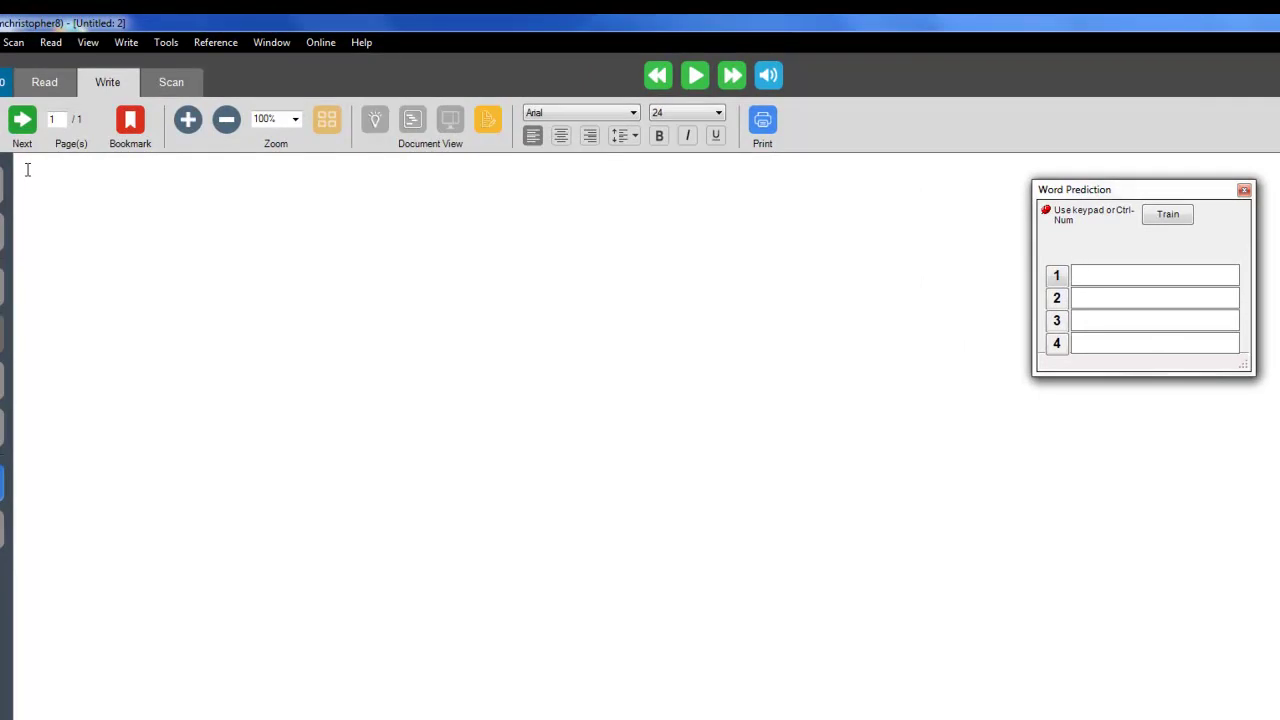
Step: Enter "learning" at the start of the document, completing "lea" with the first word prediction, and add two line breaks
click(28, 170)
text(le)
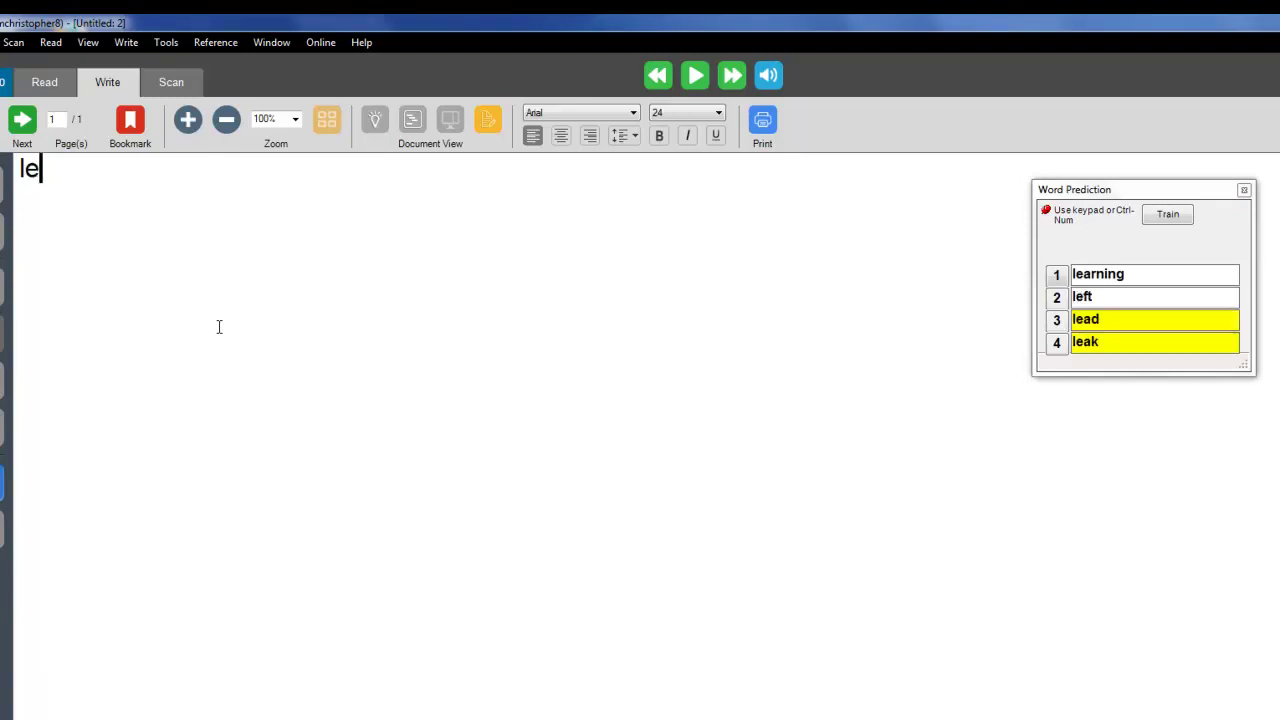
text(a)
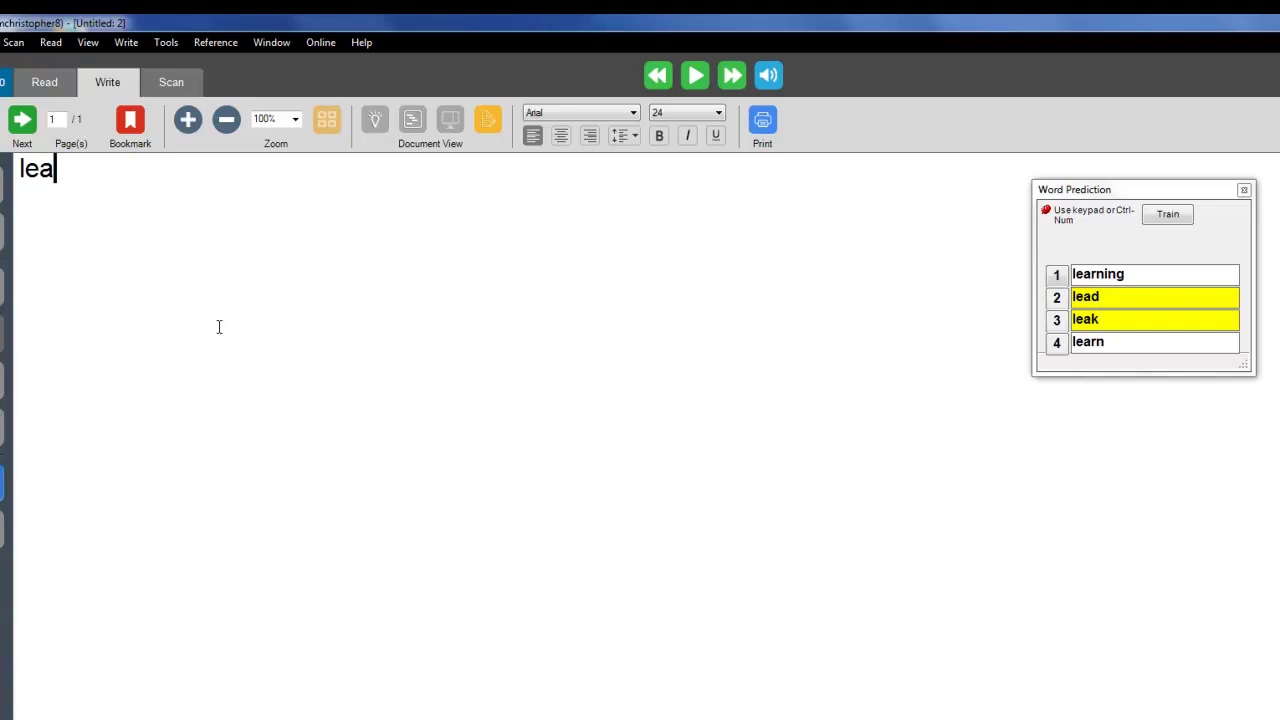
key(ctrl+1)
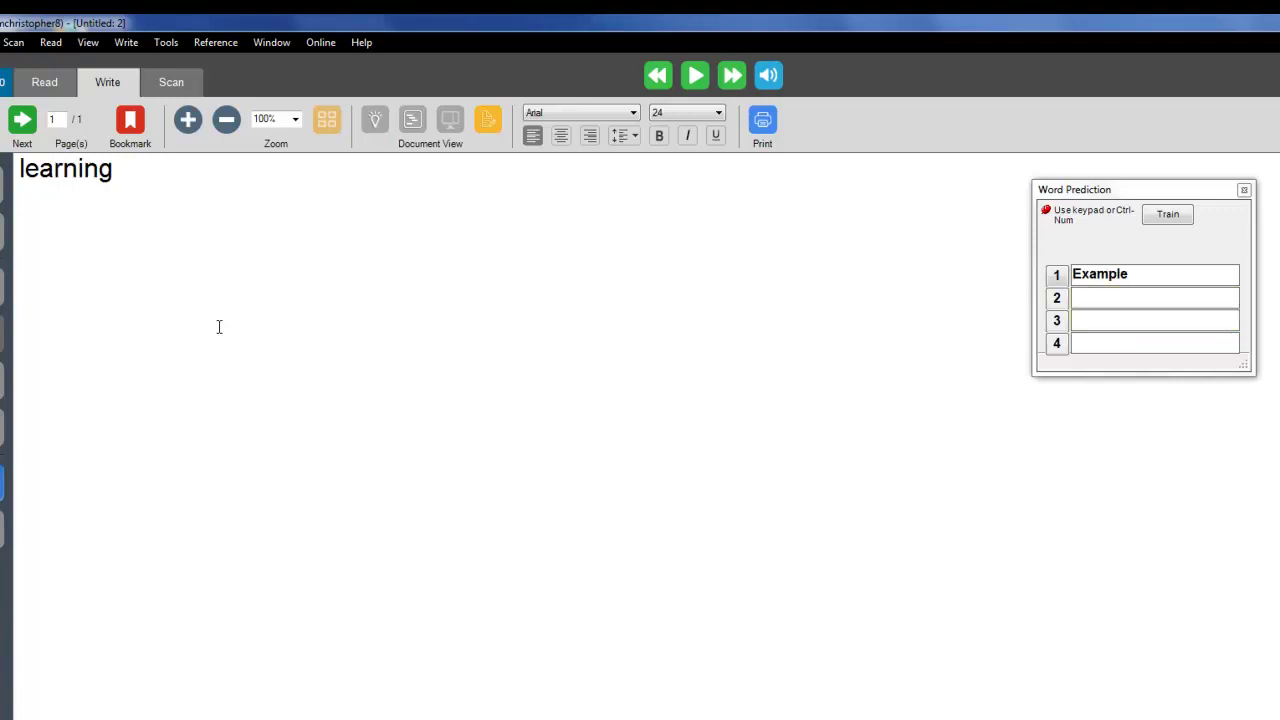
key(Return)
key(Return)
Step: Move the Word Prediction window closer to the text and enter the word "receive" below "learning"
drag(1154, 194, 536, 221)
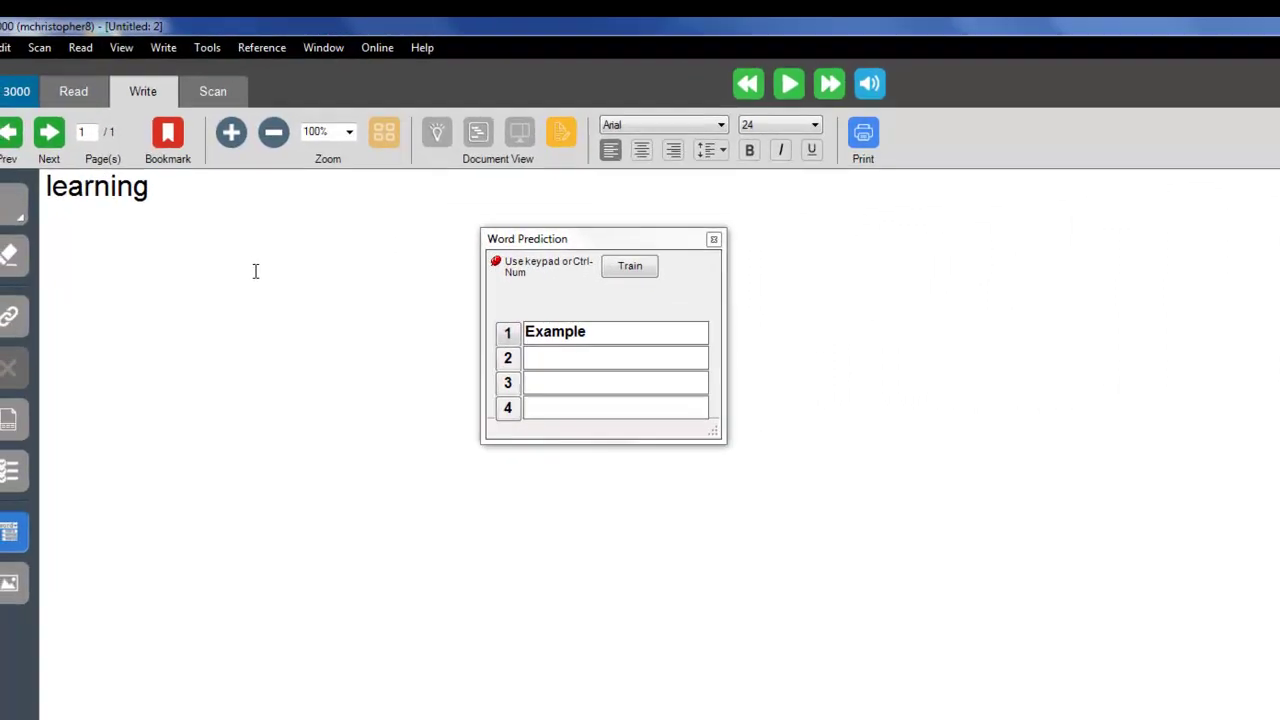
text(rec)
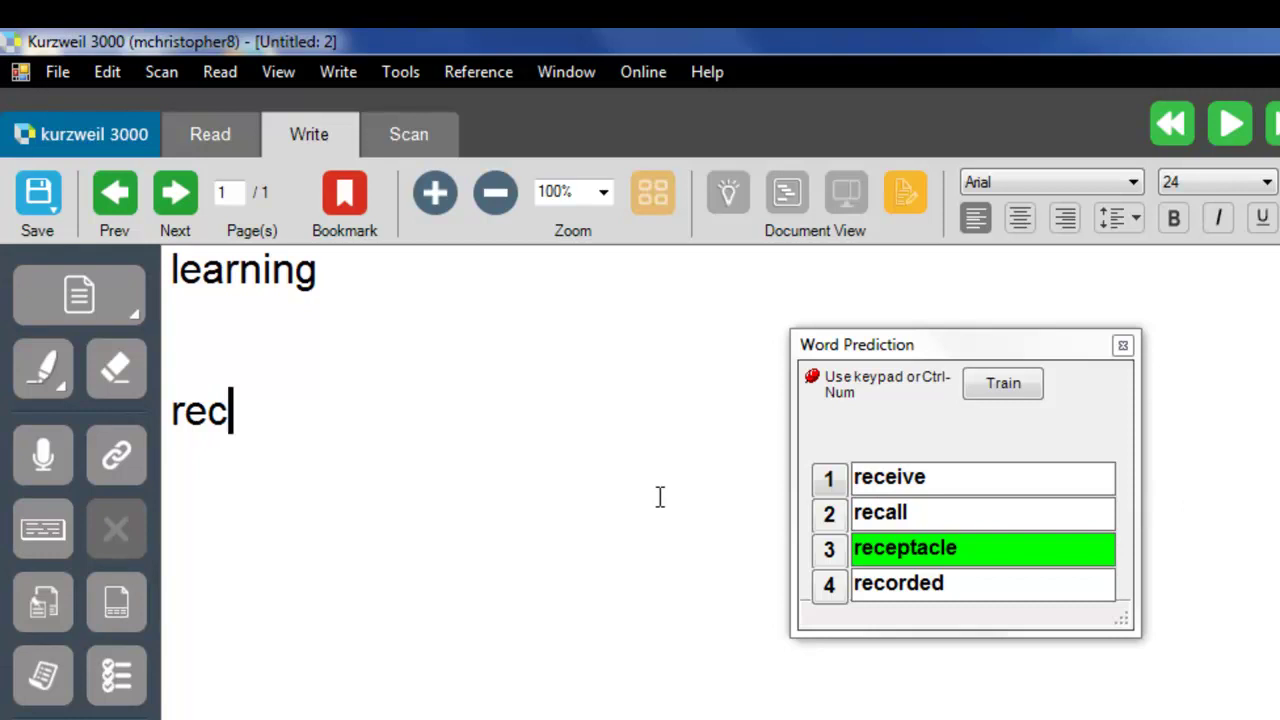
text(eive)
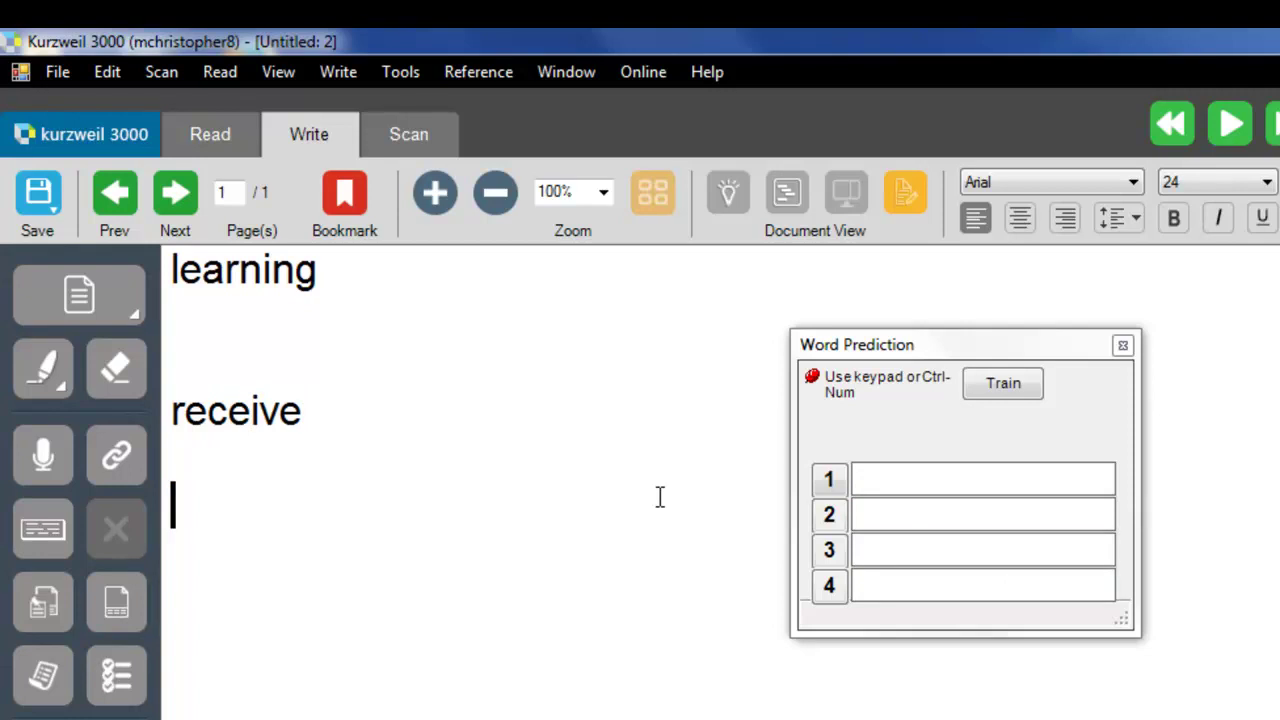
Step: Enter the phrase "work ethic" below "receive" and start a new line
text( w)
text(ethic)
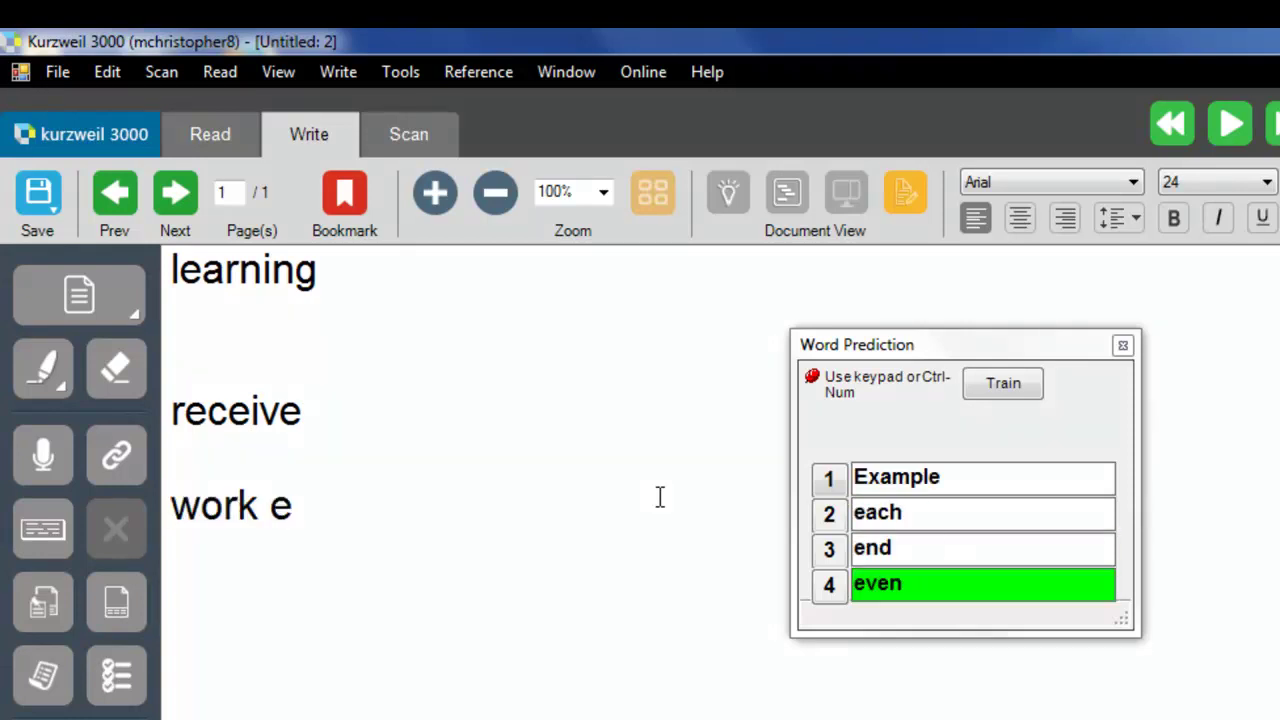
key(Return)
key(Return)
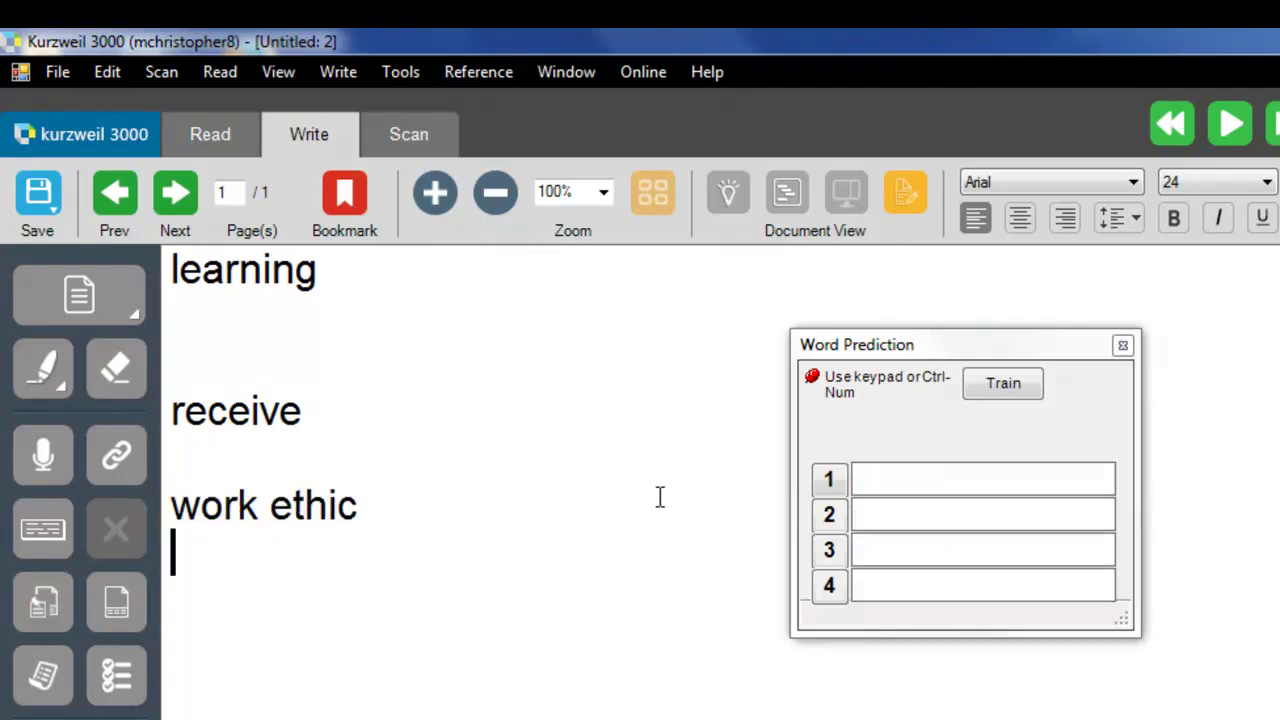
Step: Enter "work" again and complete the phrase with the predicted word "ethic", followed by two line breaks
text(work)
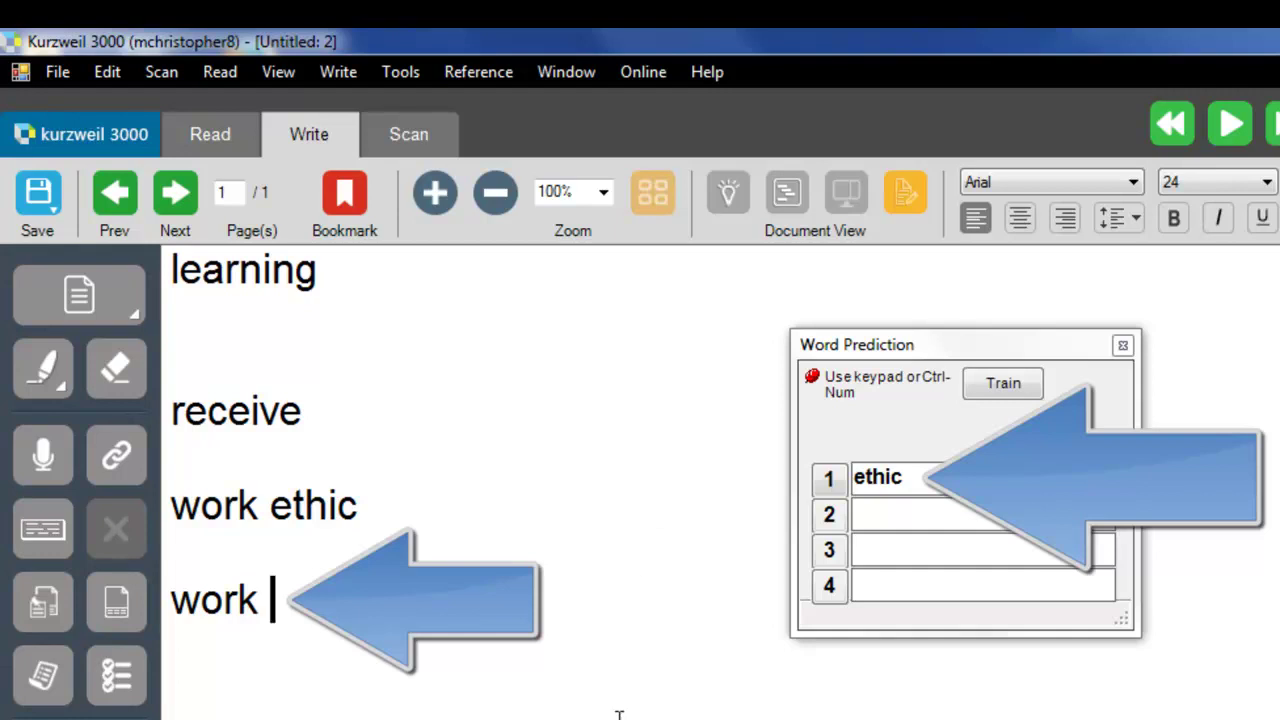
key(ctrl+1)
key(Return)
key(Return)
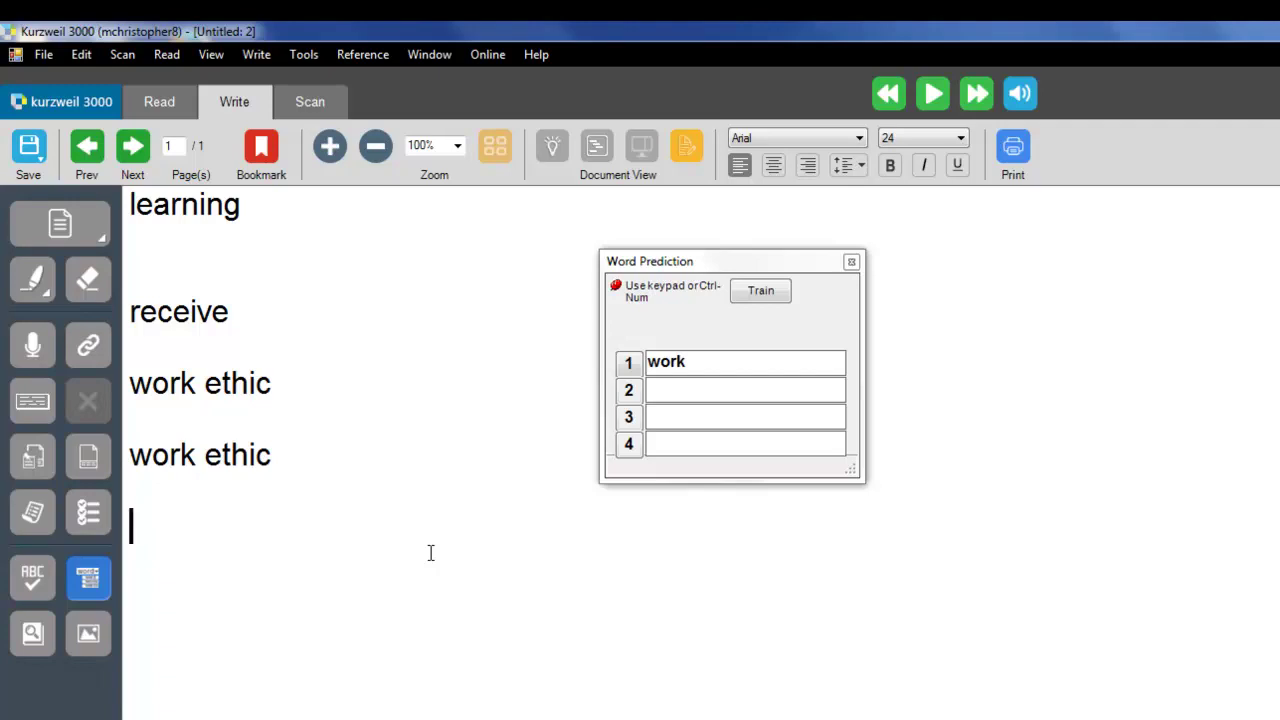
Step: Write the sentence "My academic career is very important." and start a new line below it
text(My a)
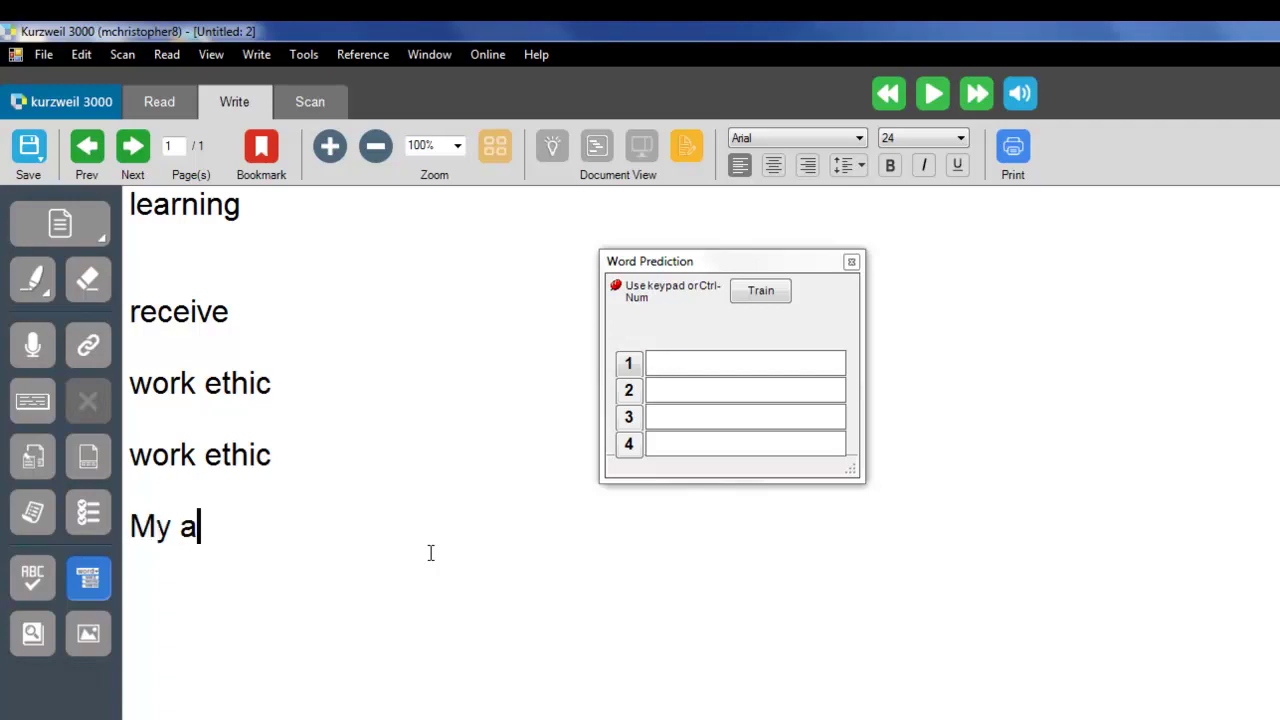
text(cademic)
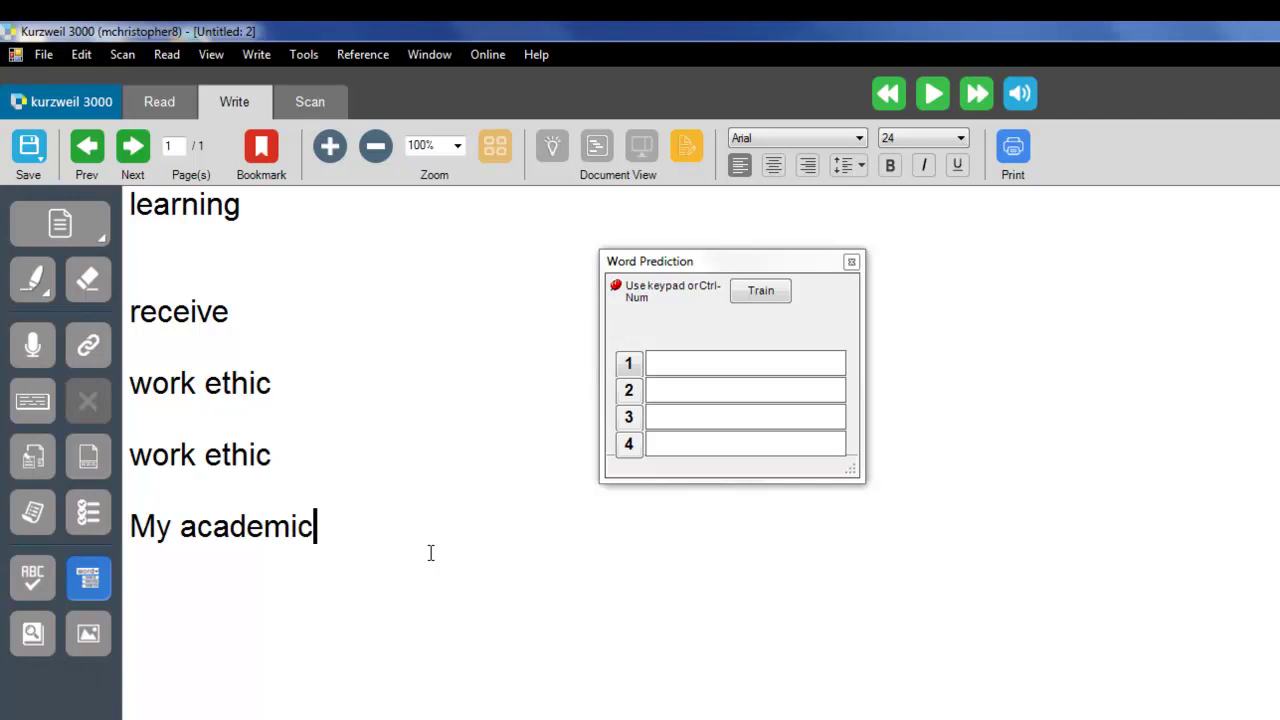
text( career)
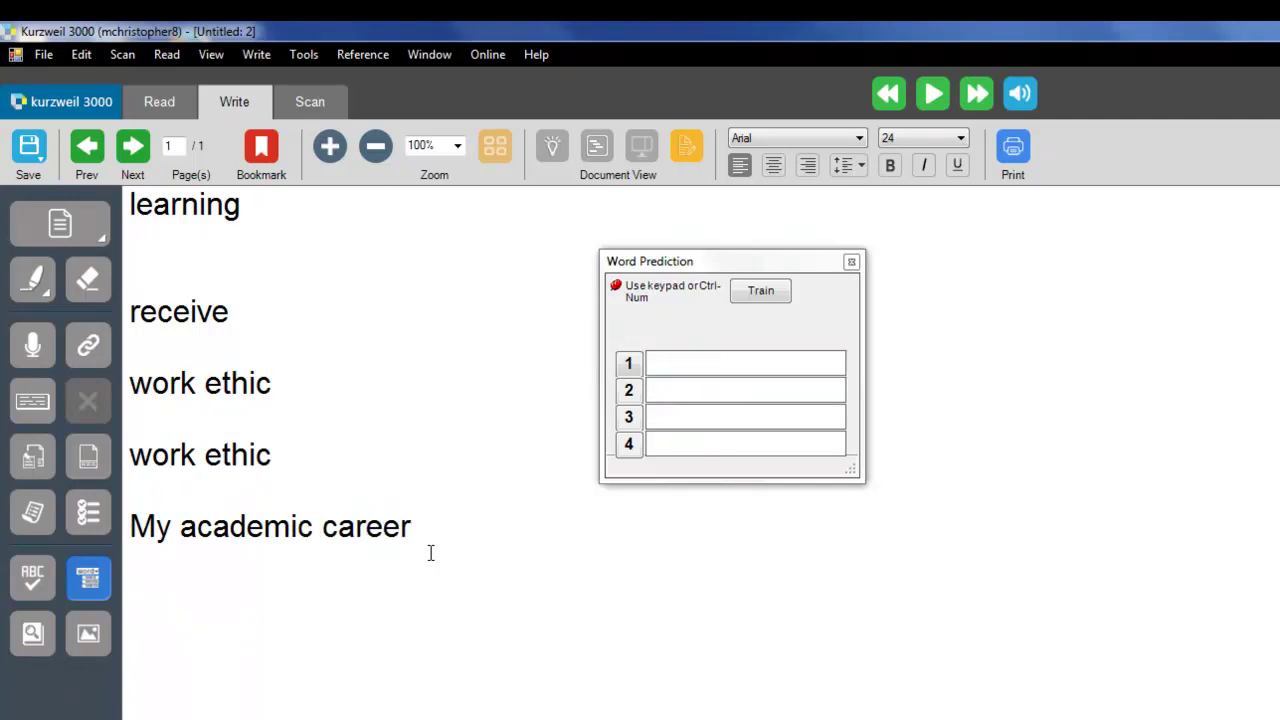
text( is very important.)
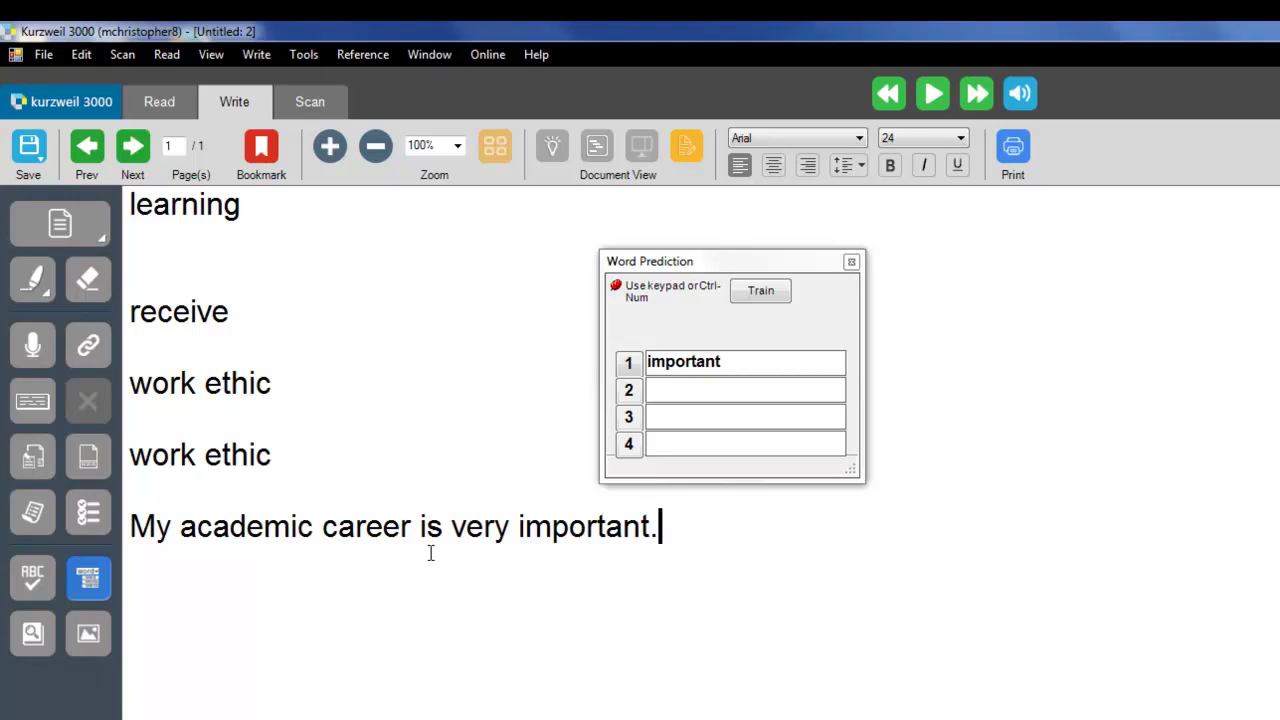
key(Return)
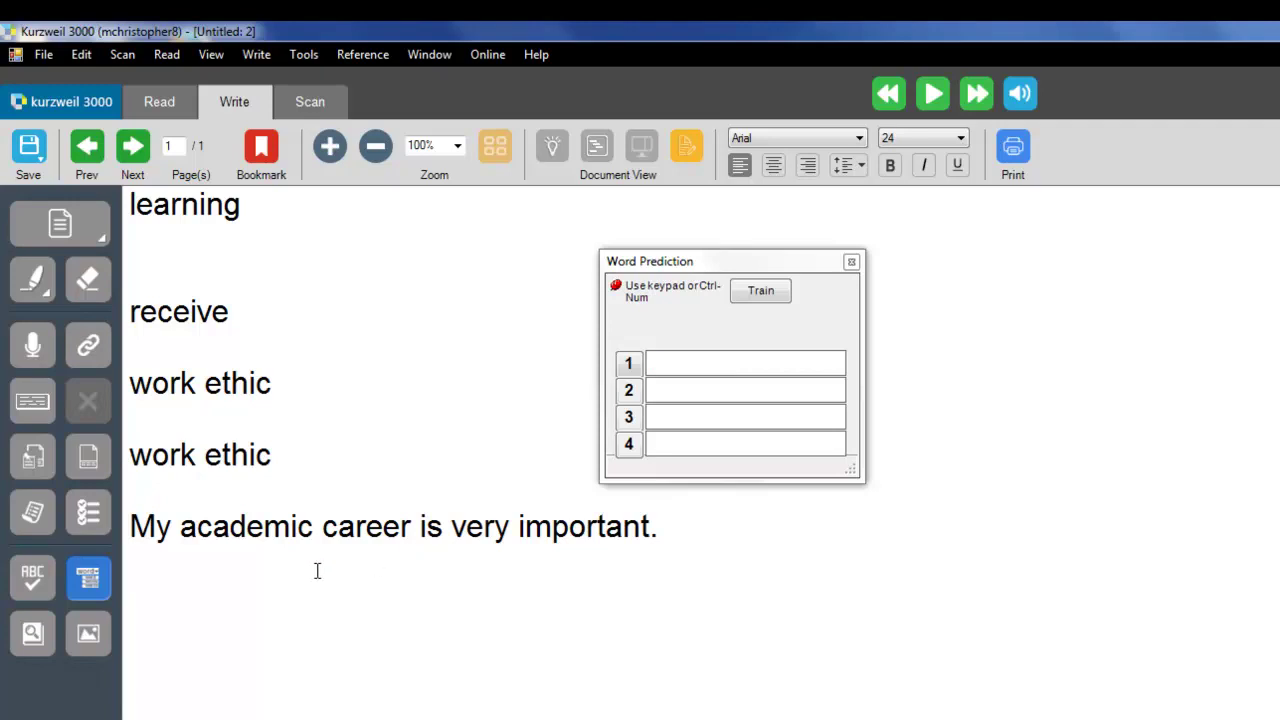
Step: Train Word Prediction on the selected sentence "My academic career is very important."
drag(127, 526, 664, 522)
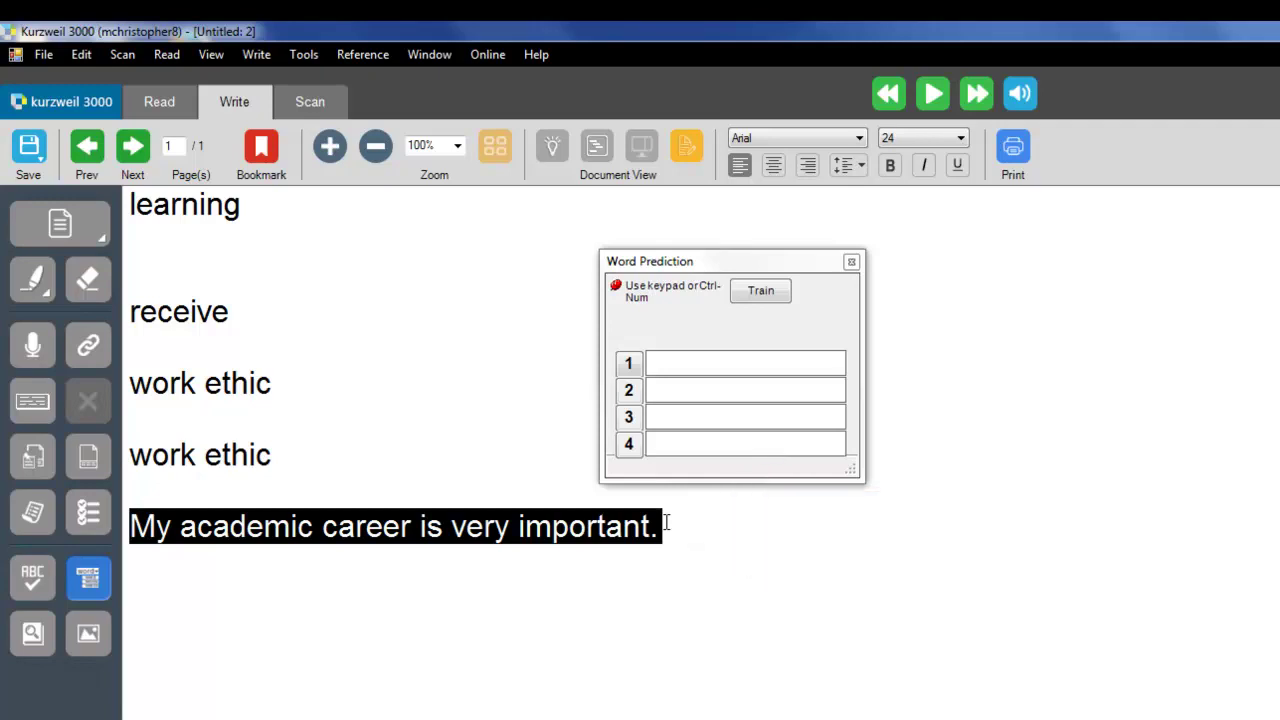
click(775, 295)
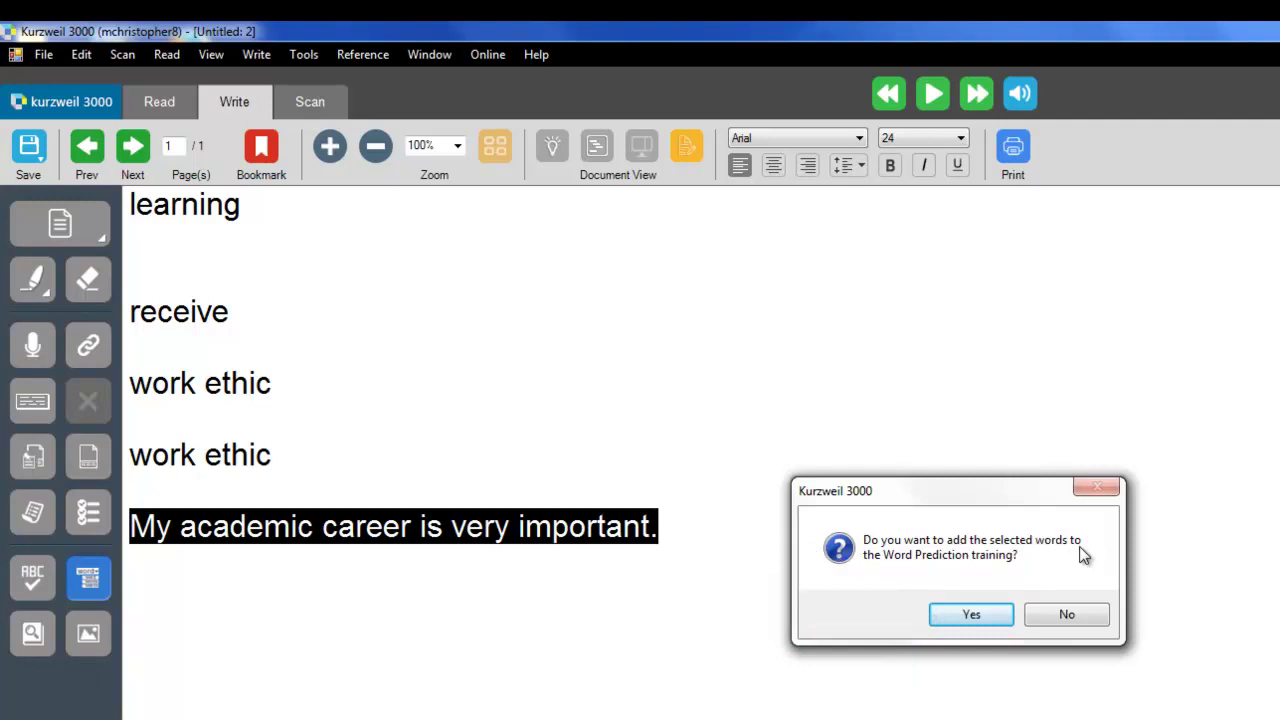
click(945, 614)
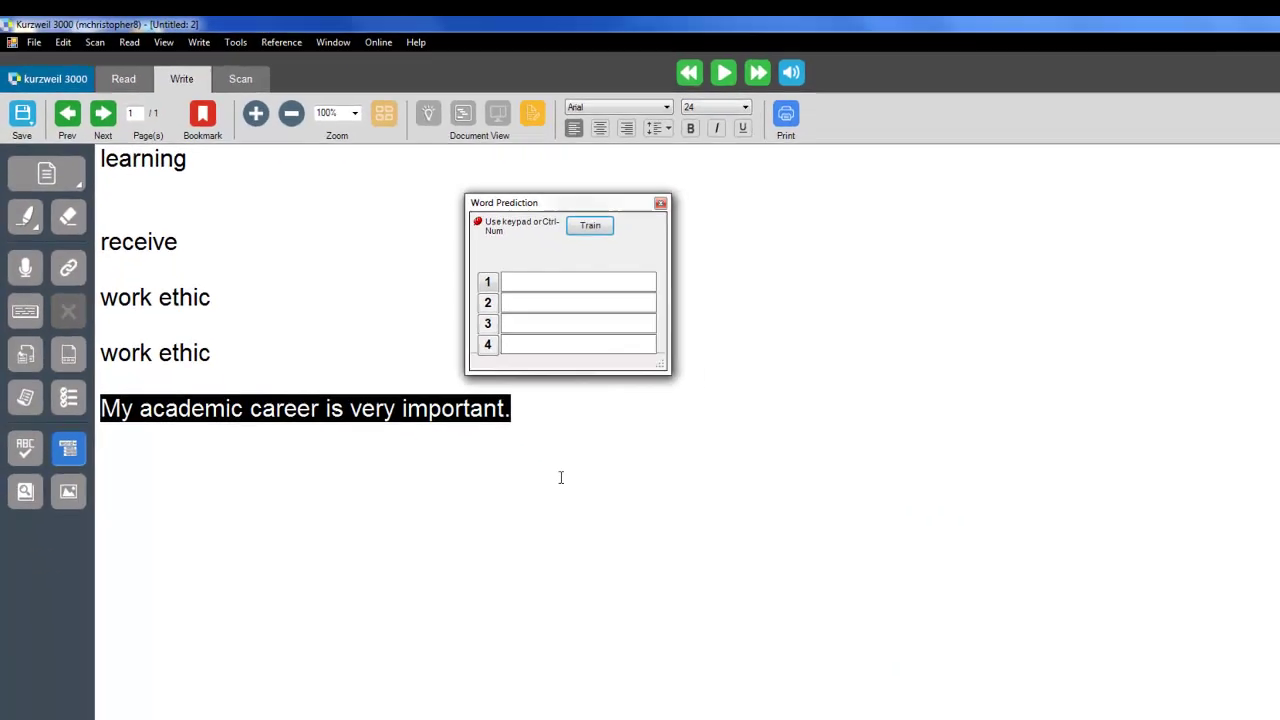
Step: Deselect the sentence and train Word Prediction on all of the words in the document
click(485, 444)
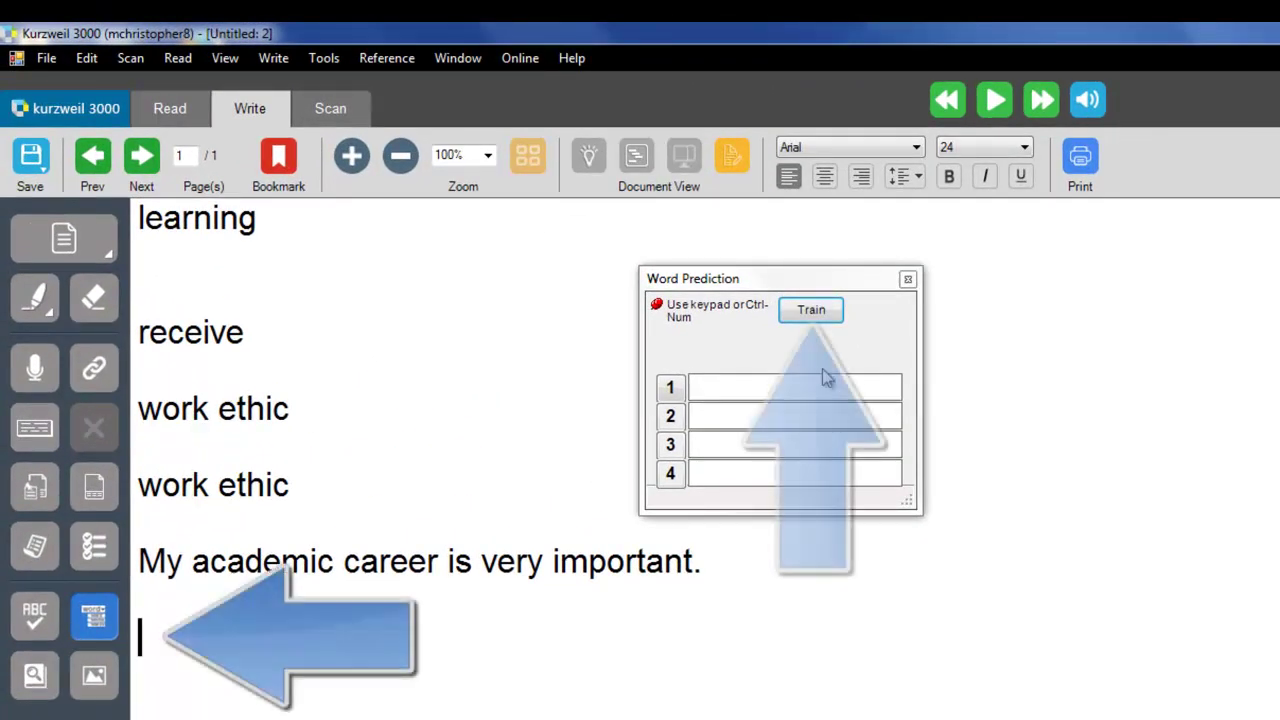
click(834, 317)
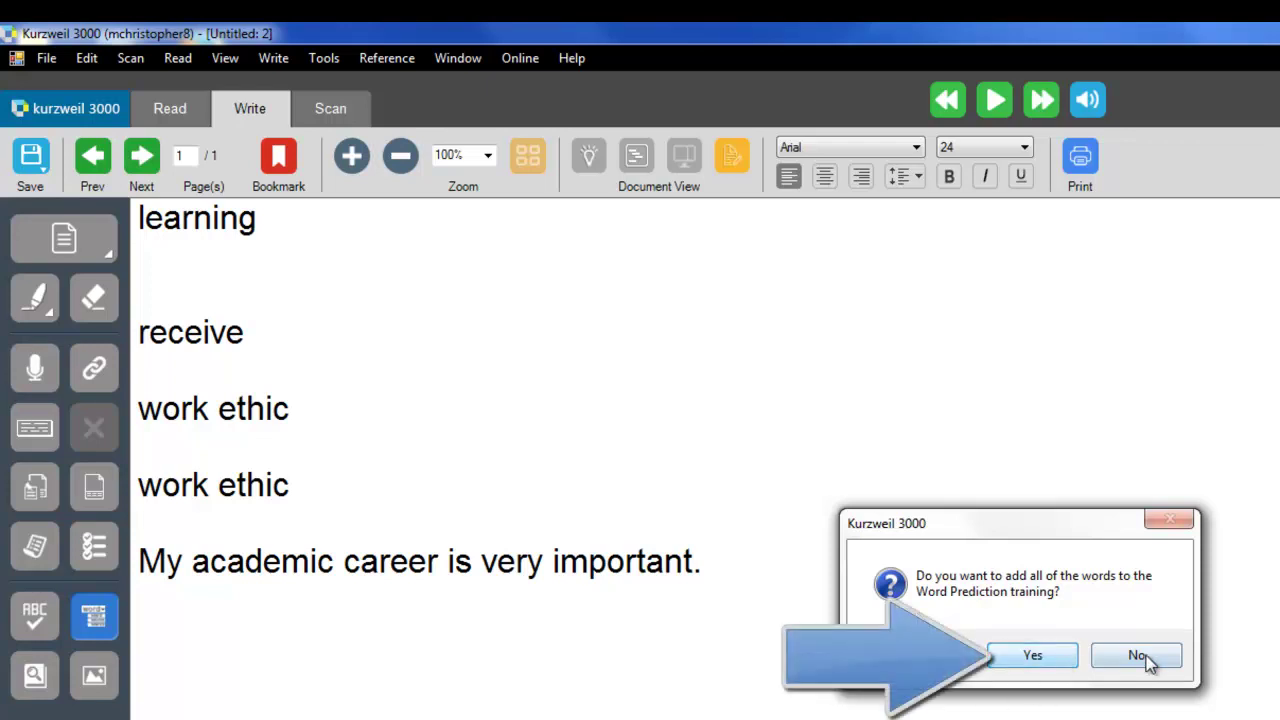
click(1032, 655)
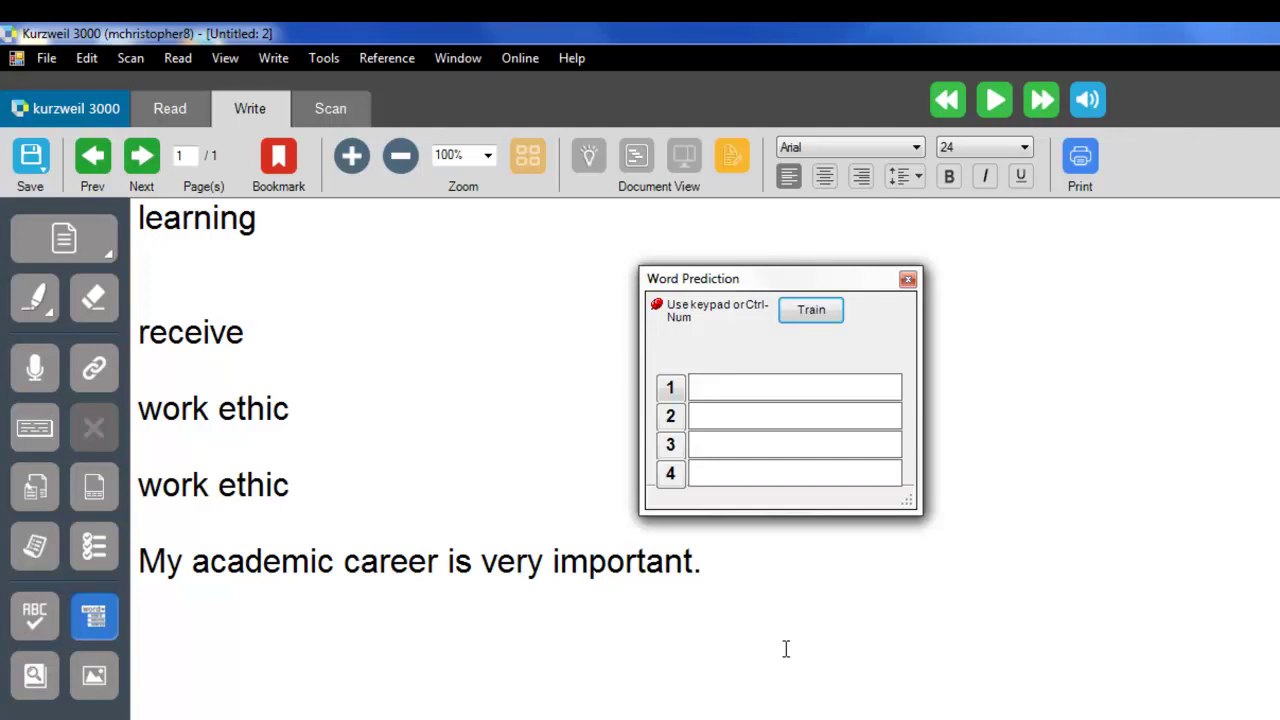
click(676, 637)
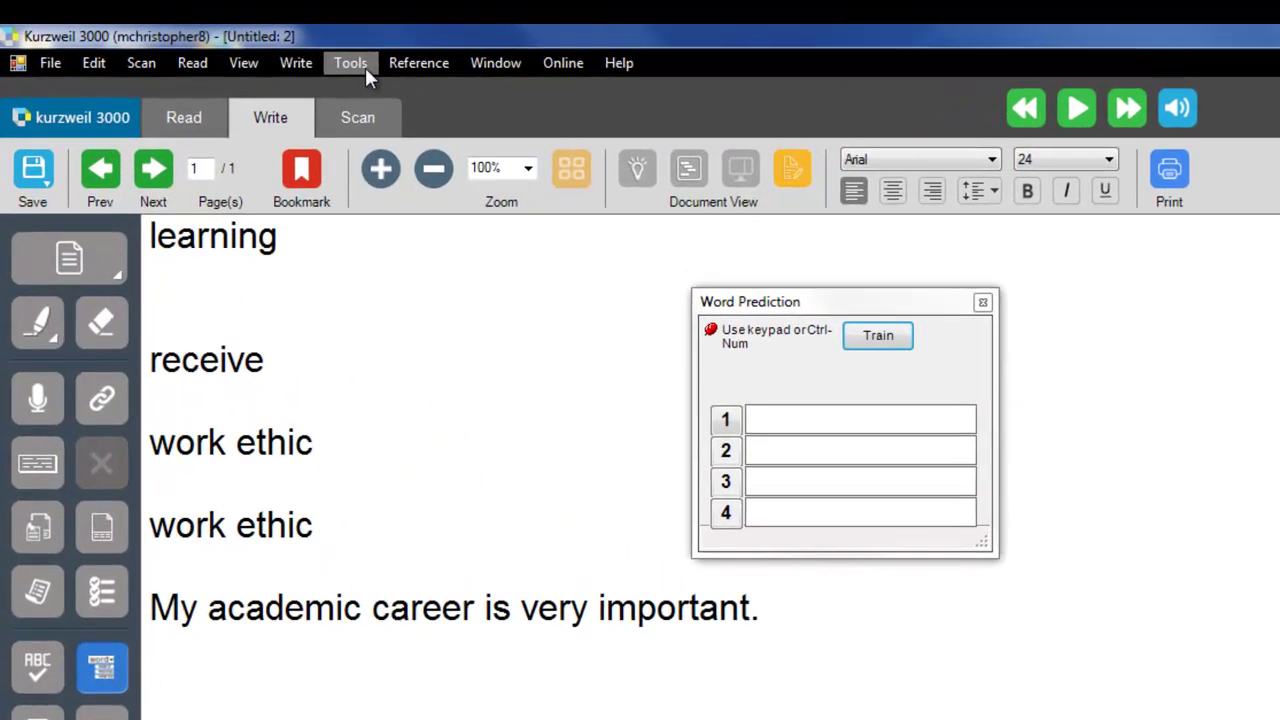
Step: Open the Word Prediction dictionary for editing from the program options and move it clear of the prediction window
click(366, 62)
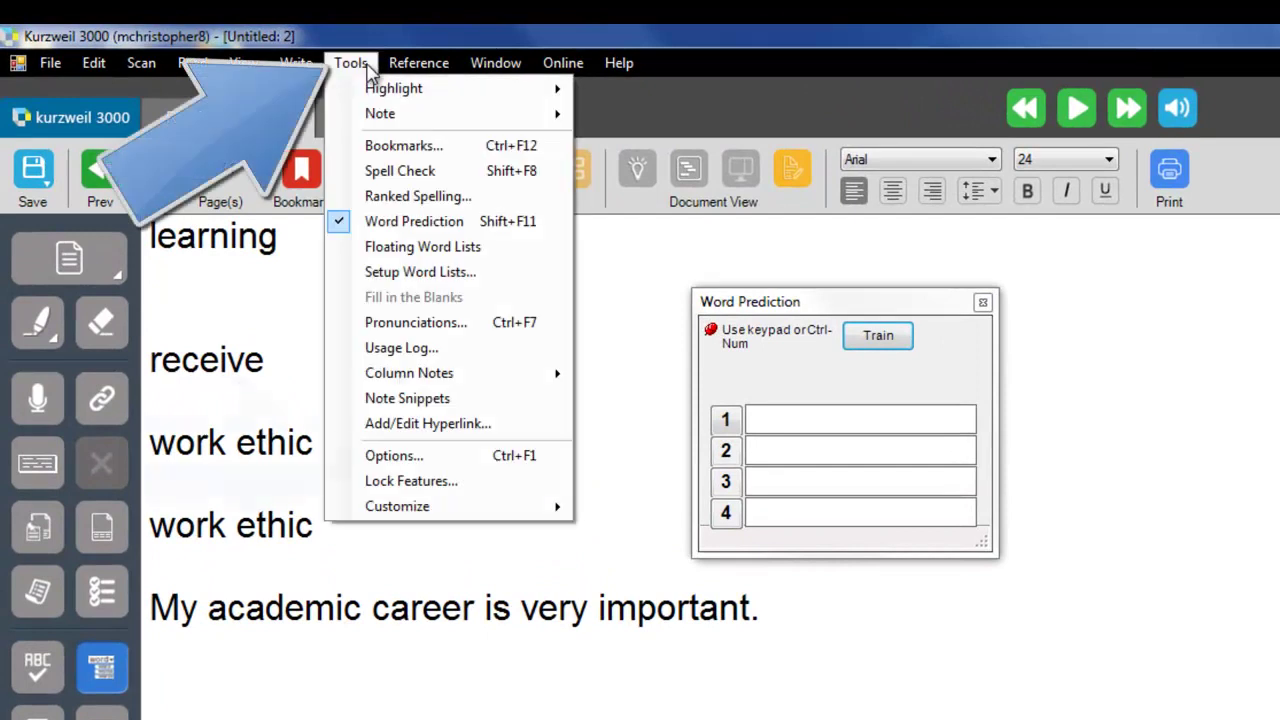
click(548, 458)
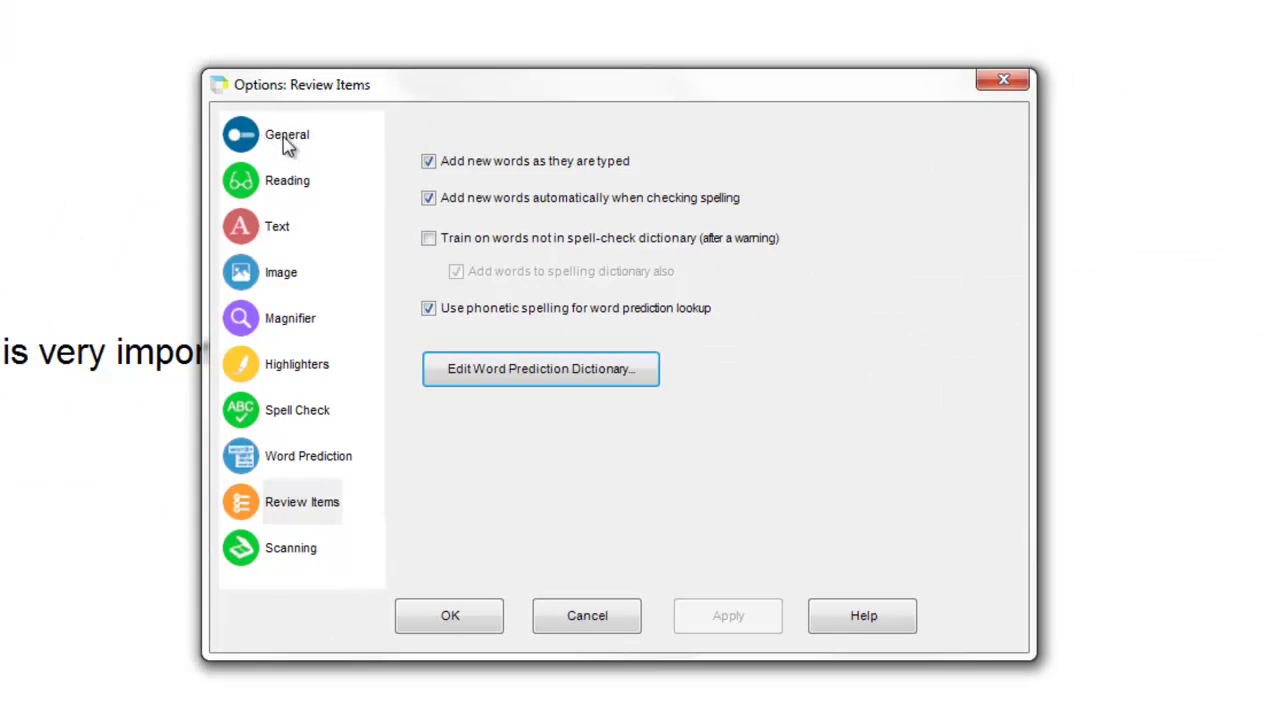
click(322, 470)
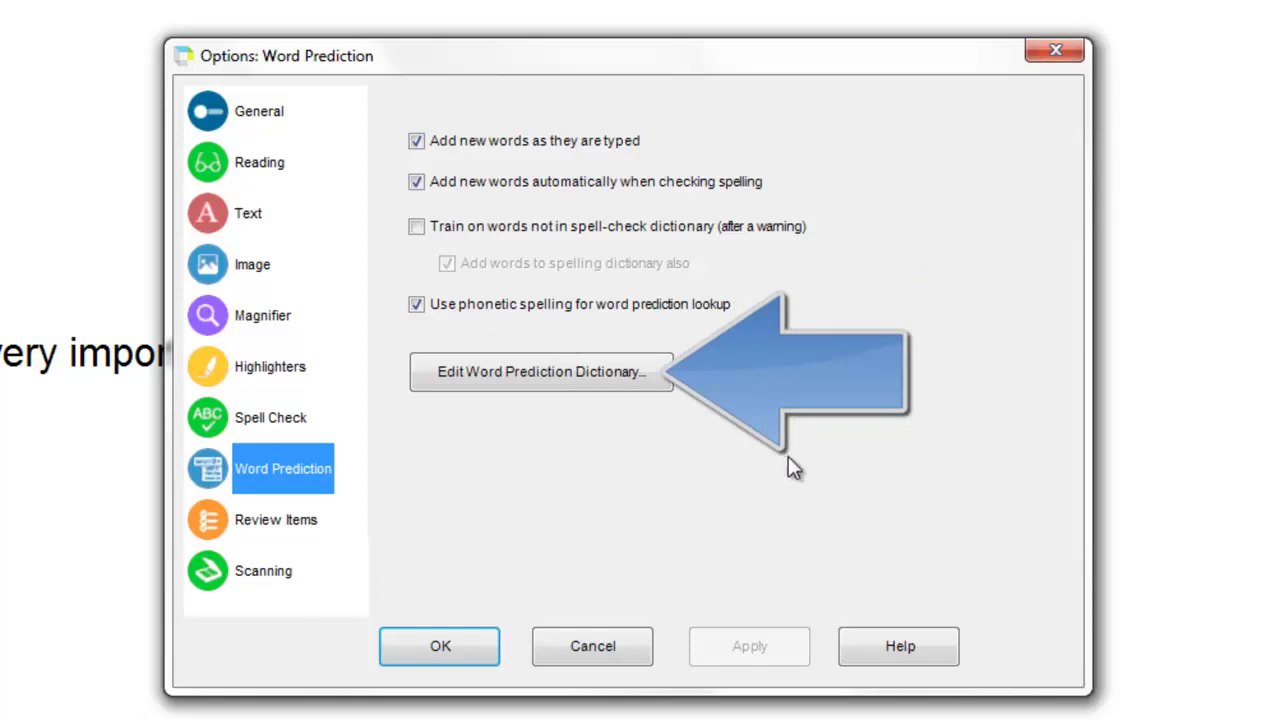
click(665, 379)
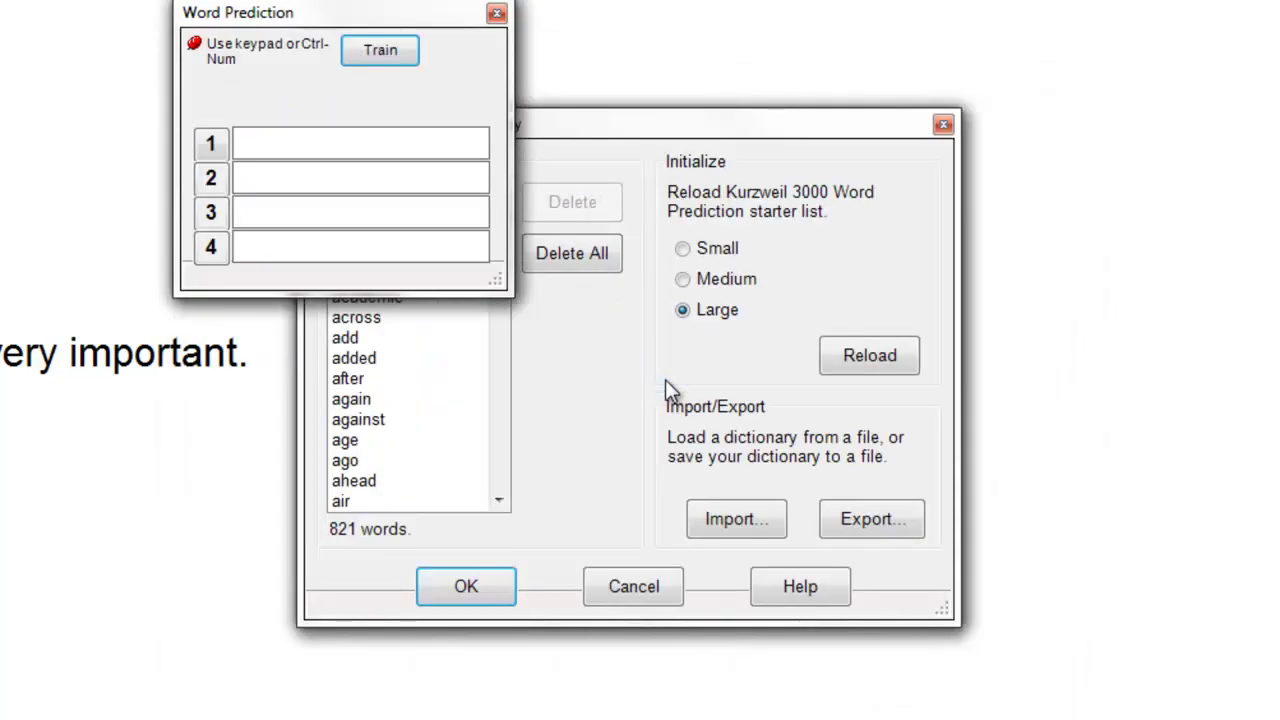
drag(627, 134, 862, 114)
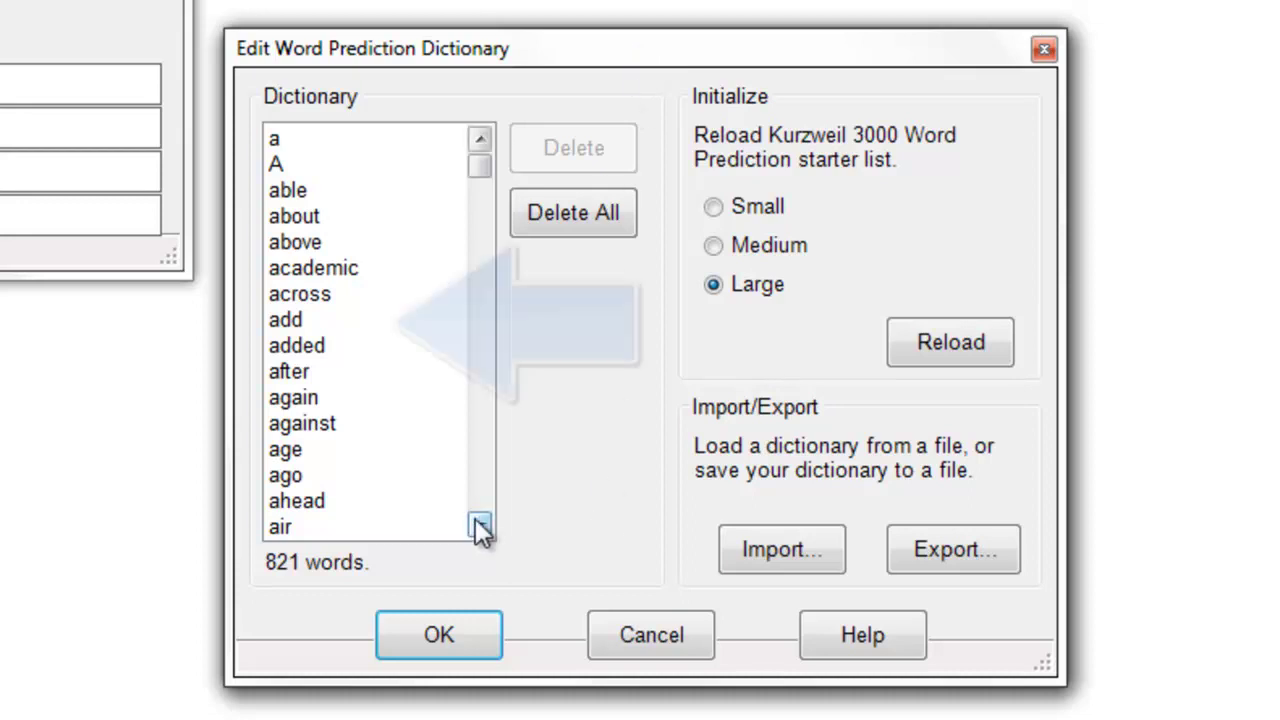
Step: Delete the word "can't" from the Word Prediction dictionary
drag(480, 527, 480, 527)
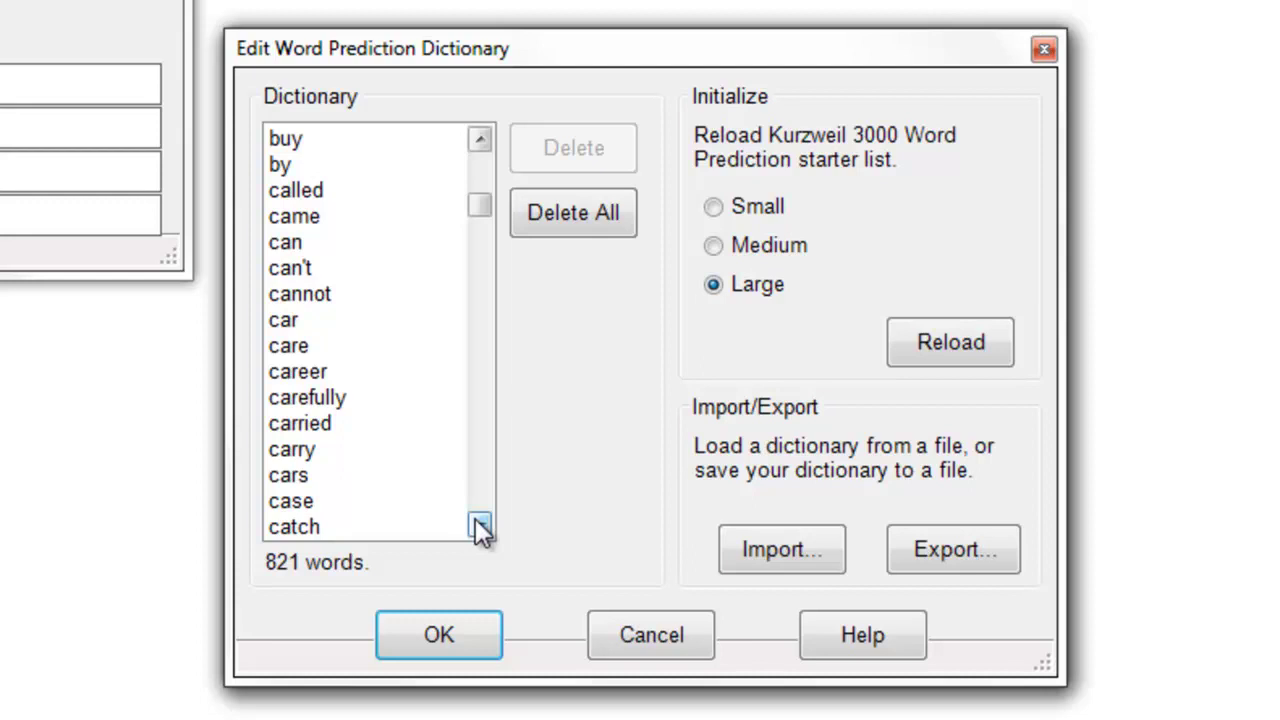
click(328, 269)
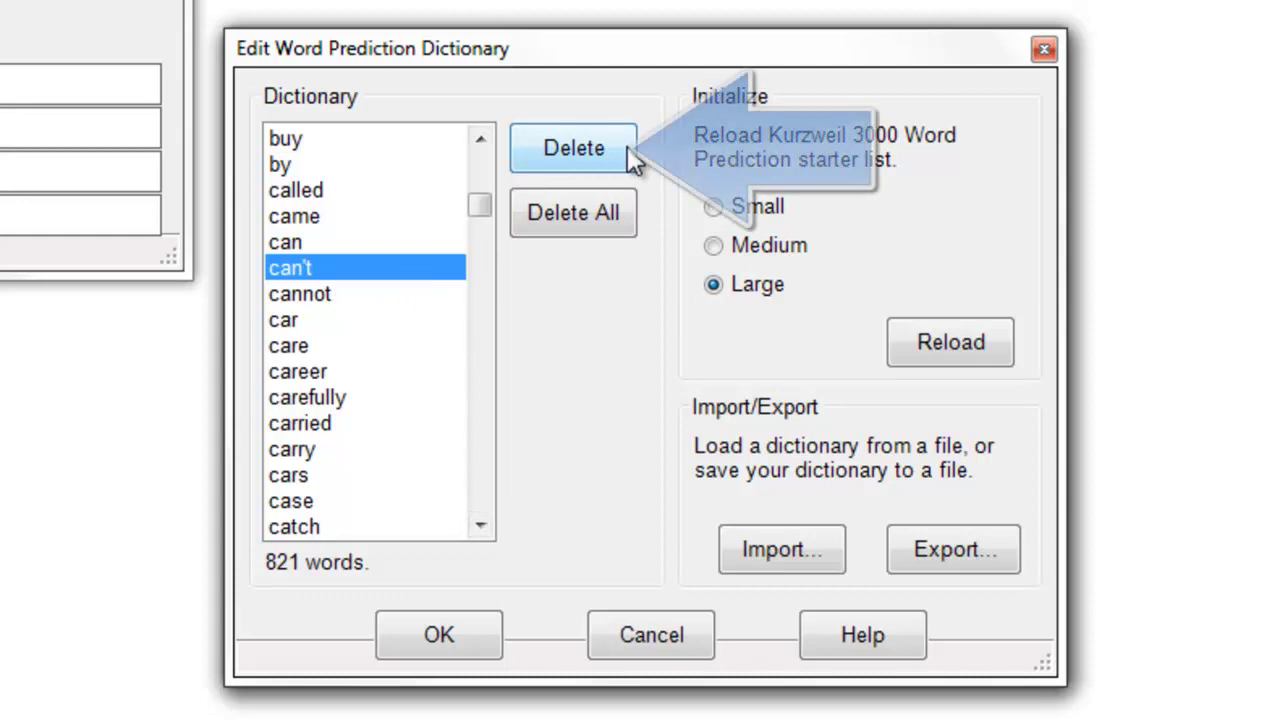
click(574, 148)
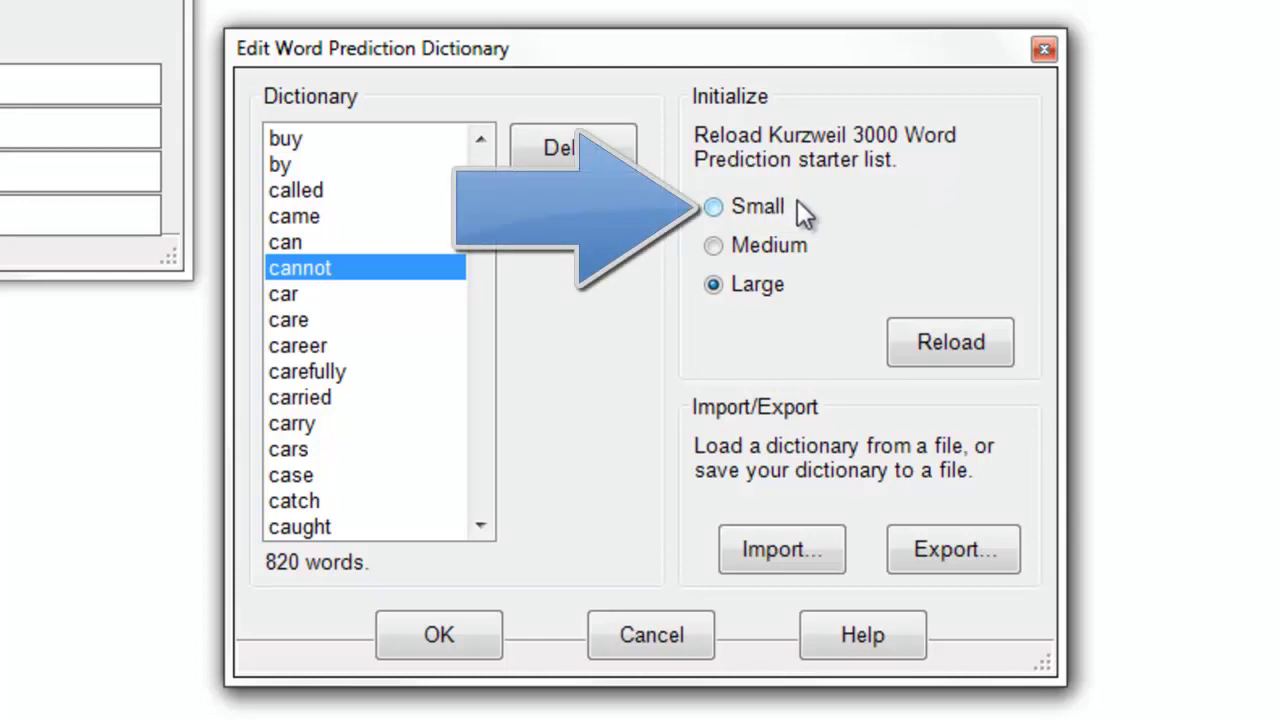
Step: Try the Small and Medium starter list sizes and reselect Large
click(750, 209)
click(759, 248)
click(762, 287)
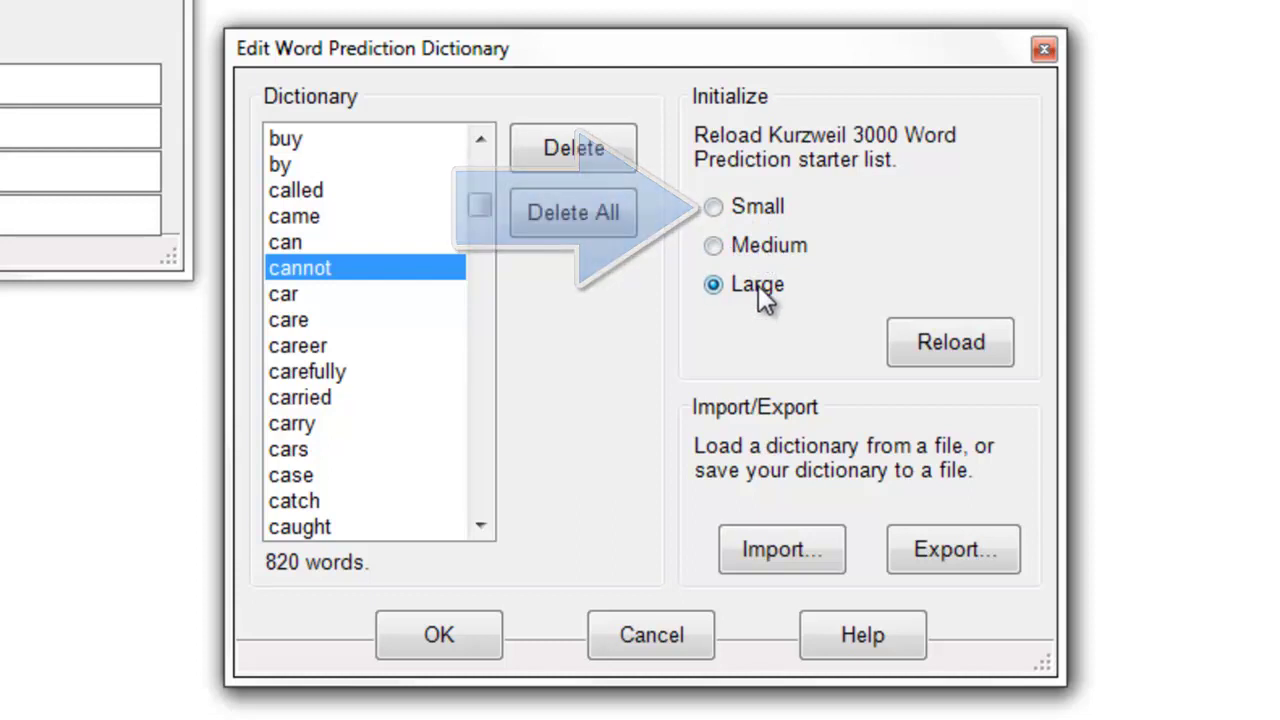
Step: Reload the Word Prediction starter list at the Small size and again at the Medium size, accepting each reload
click(776, 216)
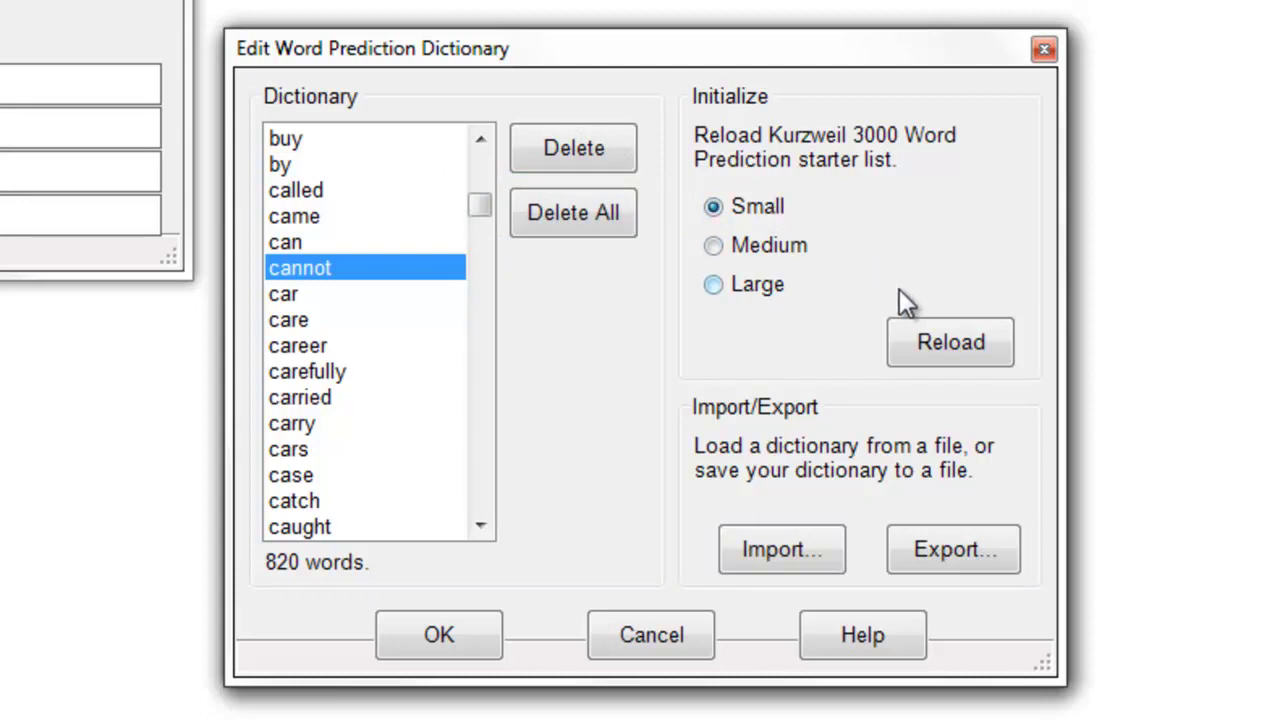
click(928, 344)
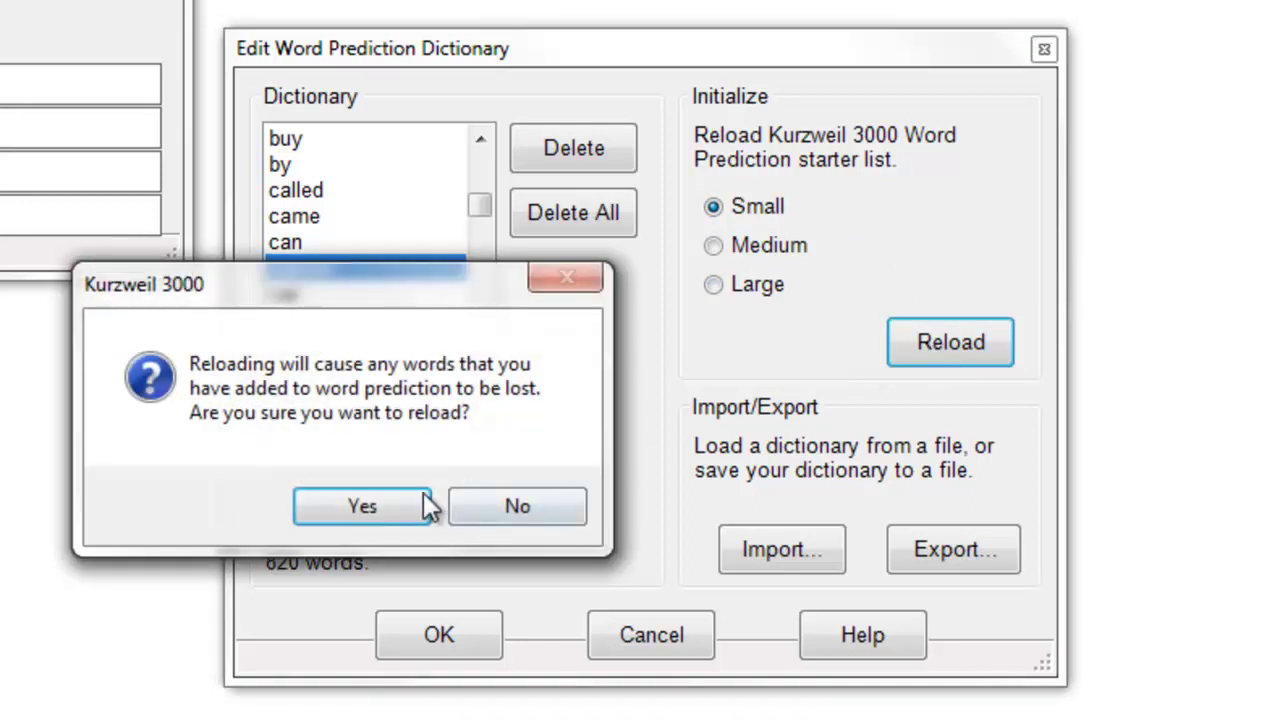
click(396, 506)
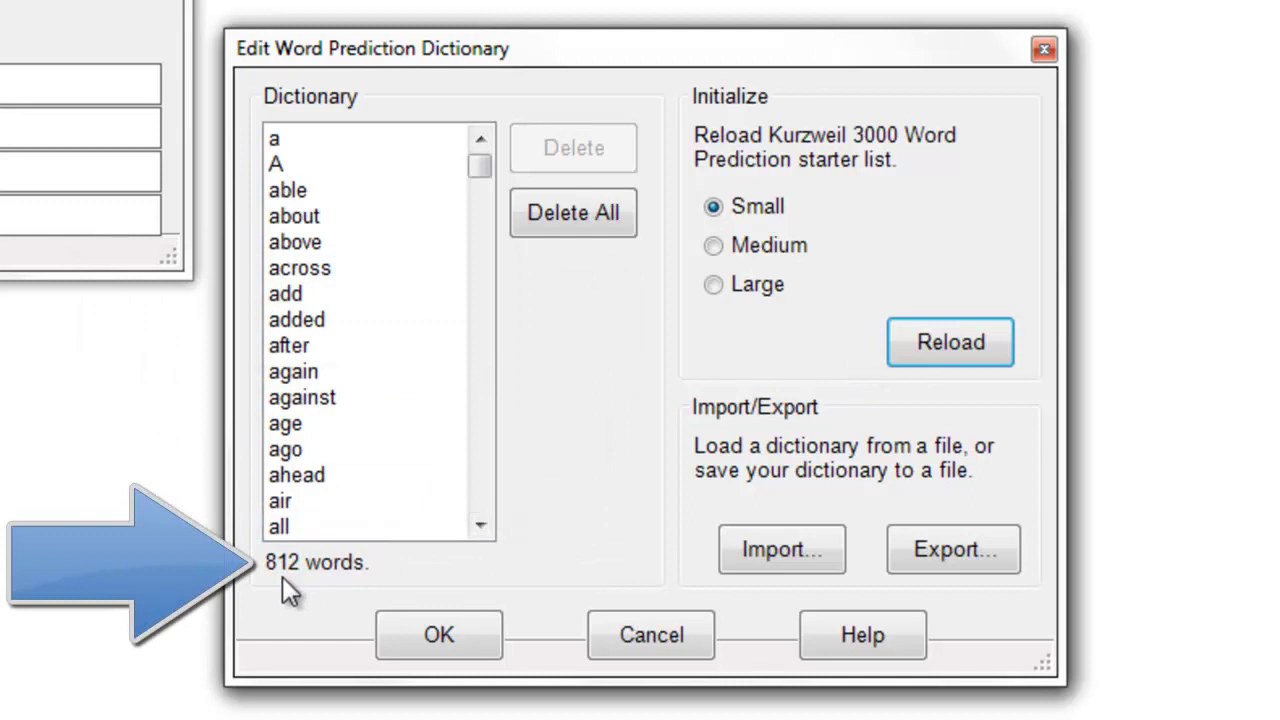
click(716, 247)
click(924, 343)
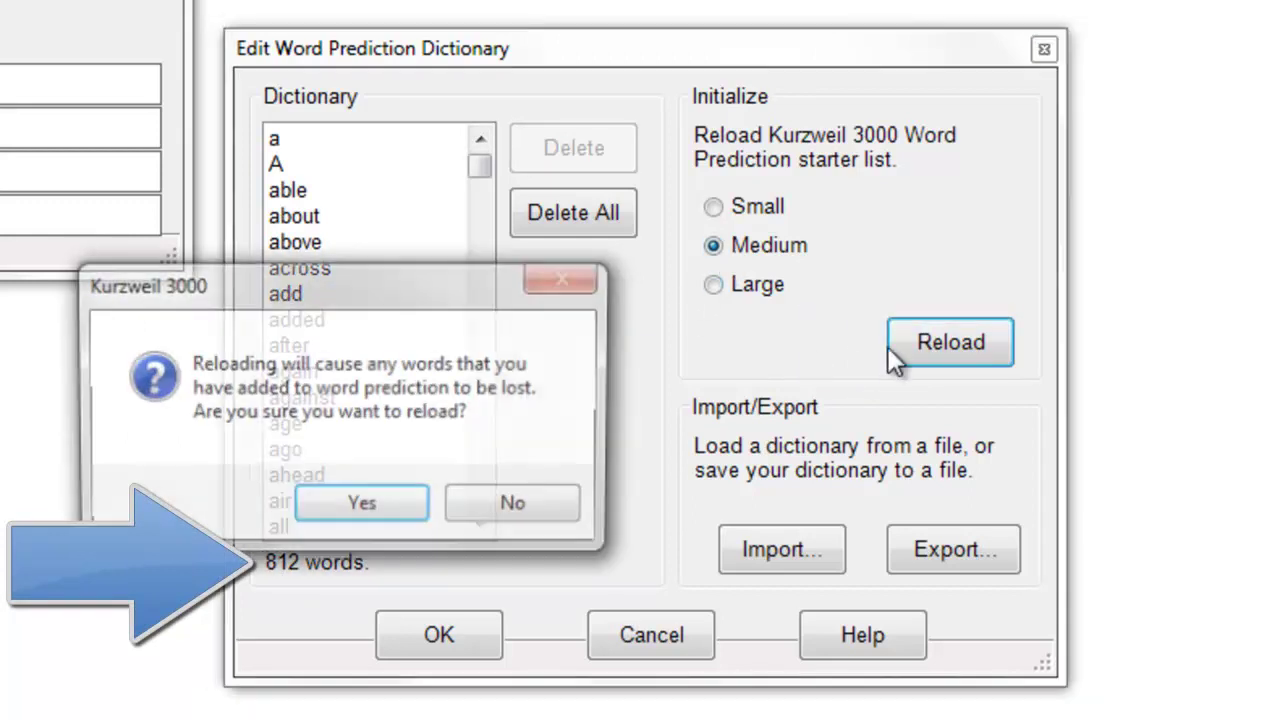
click(396, 499)
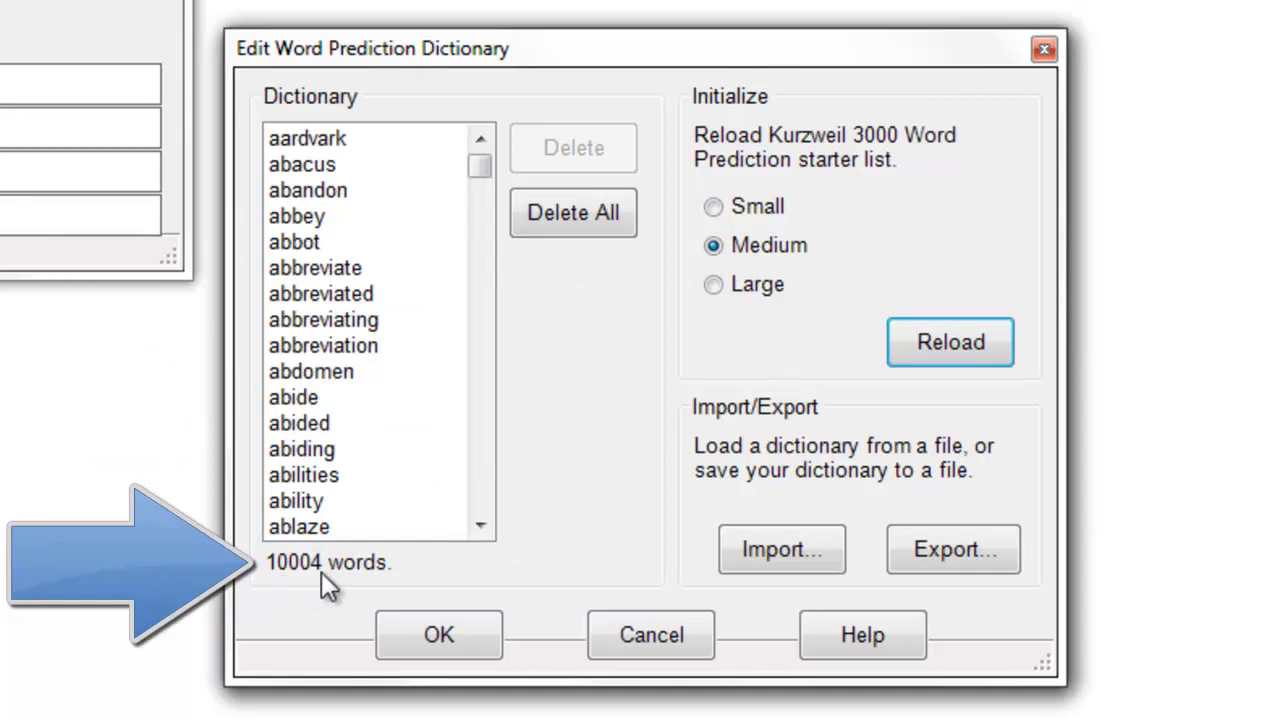
Step: Reload the Word Prediction dictionary from the Large starter list and accept the loss of added words
click(745, 283)
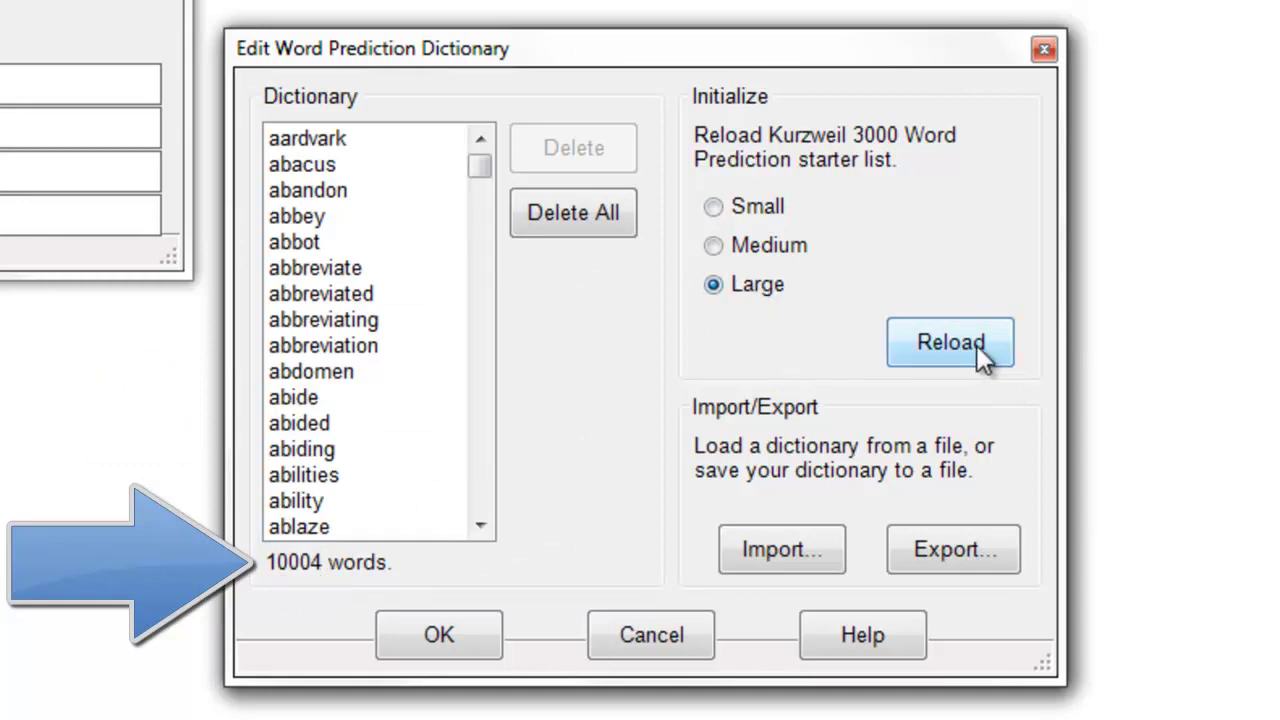
click(912, 352)
click(408, 512)
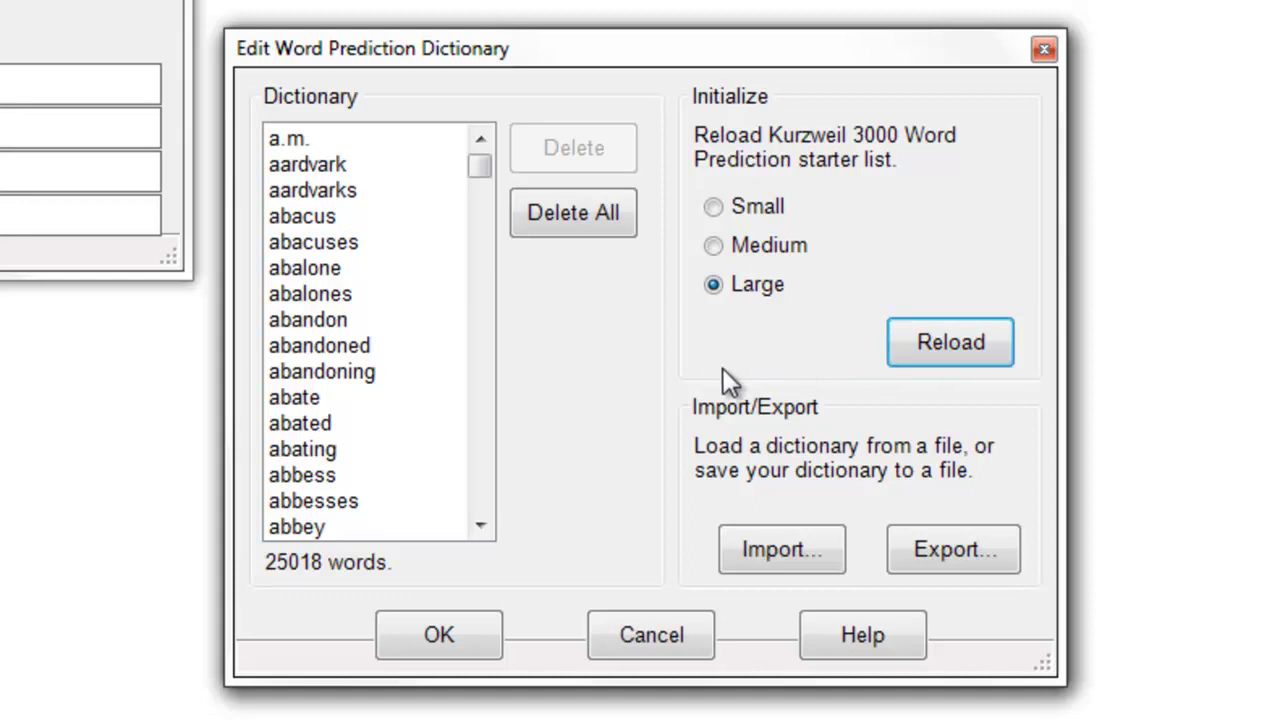
Step: Switch the starter list back to Small and reload the Word Prediction dictionary from it
click(716, 210)
click(909, 340)
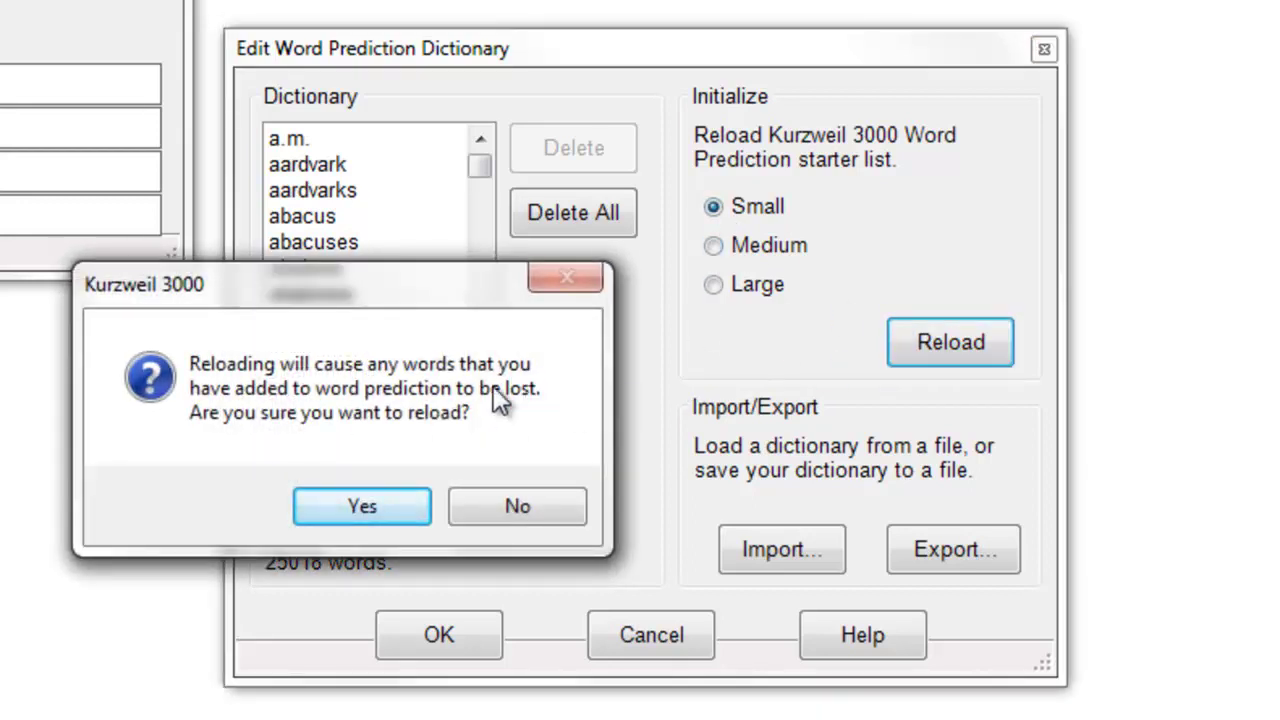
click(313, 500)
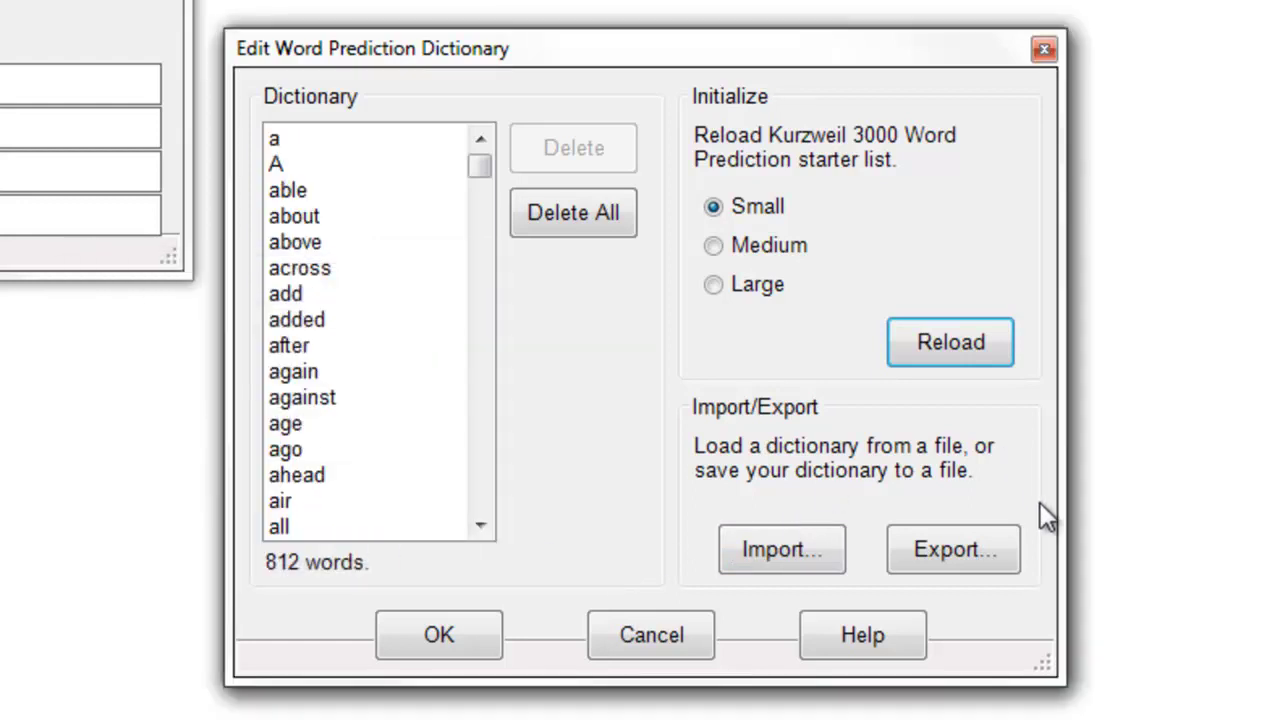
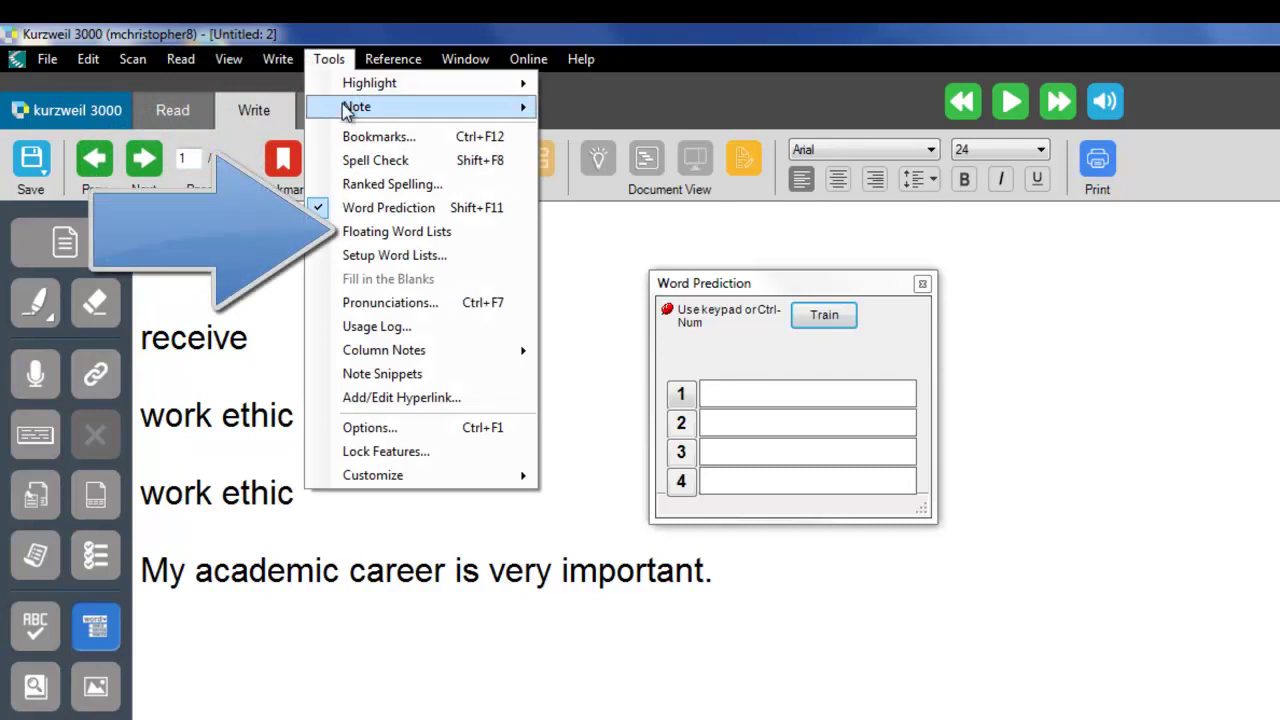
Step: Open the floating word lists for editing and move the dialog clear of the Word Prediction window
click(495, 243)
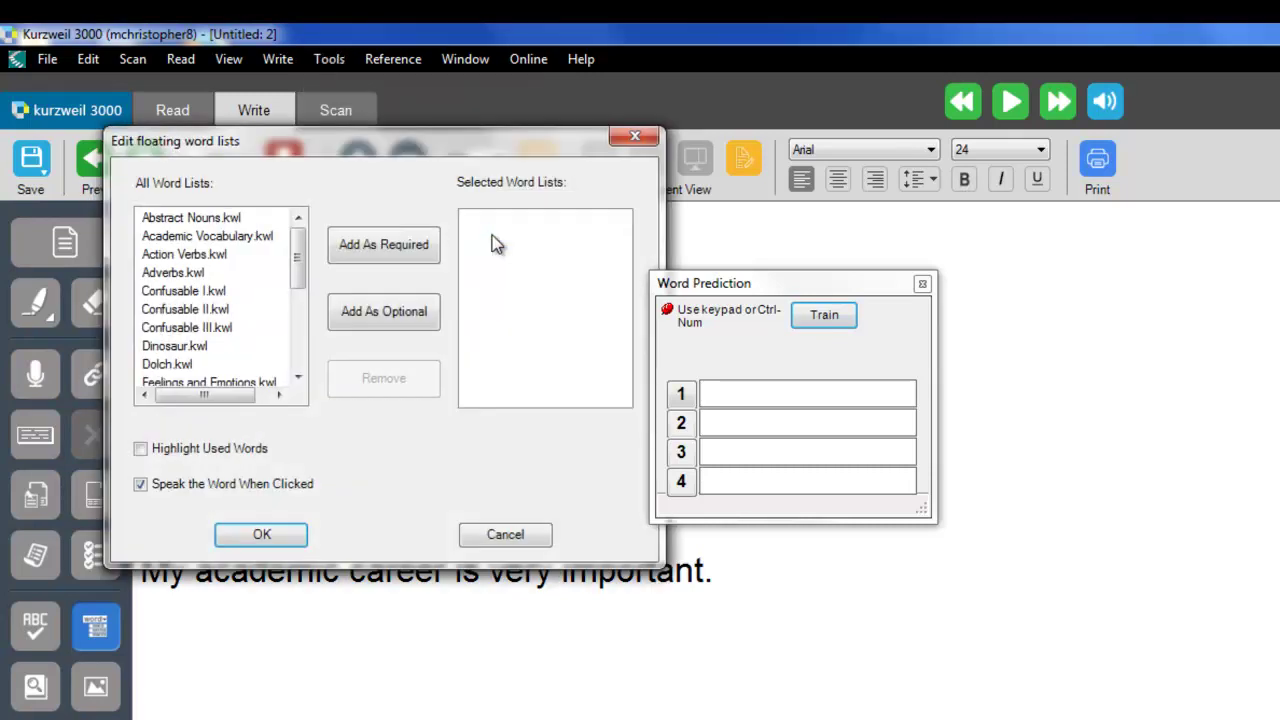
drag(410, 142, 1266, 289)
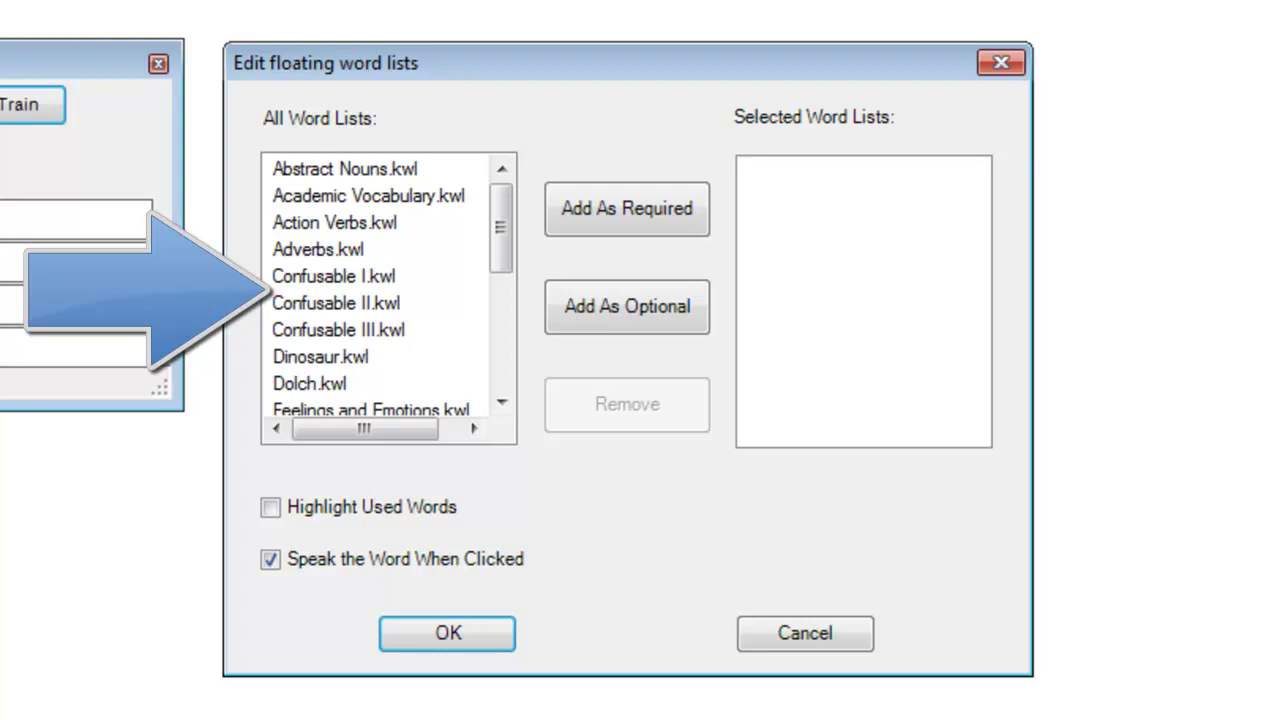
mouse_move(503, 245)
mouse_down()
mouse_move(512, 359)
mouse_move(512, 235)
mouse_up()
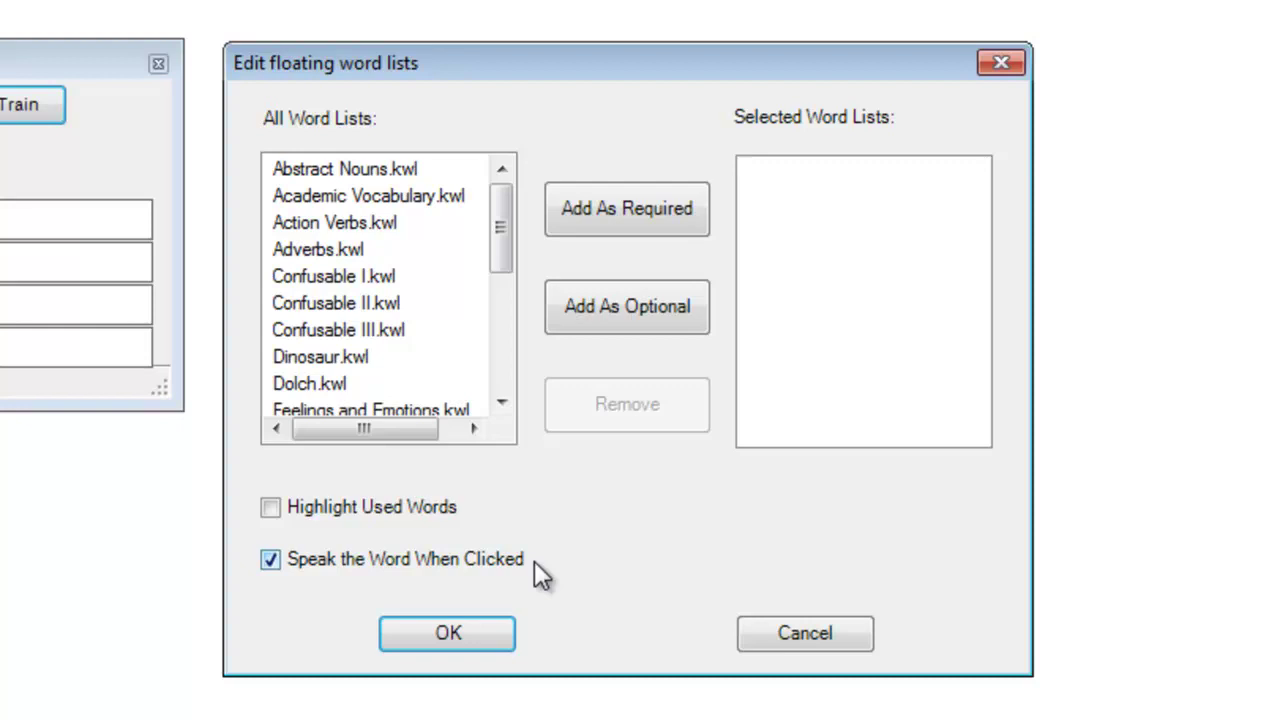
Step: Add Confusable I, Confusable II, Confusable III and Homophone I to the floating word lists as required lists
click(401, 280)
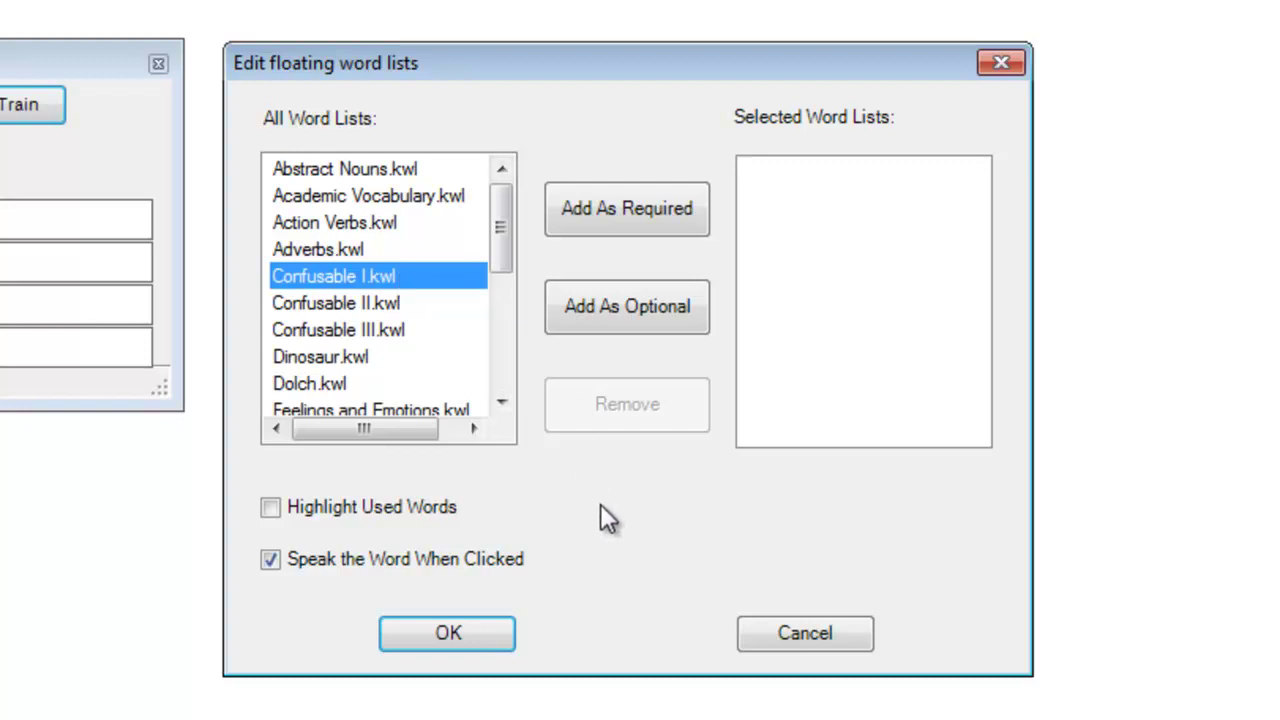
ctrl+click(416, 304)
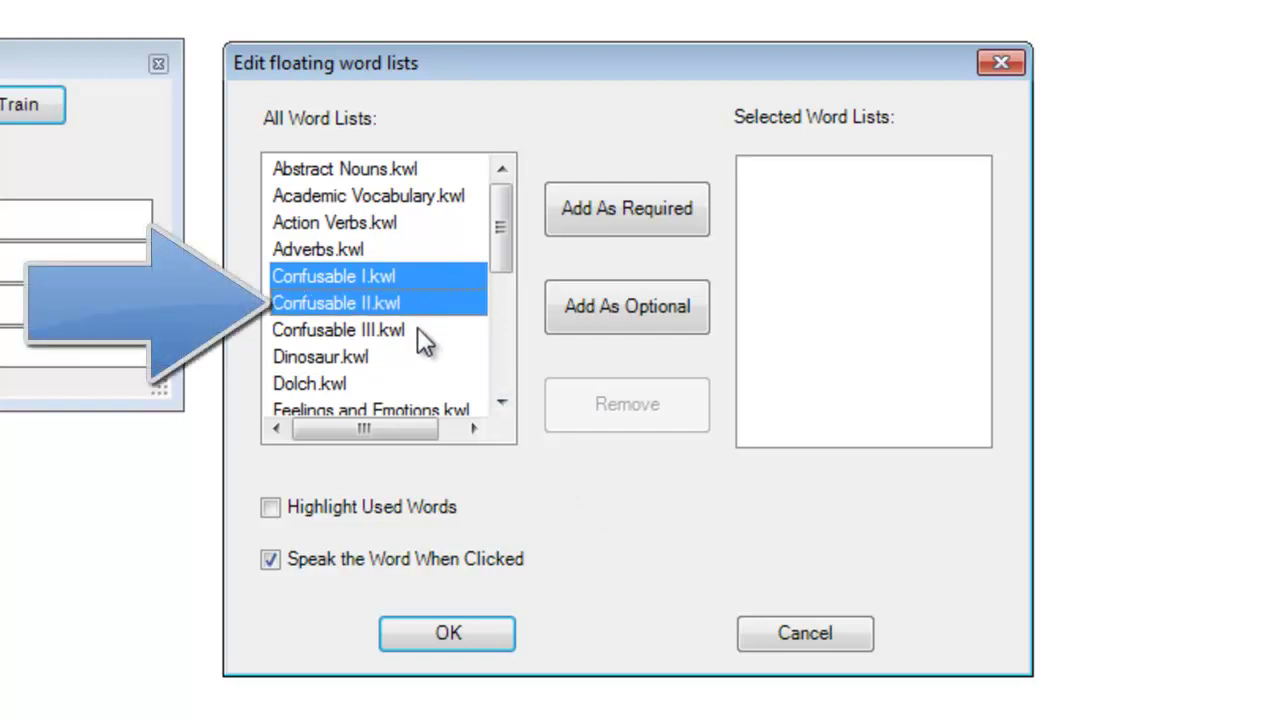
ctrl+click(417, 330)
drag(502, 226, 504, 270)
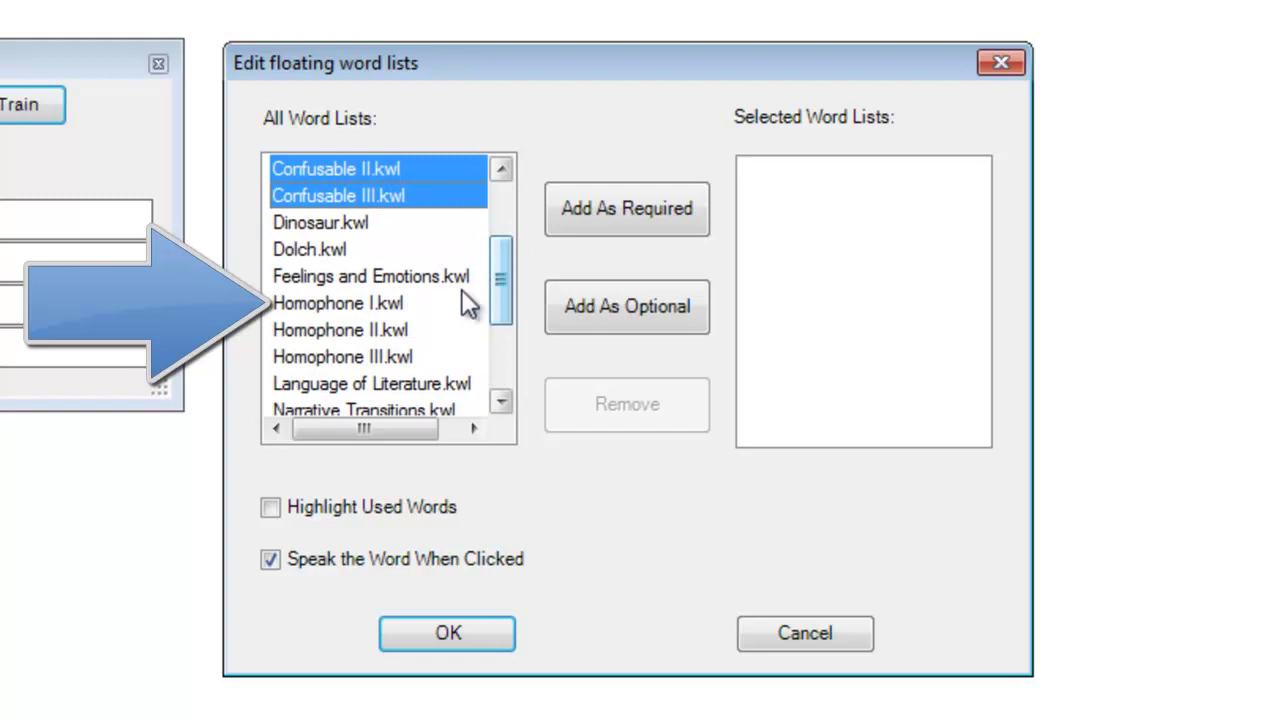
ctrl+click(397, 304)
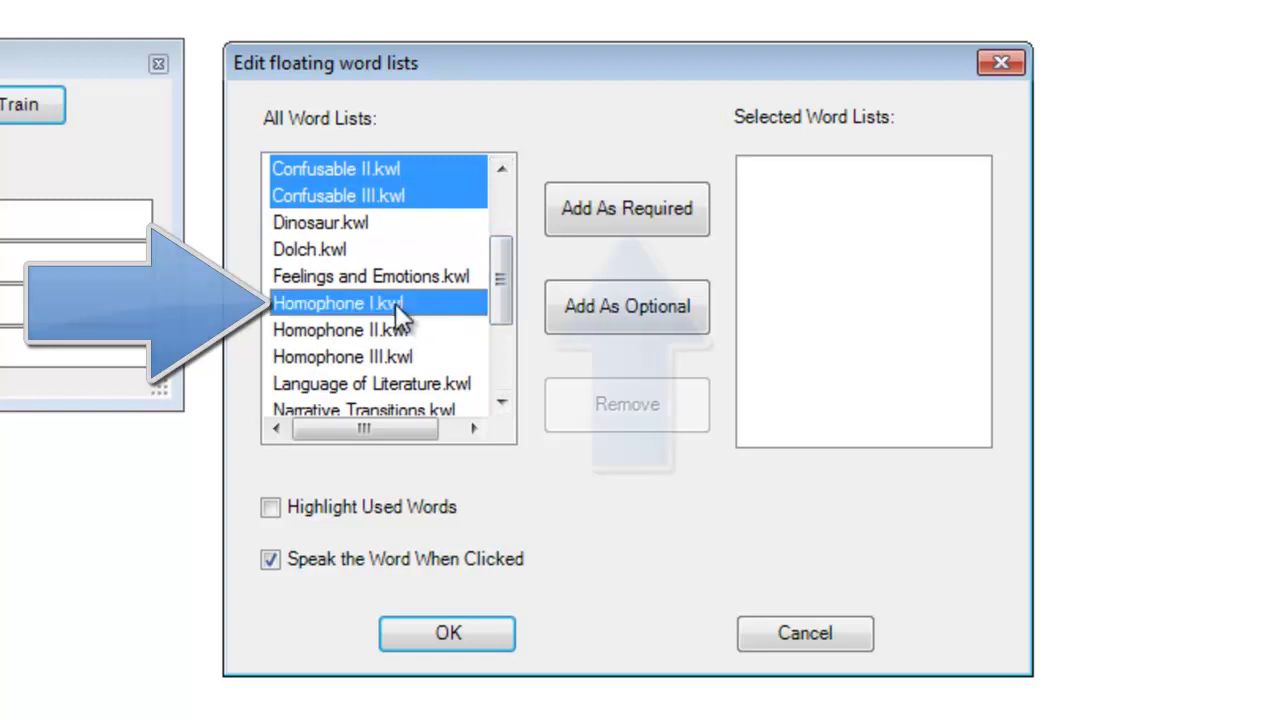
click(692, 224)
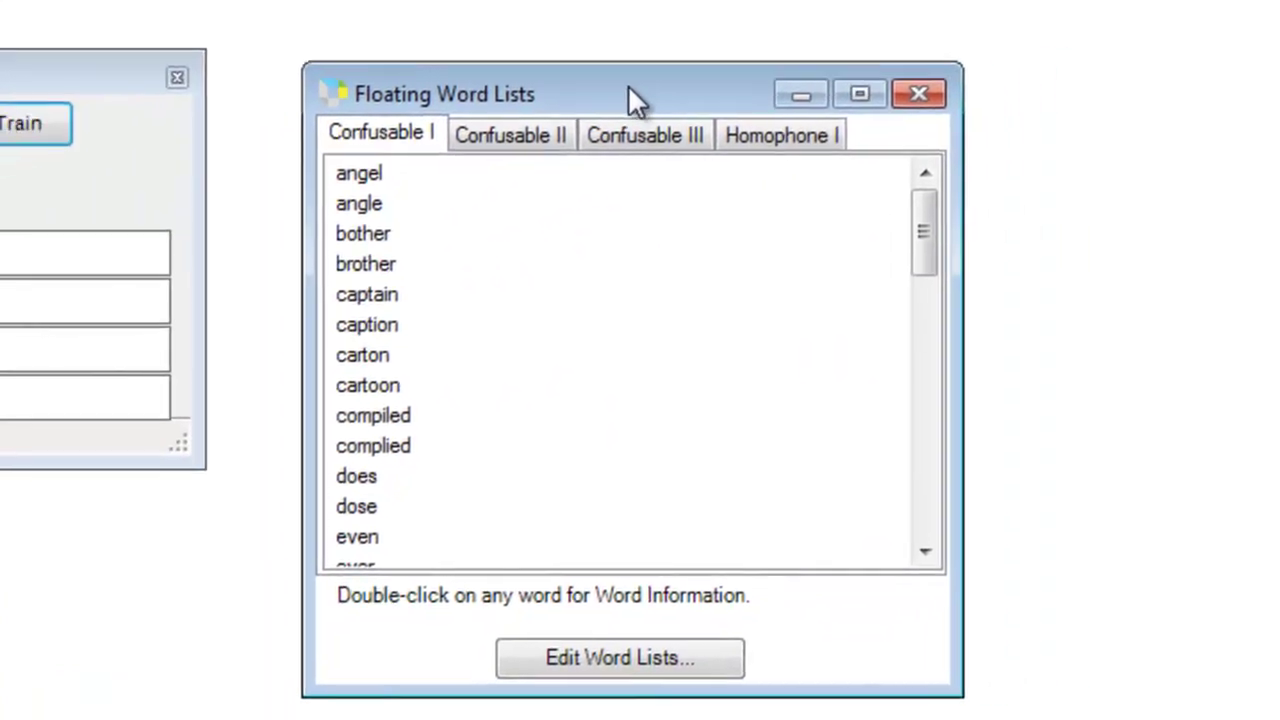
Step: Reposition the Floating Word Lists window and examine the words in the Confusable I, II, III and Homophone I lists
drag(628, 85, 613, 59)
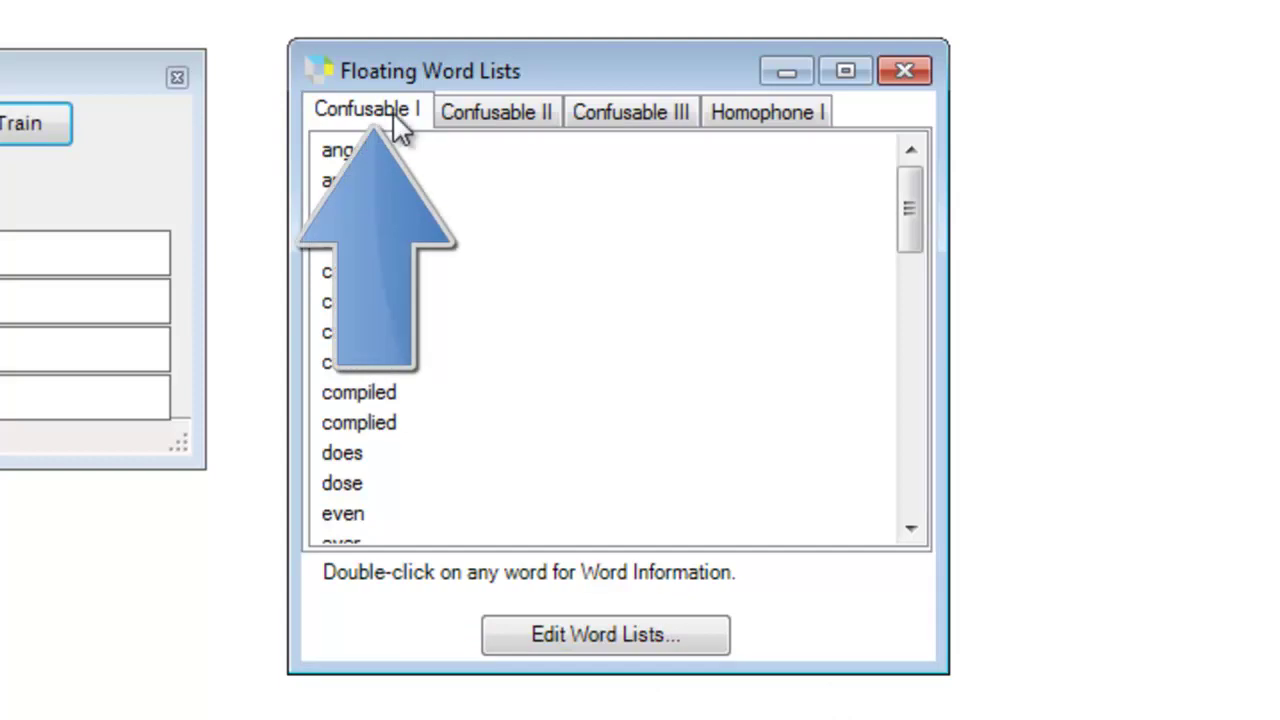
click(502, 118)
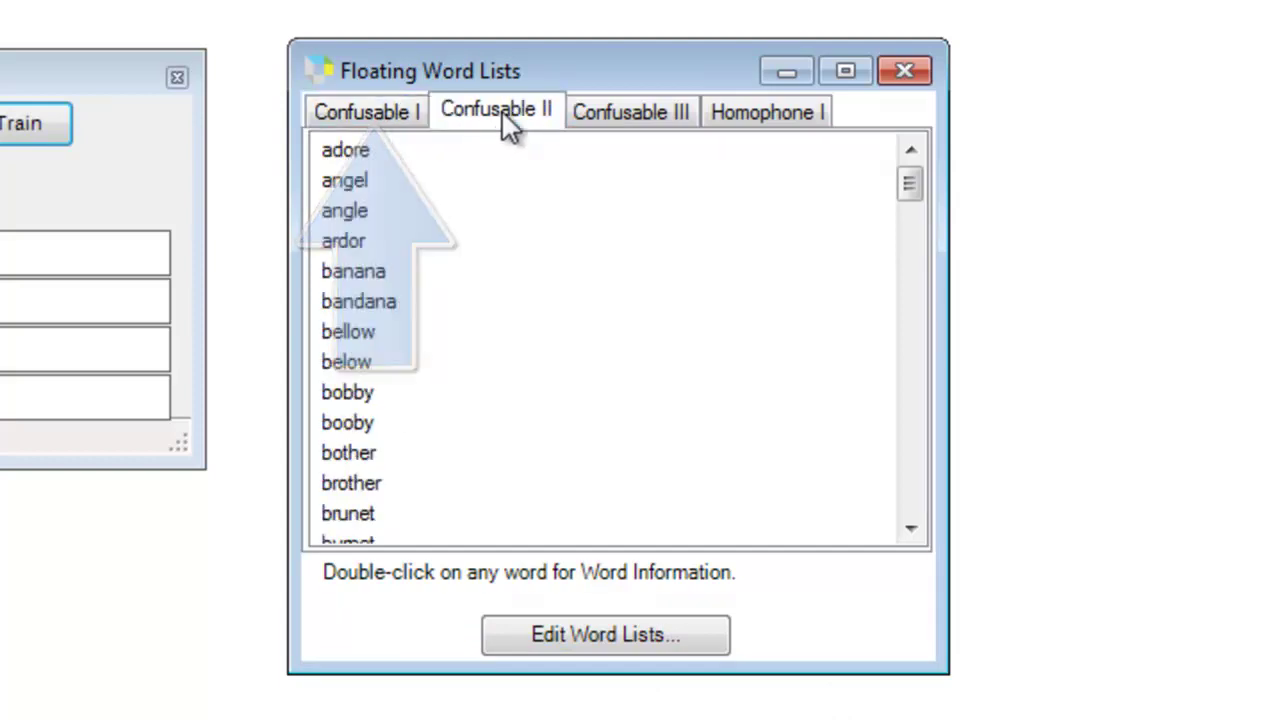
click(651, 112)
click(768, 116)
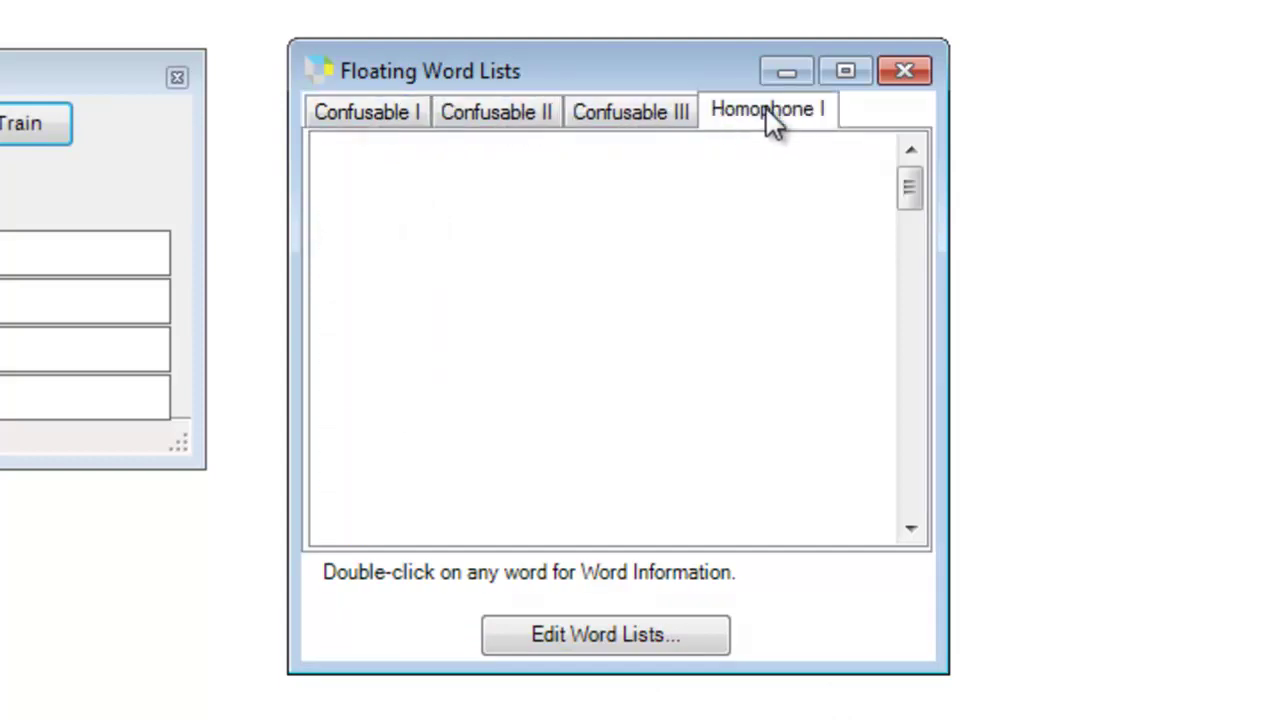
click(397, 125)
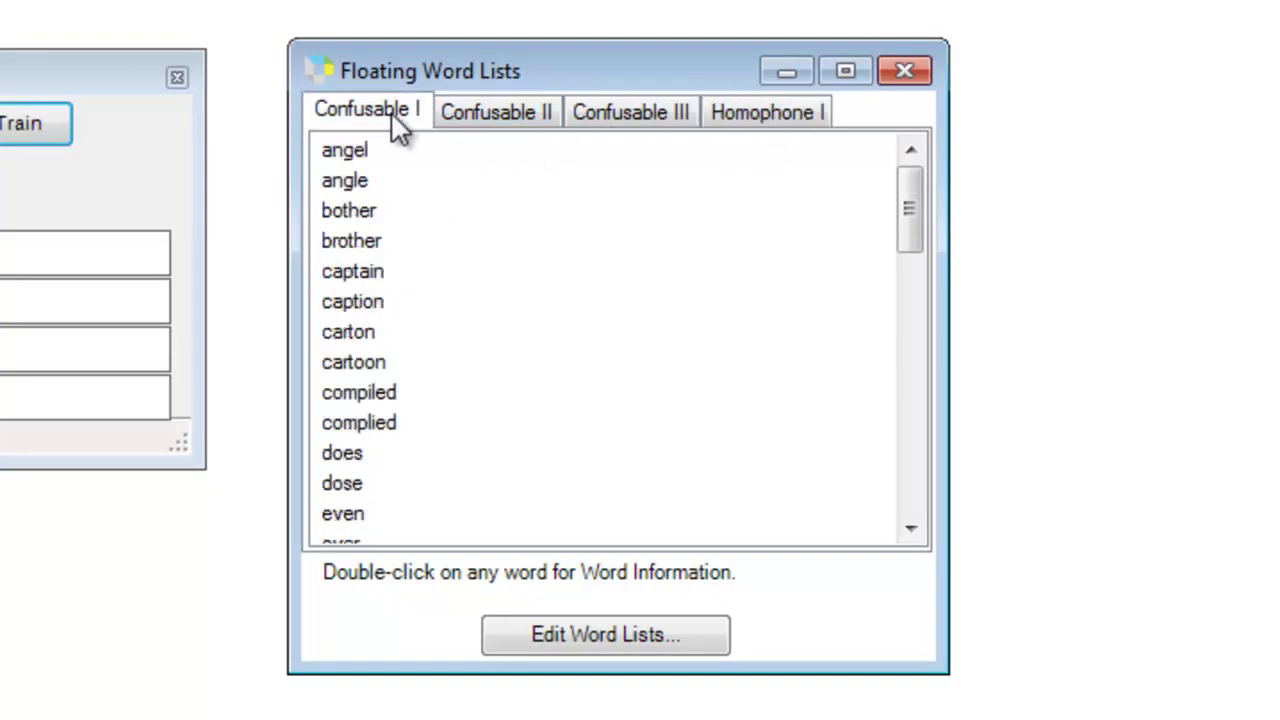
click(526, 113)
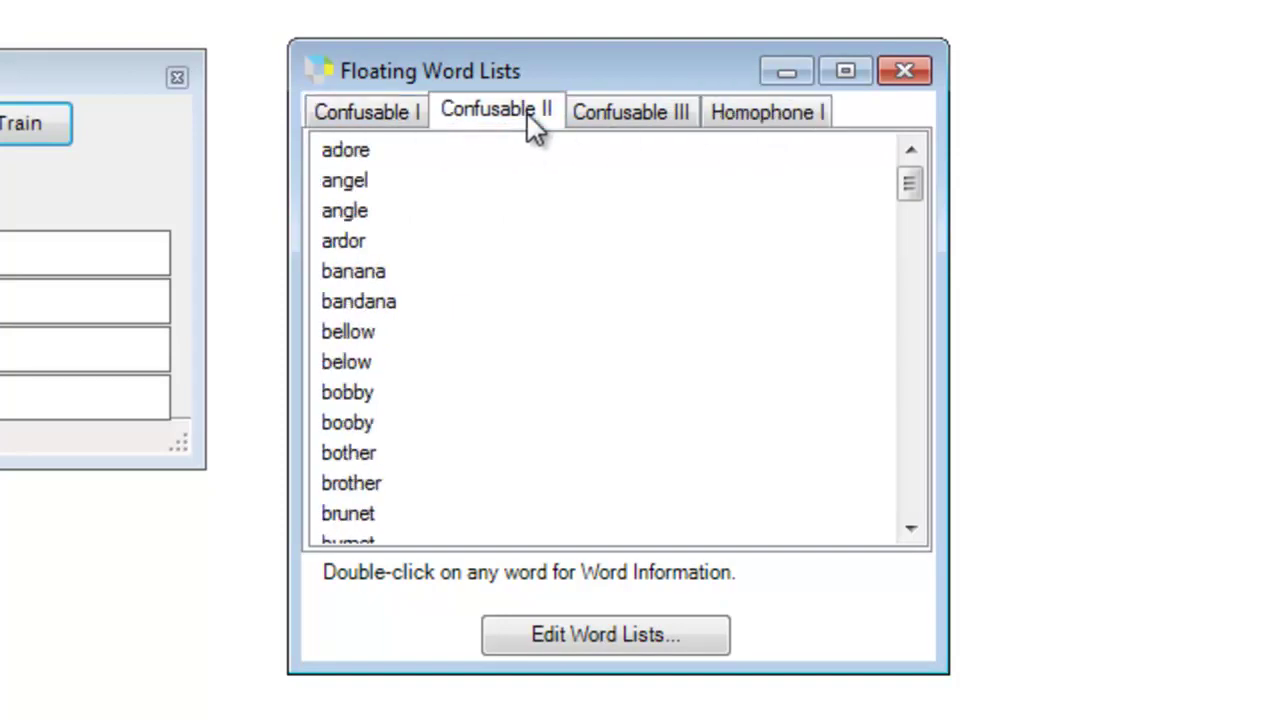
click(630, 120)
click(758, 118)
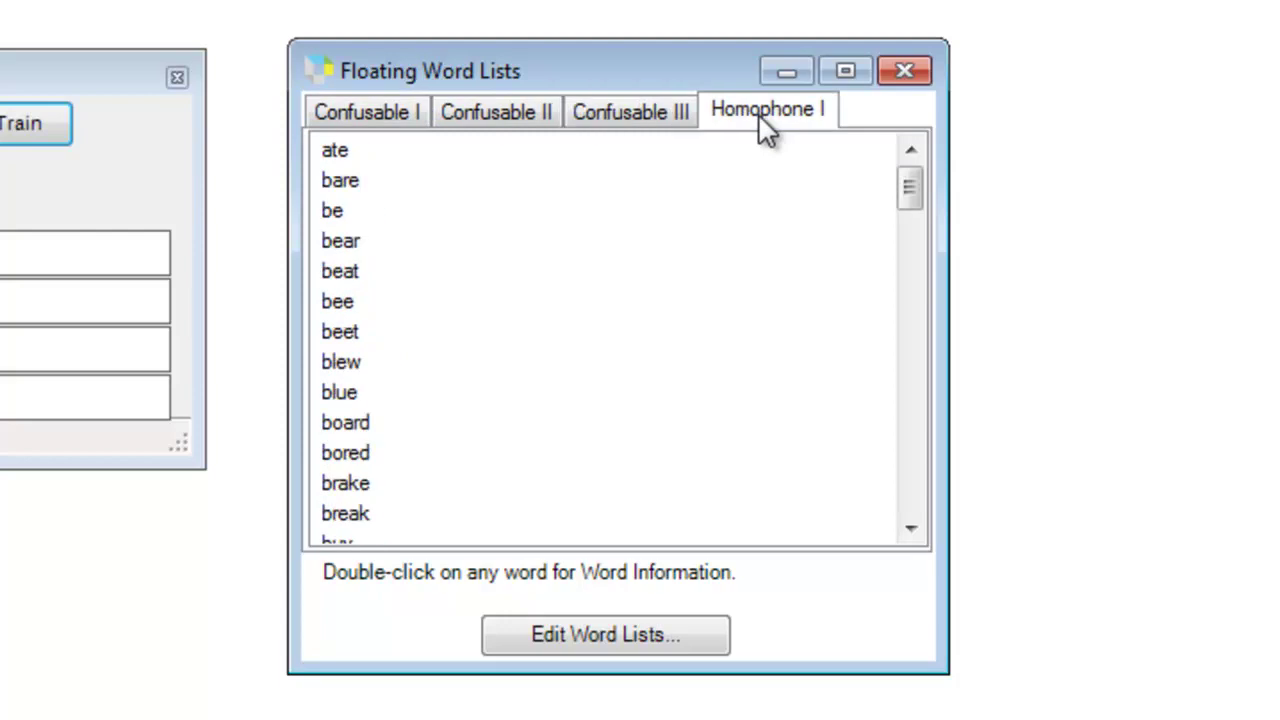
click(403, 120)
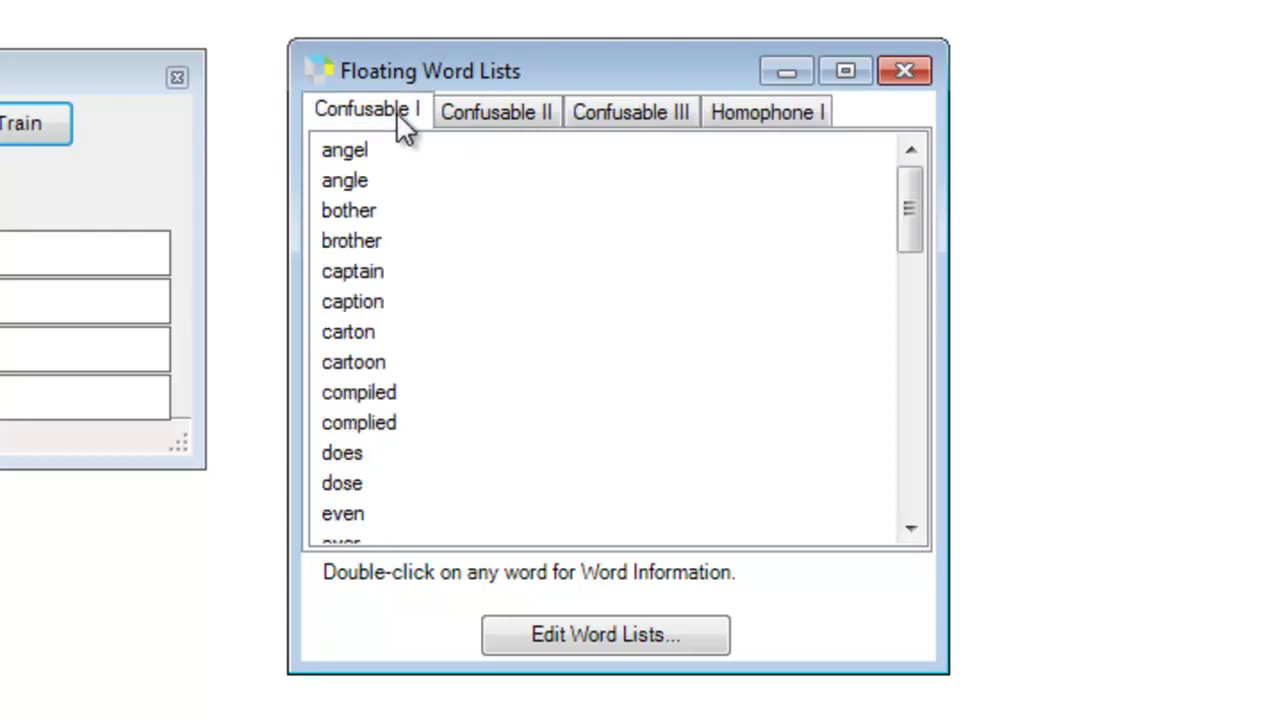
Step: Show the Word Information for "angel" from the Confusable I list and move it beside the Word Prediction window
click(363, 158)
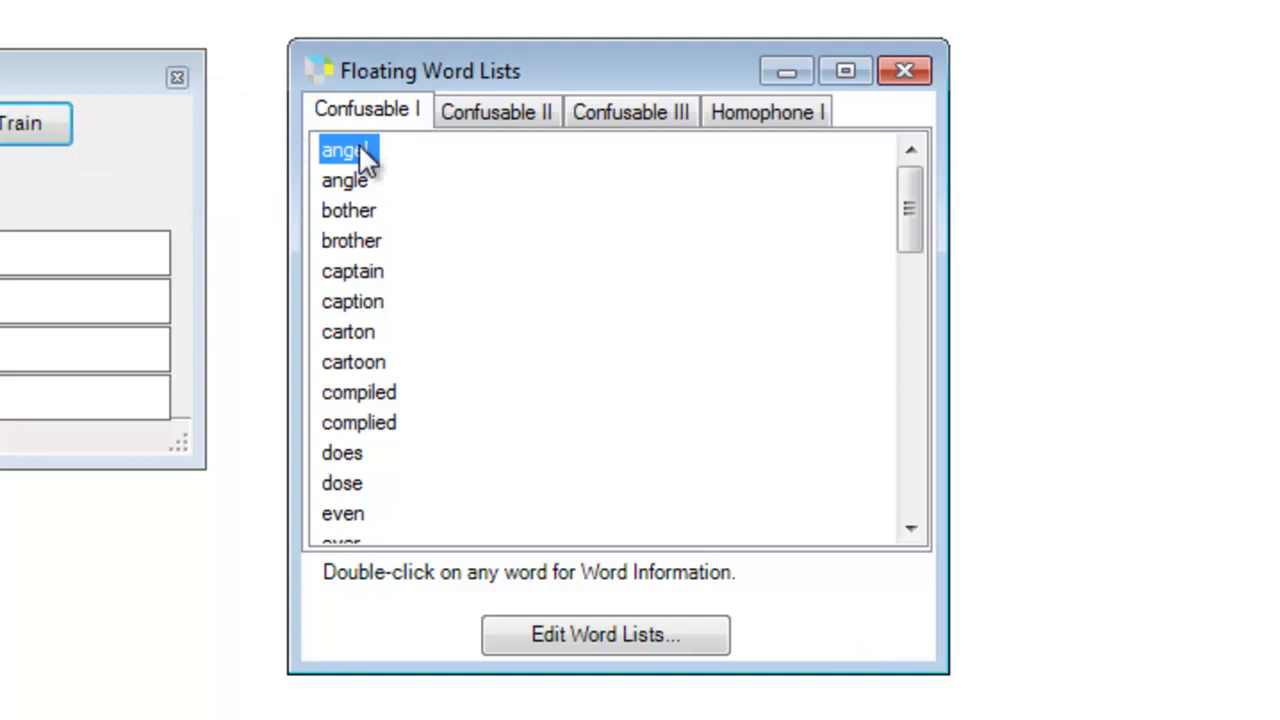
double_click(400, 163)
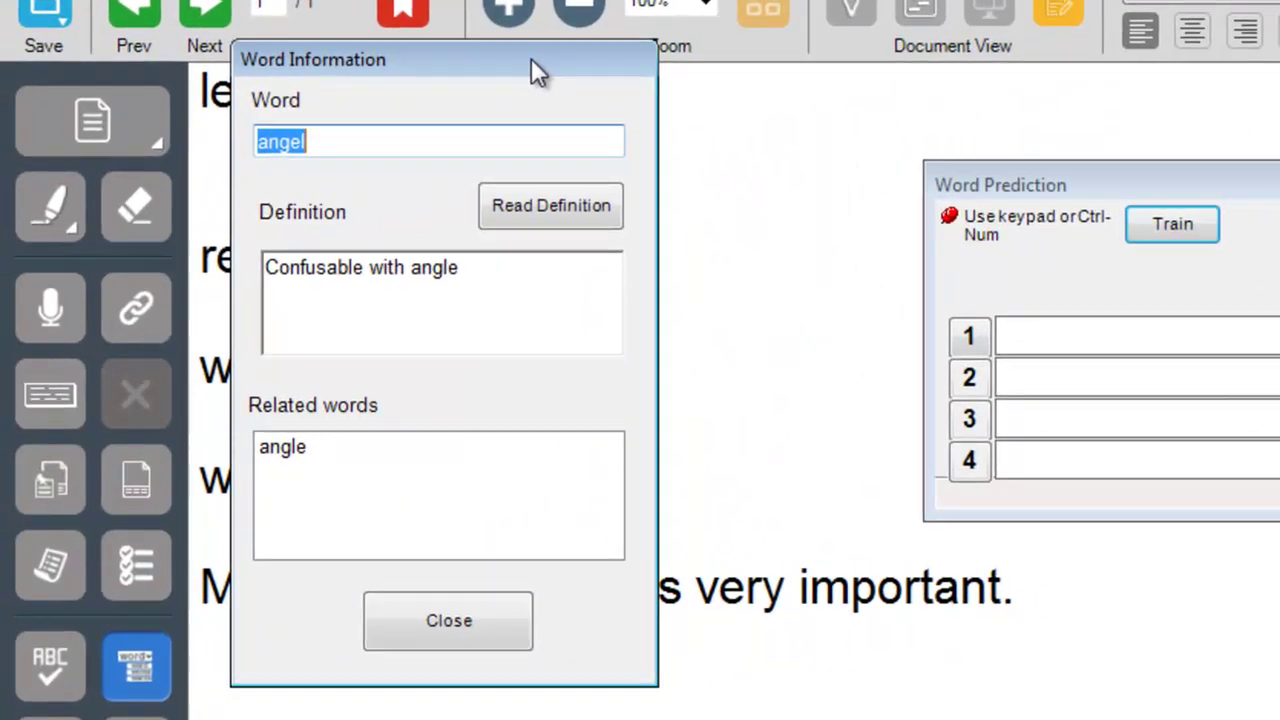
drag(531, 58, 758, 142)
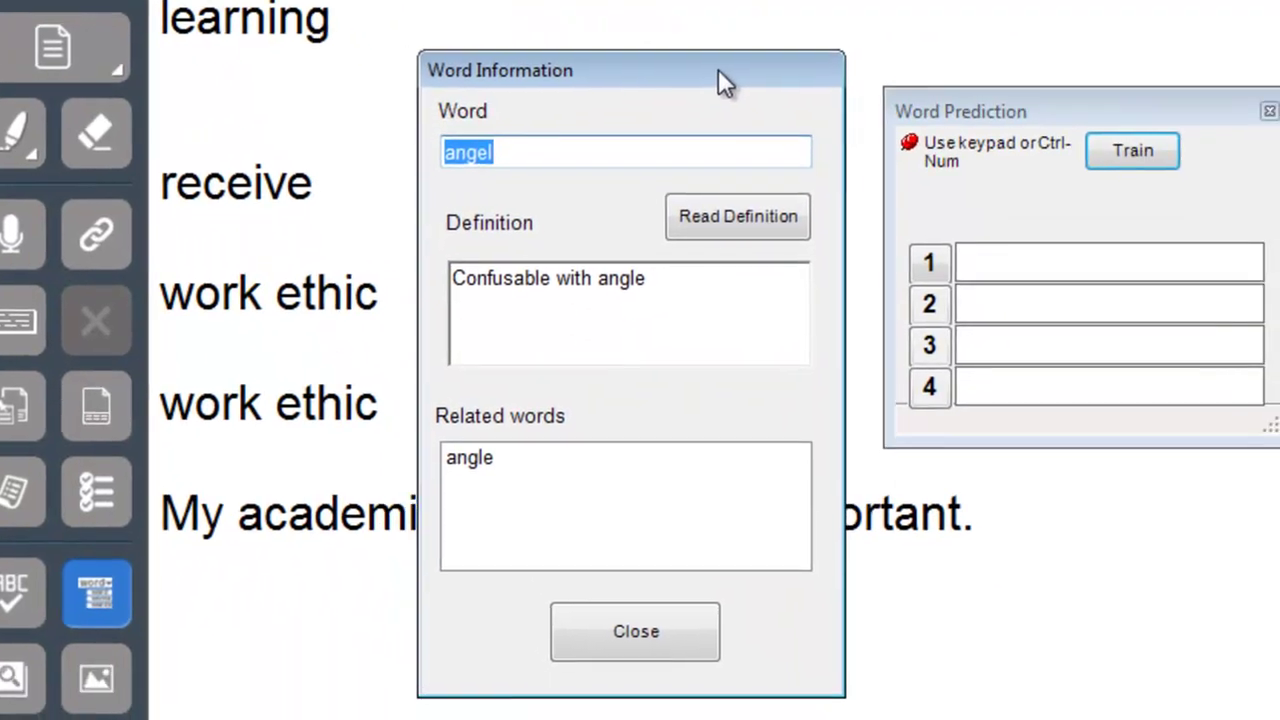
drag(718, 70, 727, 72)
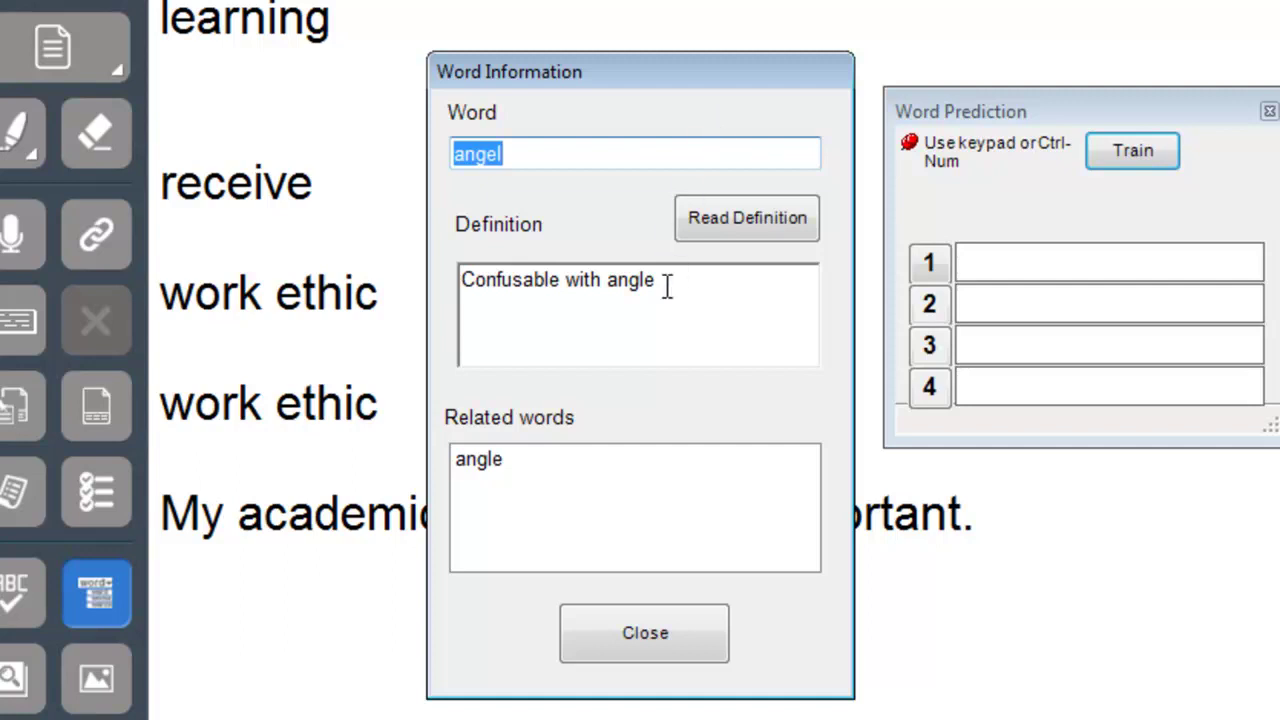
Step: Examine the word and definition of "angel", have the definition read aloud, and close its Word Information
click(636, 153)
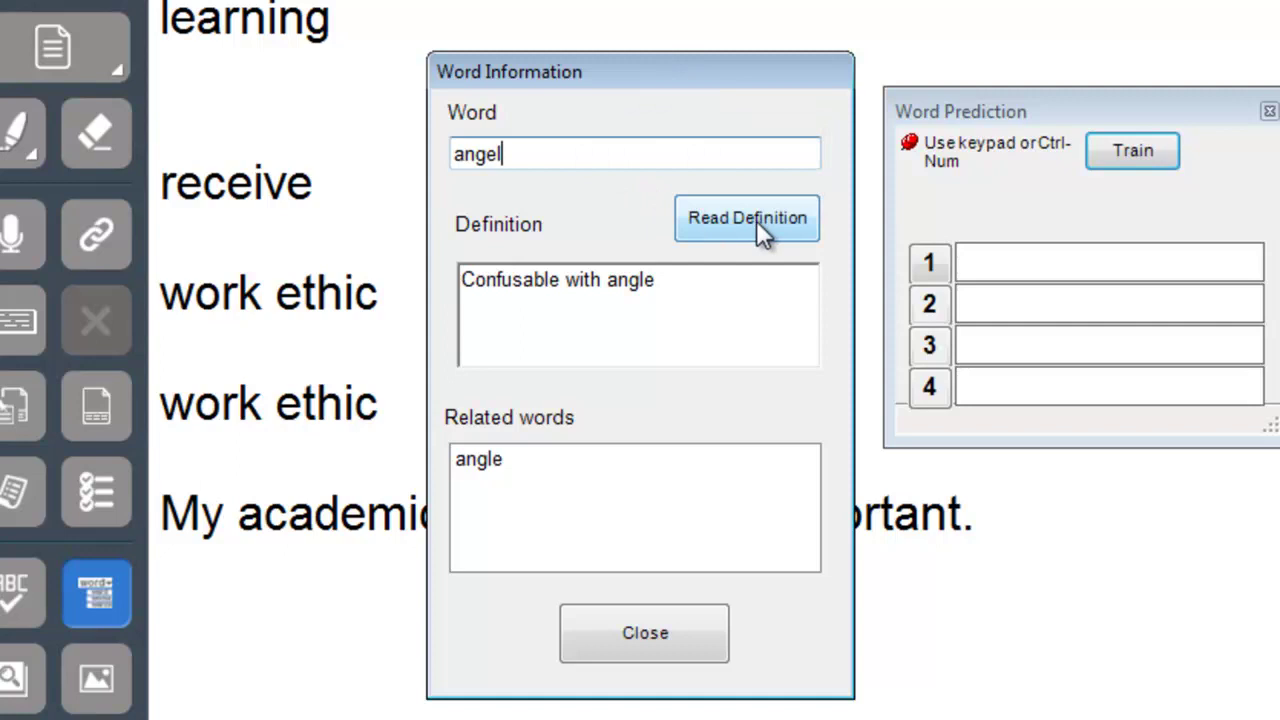
click(734, 290)
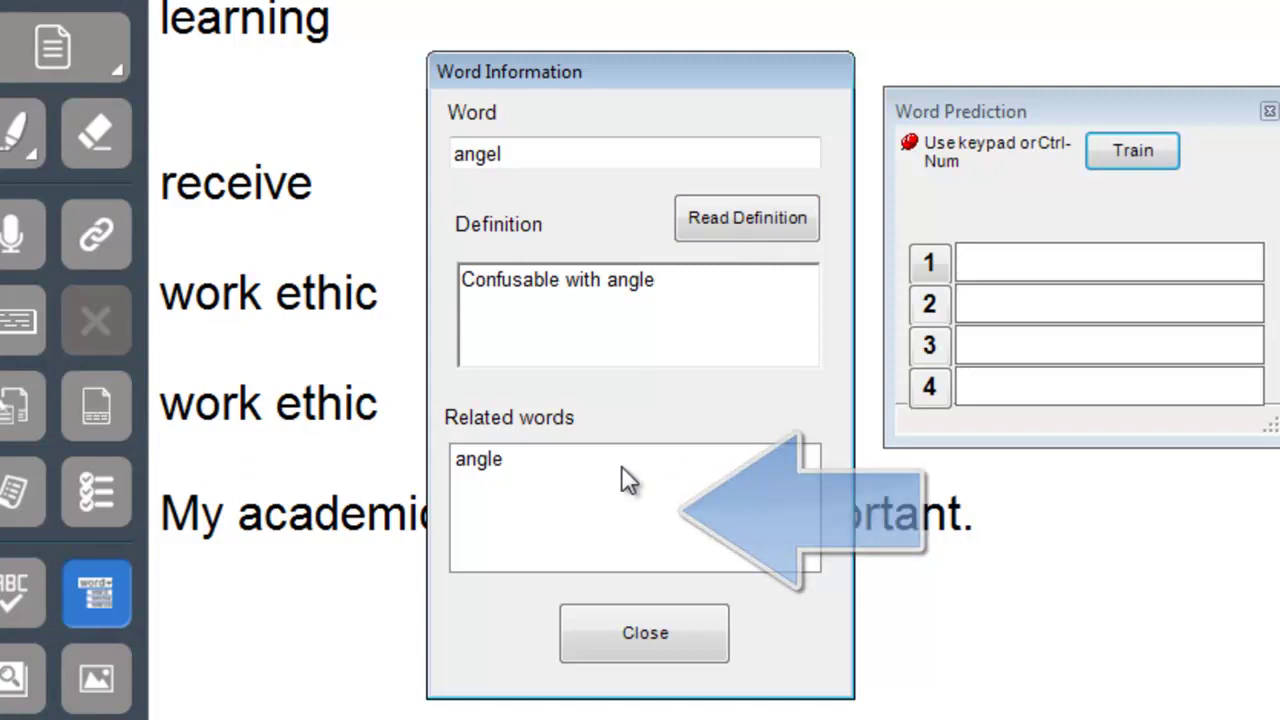
click(807, 226)
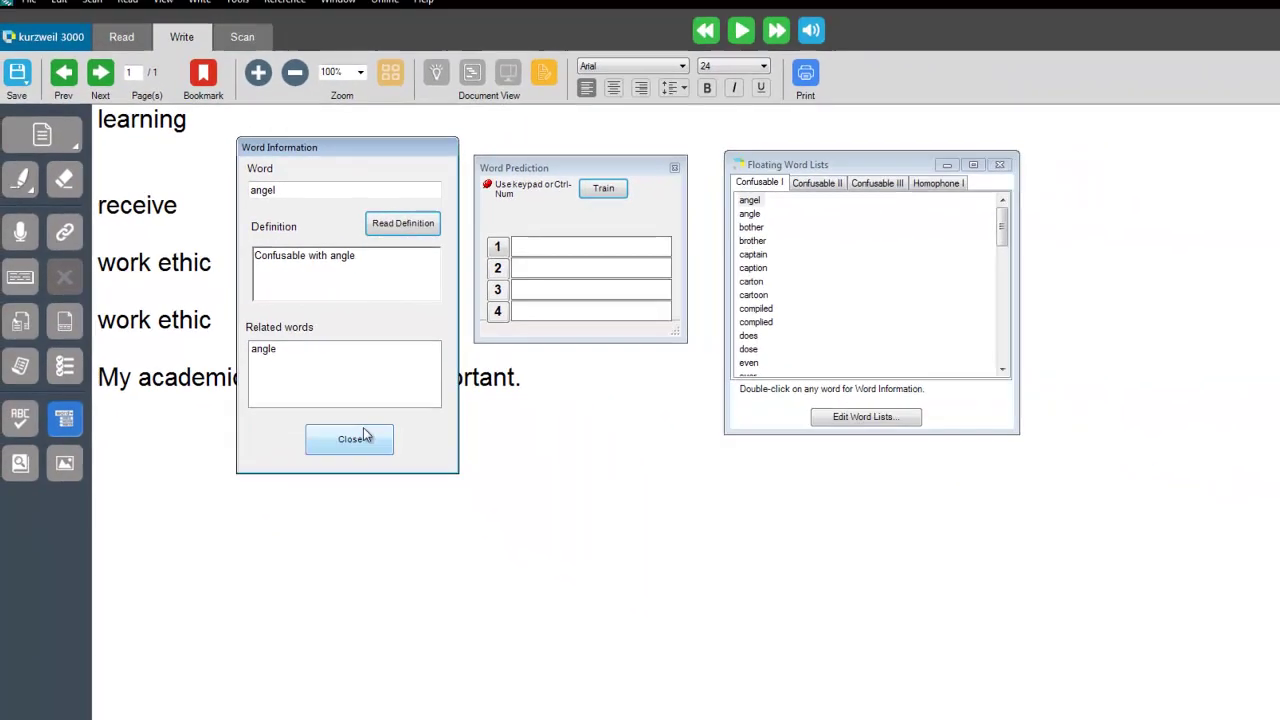
click(365, 437)
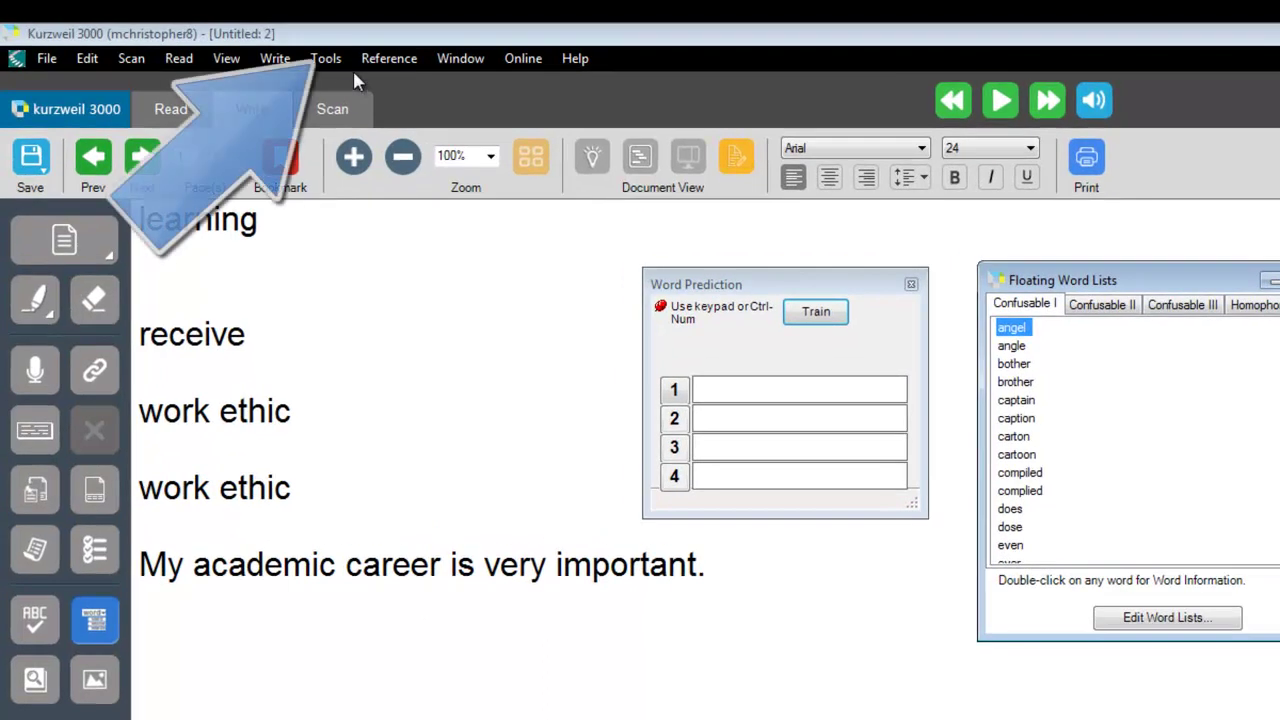
Step: Open the Word Lists setup for managing the available word lists
click(328, 59)
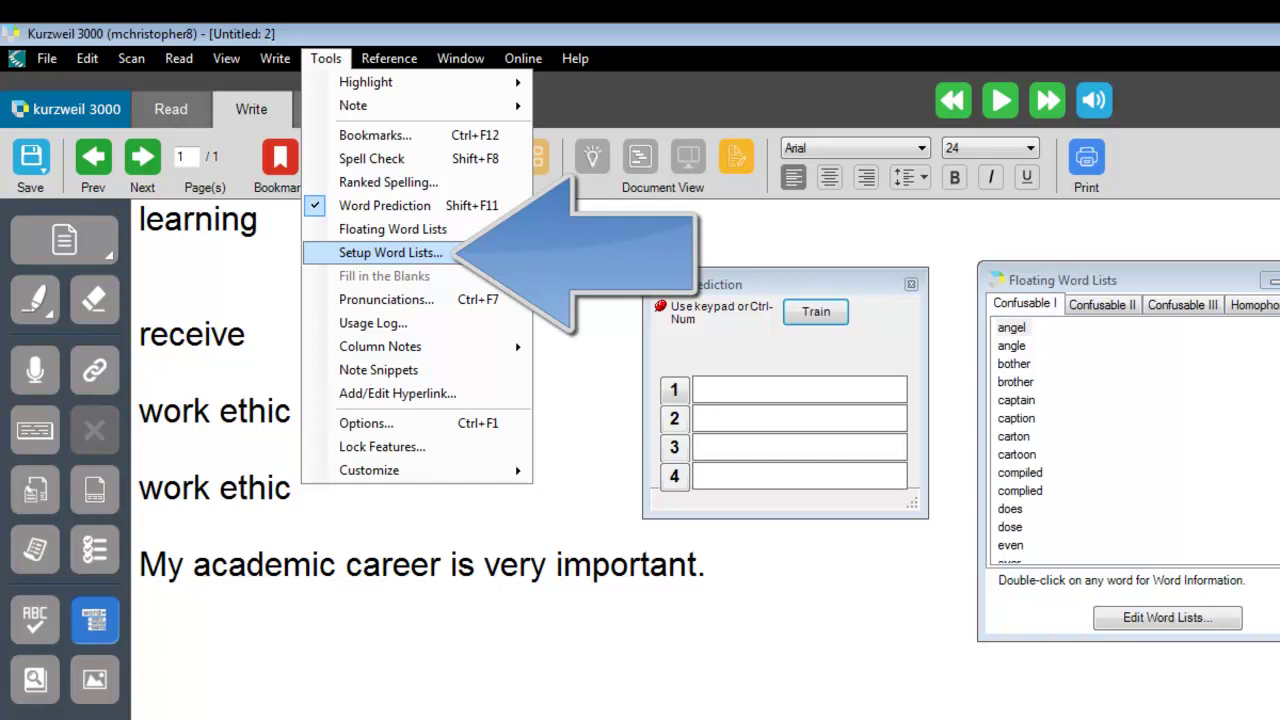
click(497, 263)
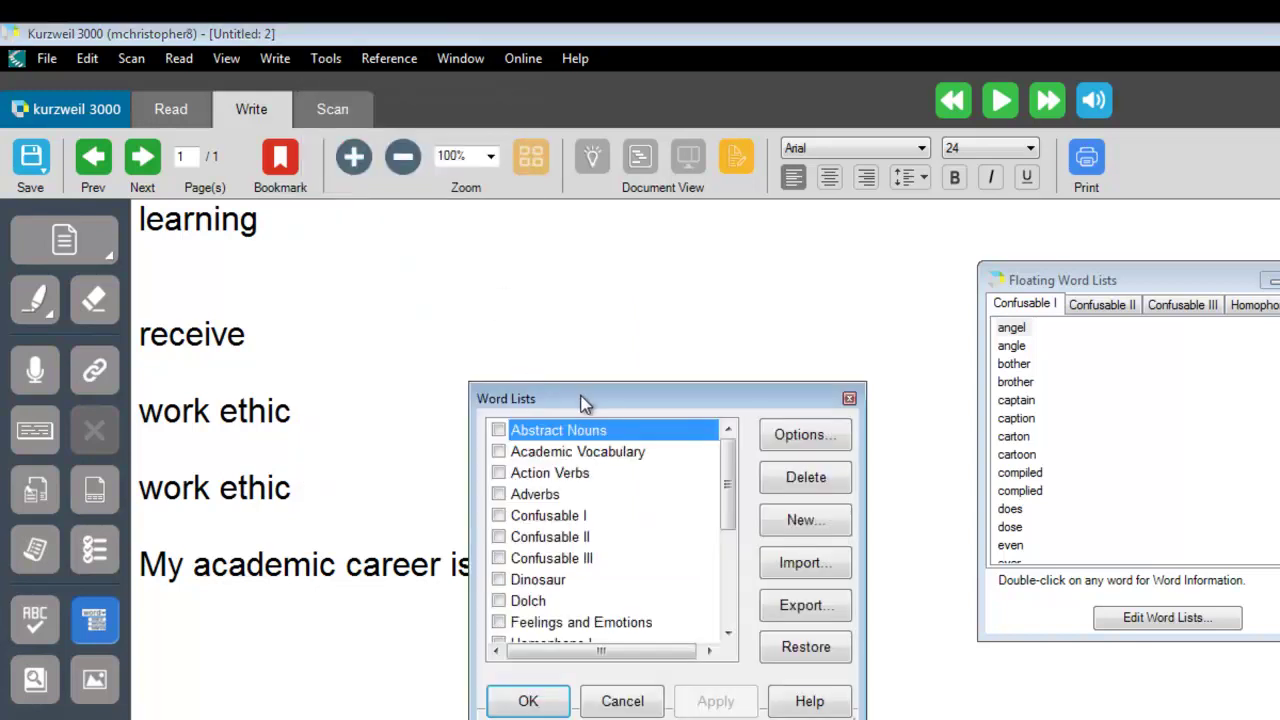
Step: Move the Word Lists window beside the Floating Word Lists window and open the options of the Confusable I list
drag(584, 399, 680, 281)
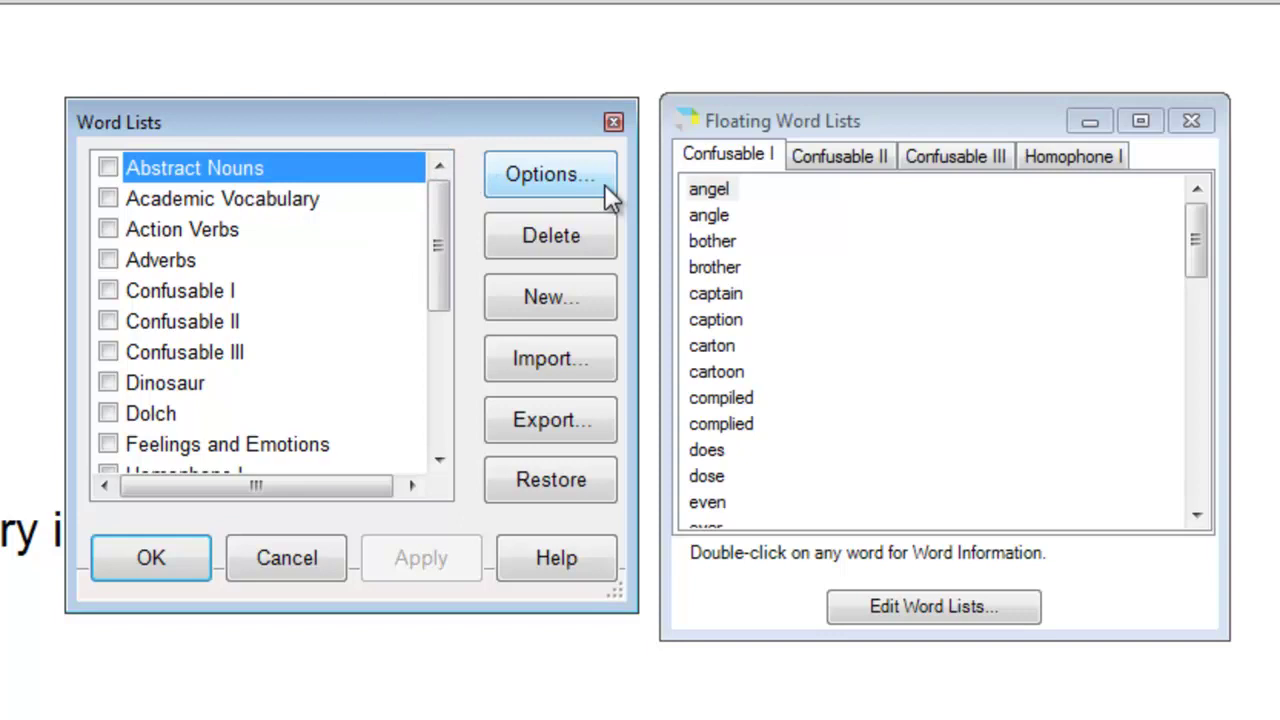
click(225, 291)
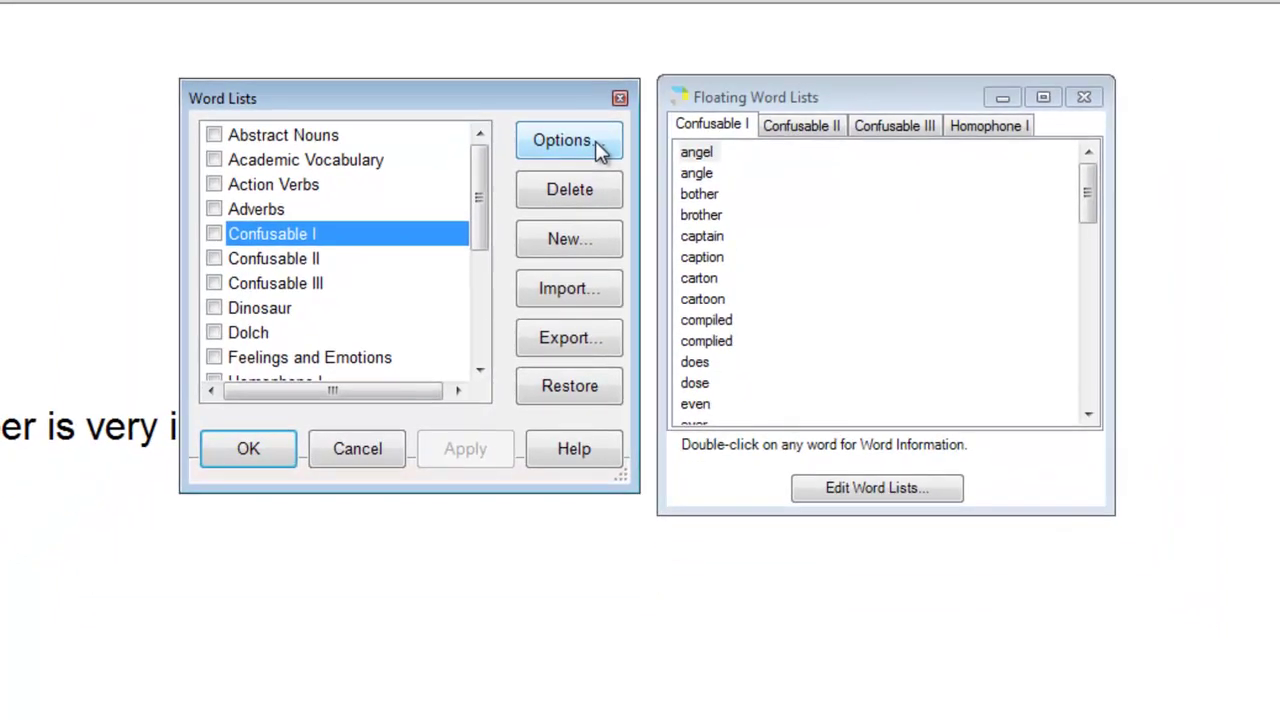
click(588, 186)
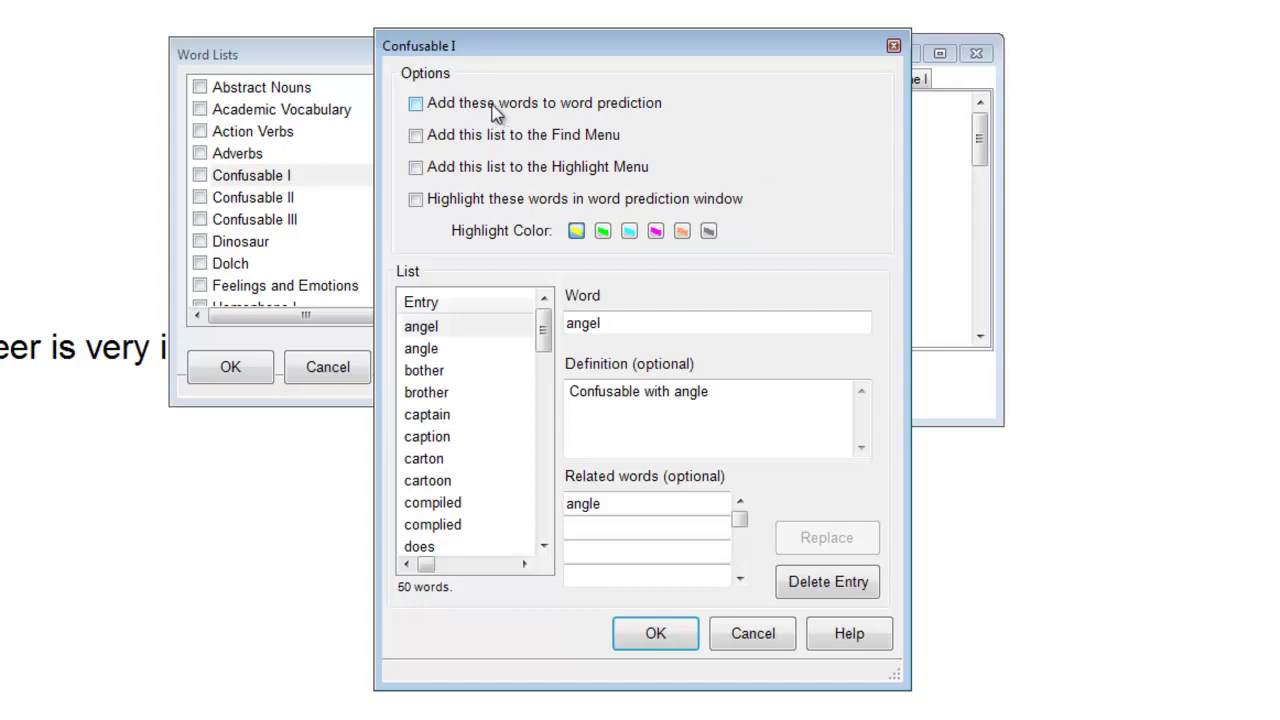
Step: Add Confusable I to word prediction, the Find Menu and the Highlight Menu, and highlight its words green in the unobstructed word prediction window
click(420, 106)
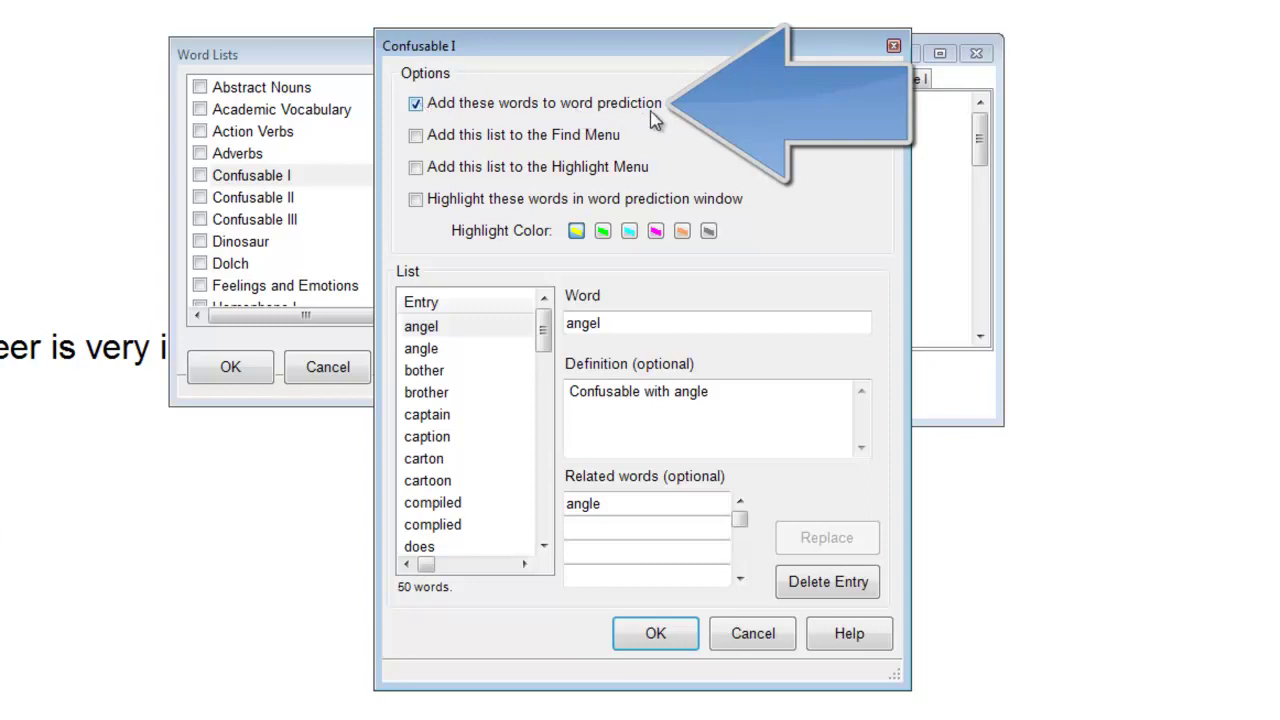
click(417, 139)
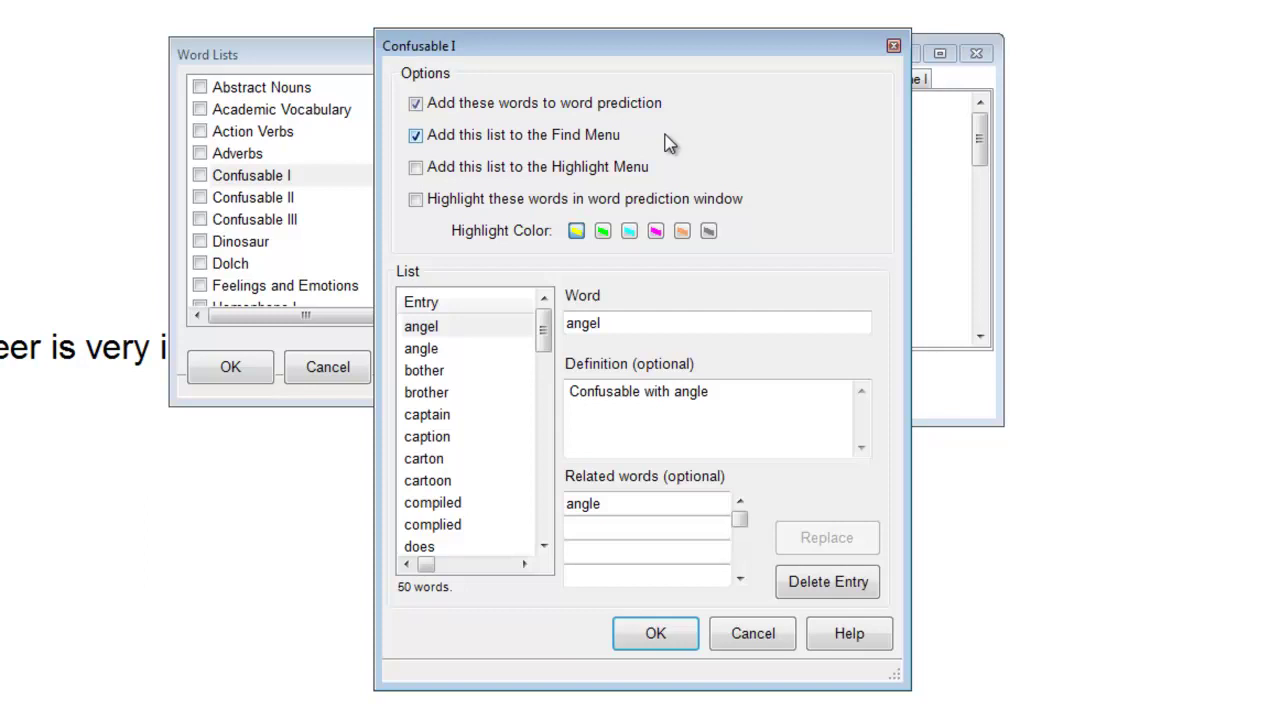
click(416, 167)
click(416, 200)
click(630, 239)
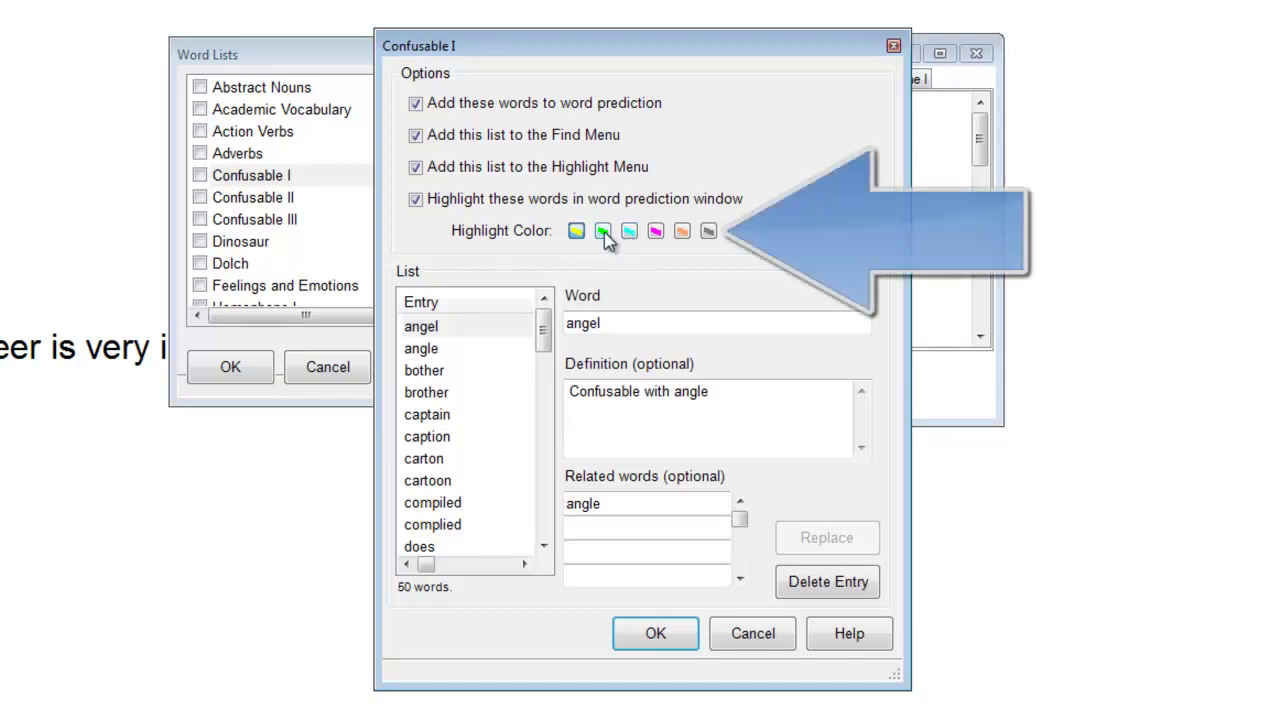
click(603, 232)
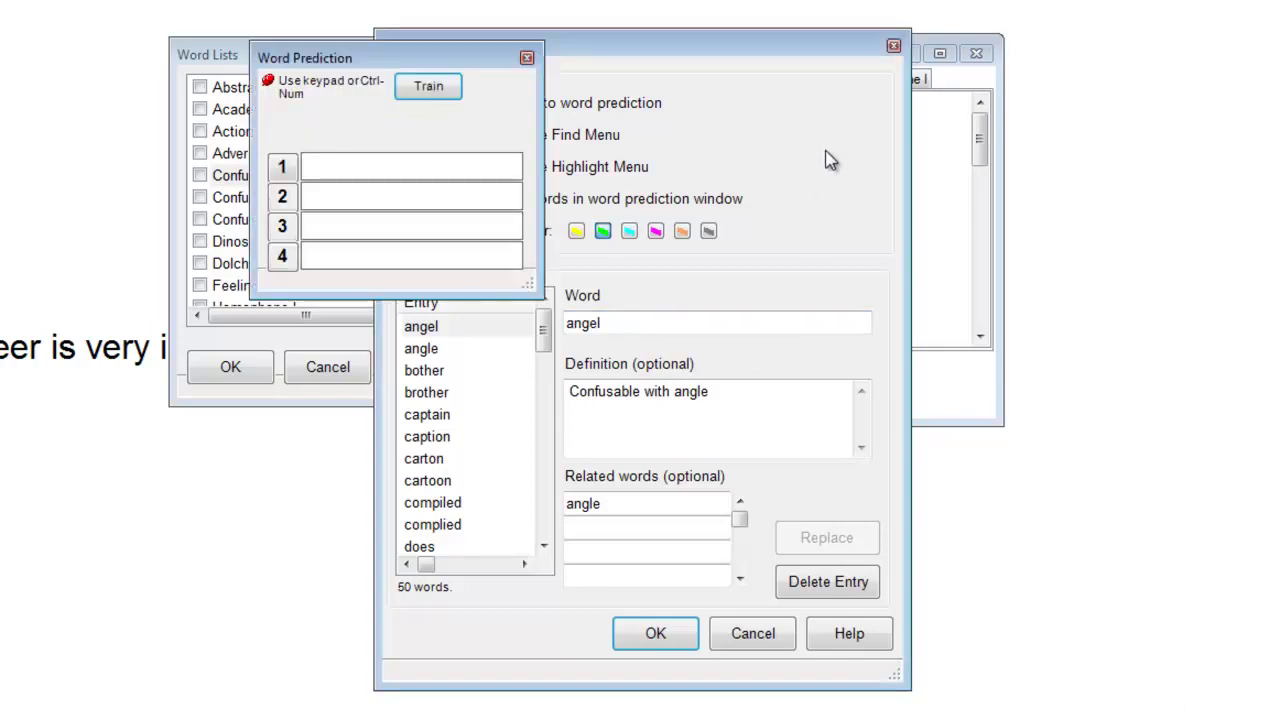
drag(437, 60, 40, 42)
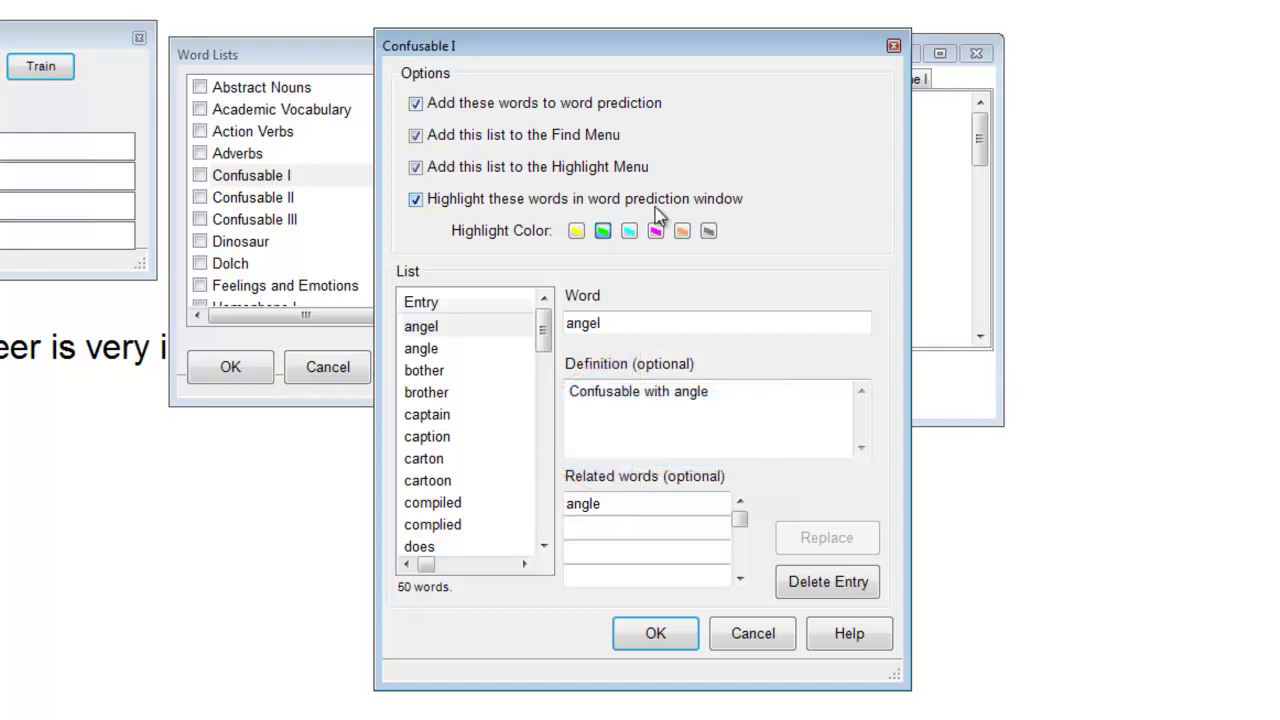
Step: Examine the word, definition and related words of the "angel" entry, and accept the Confusable I options
click(494, 327)
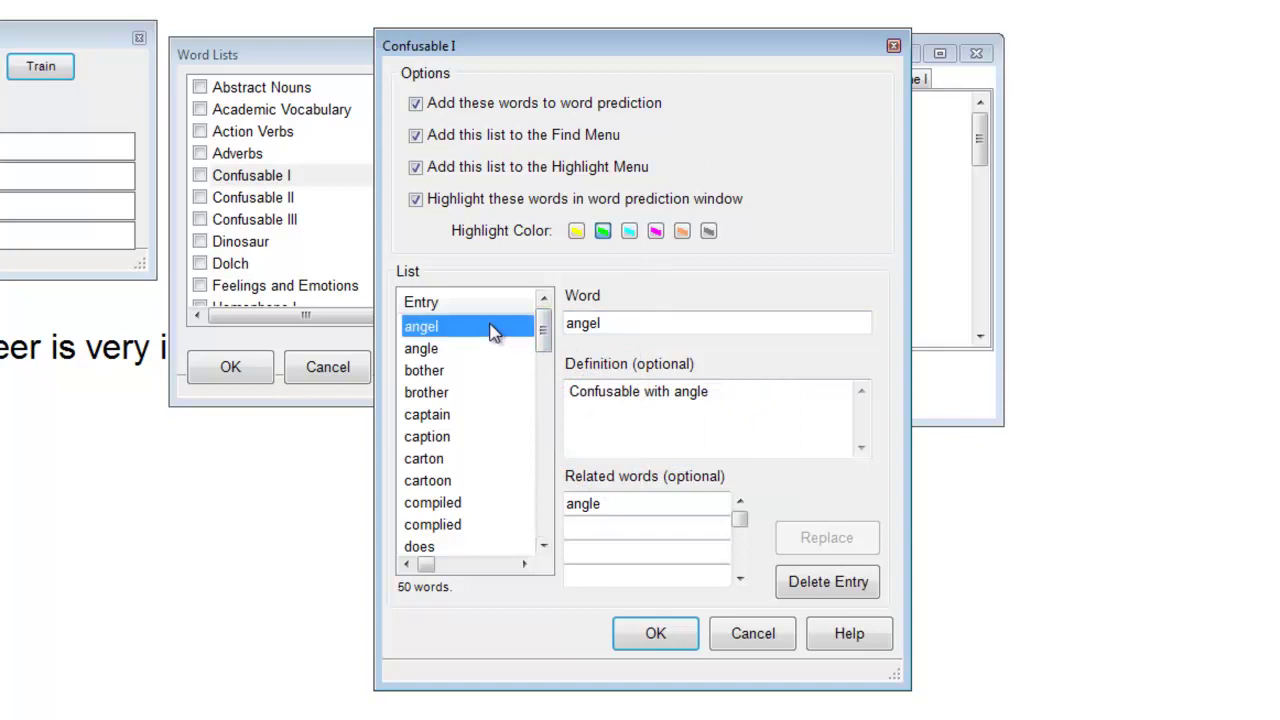
click(642, 325)
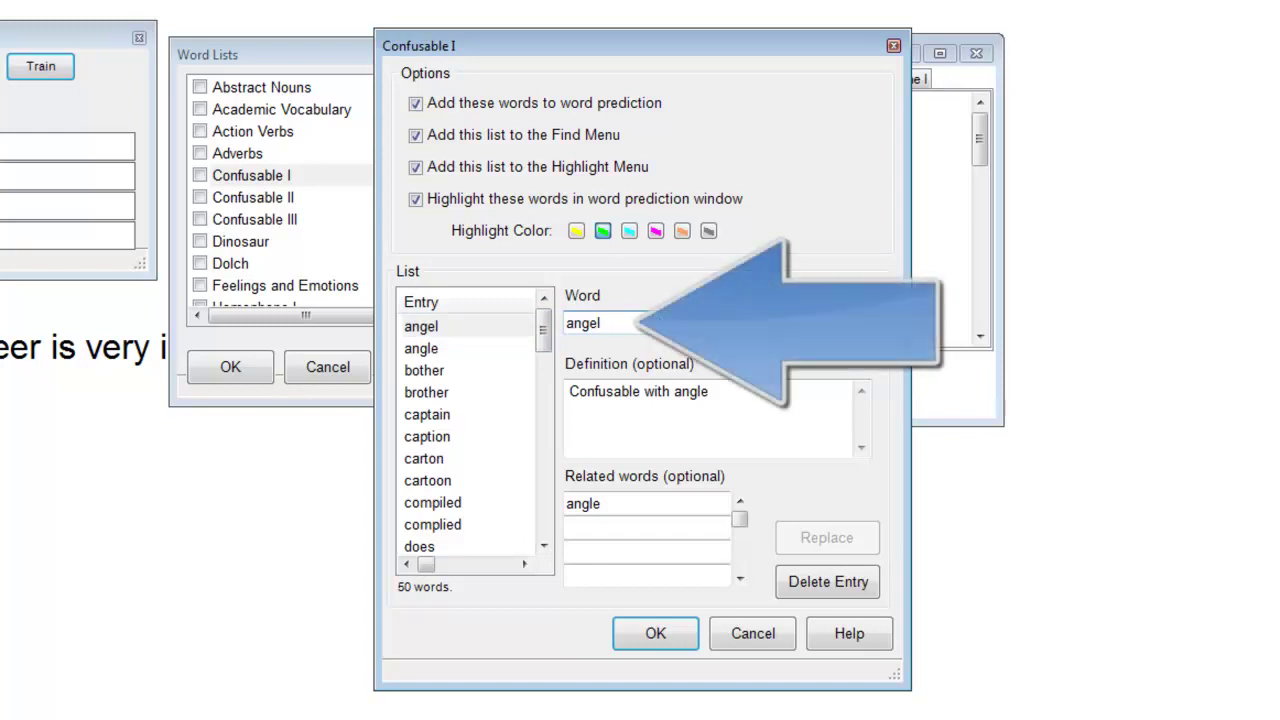
click(752, 399)
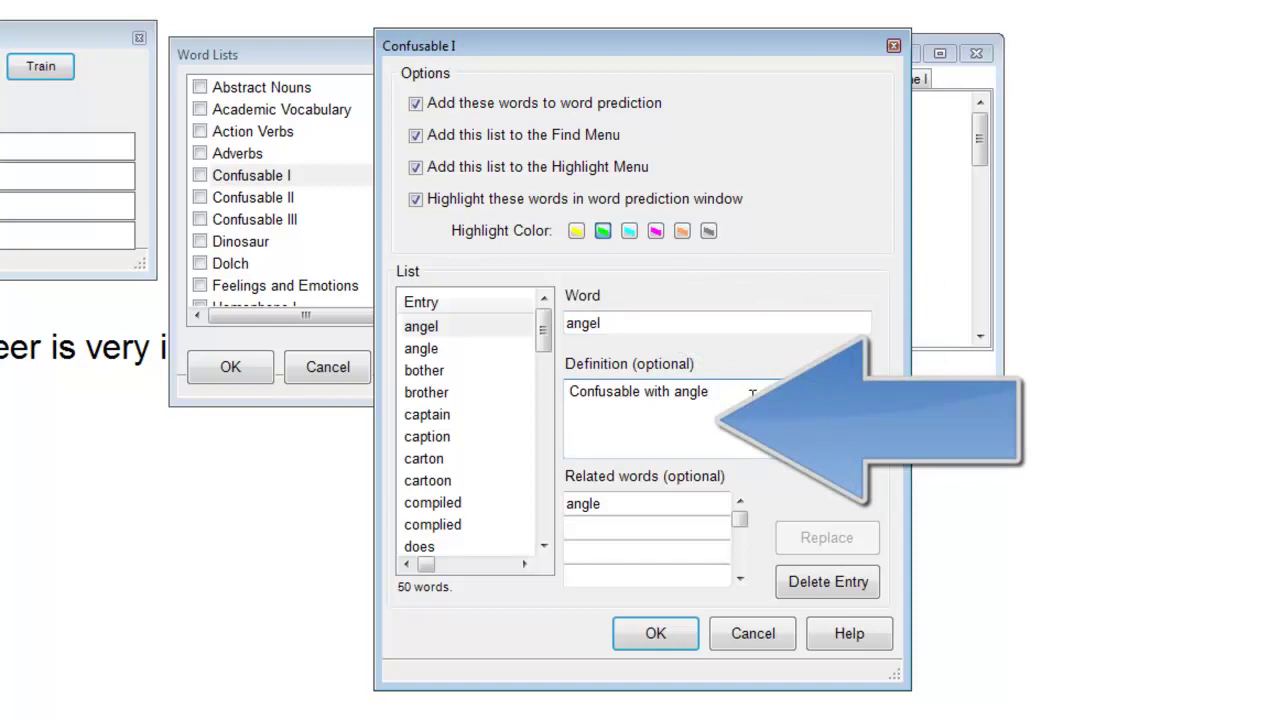
click(665, 503)
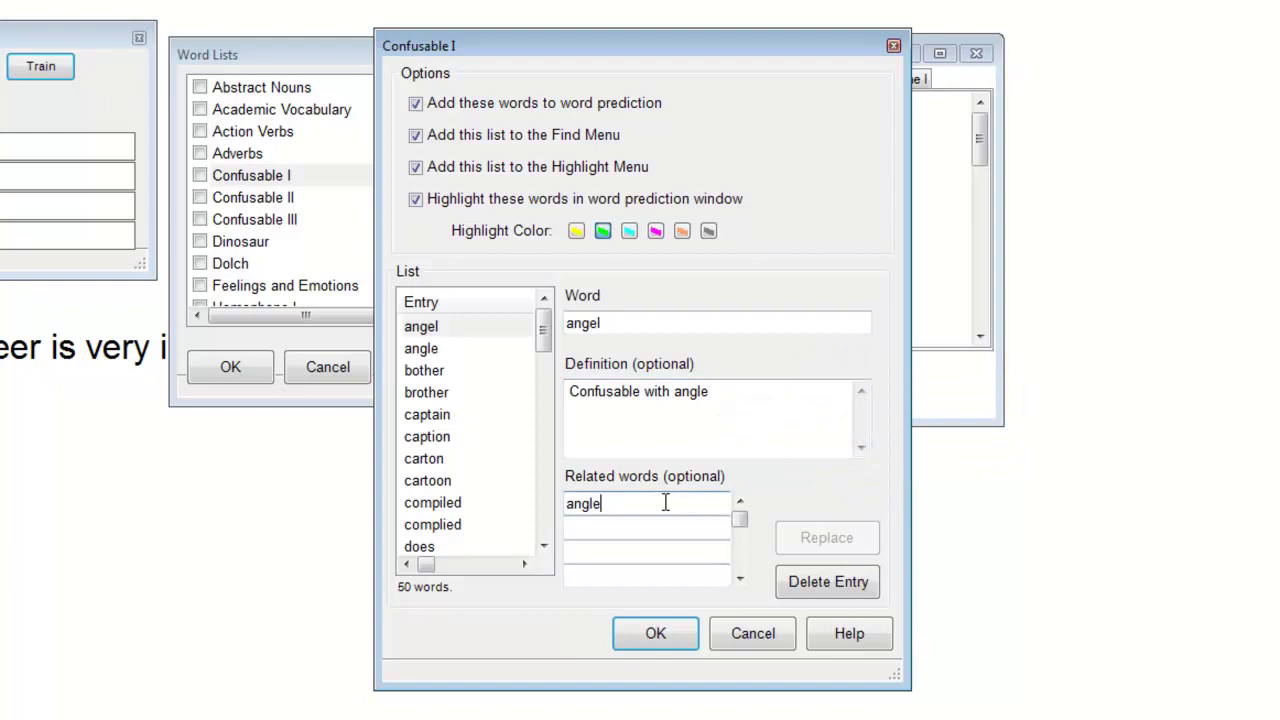
click(663, 549)
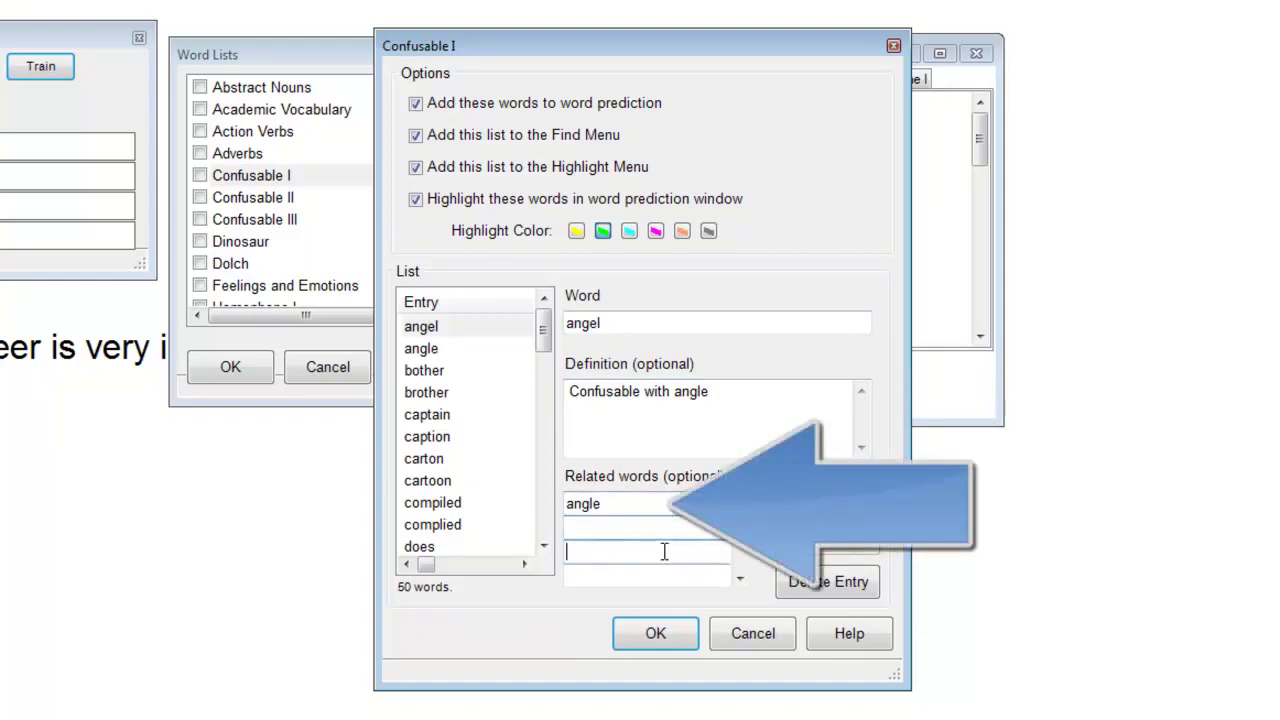
click(659, 575)
click(665, 505)
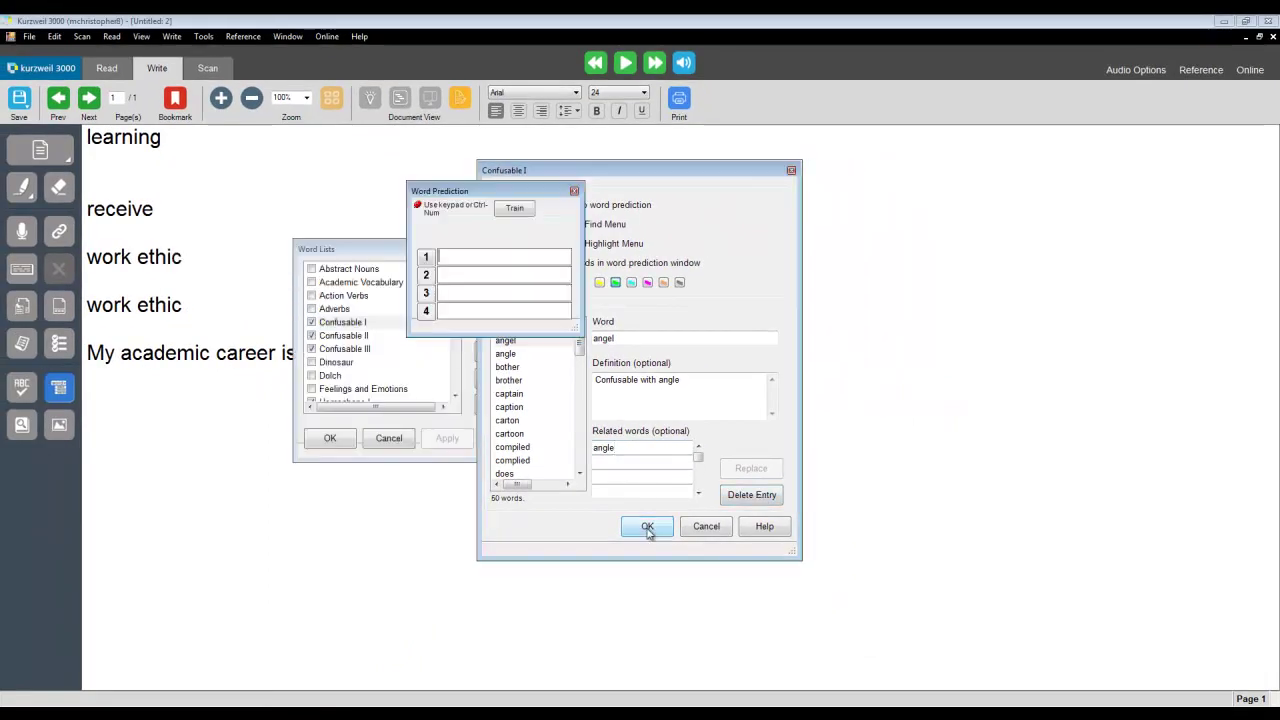
click(647, 527)
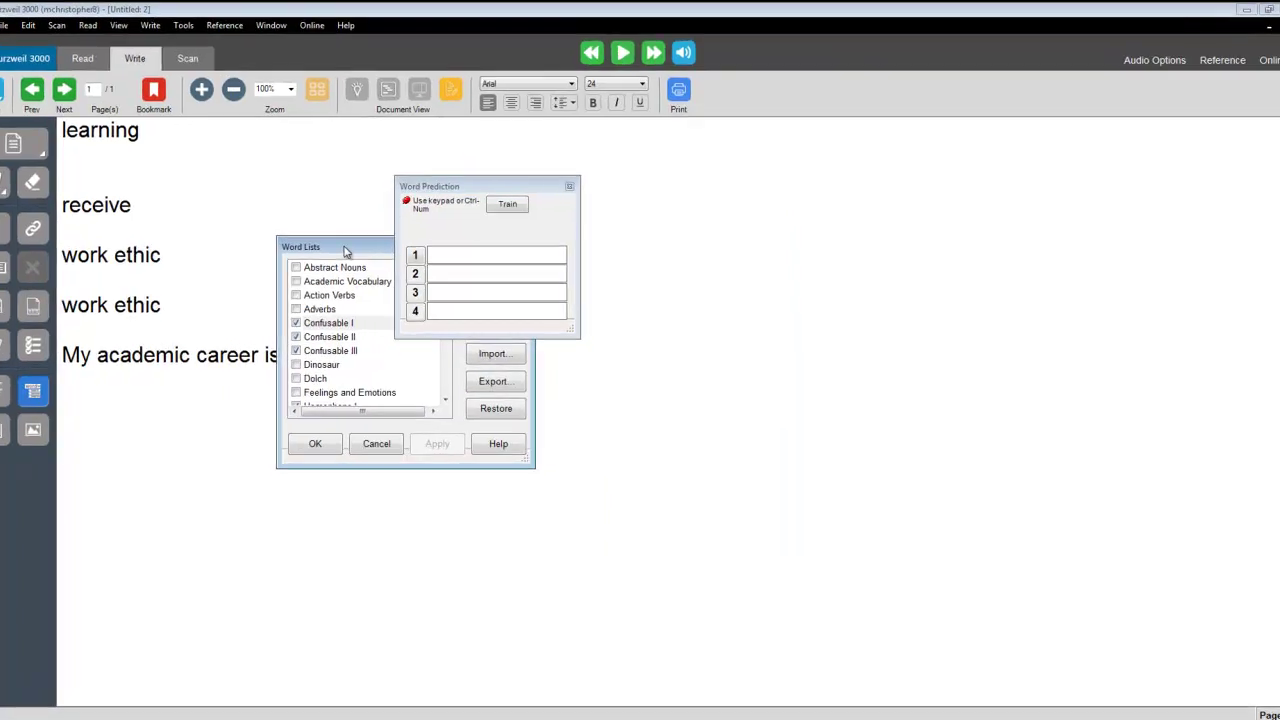
Step: Move the Word Lists window clear of Word Prediction, start a new word list and reposition its setup window
drag(345, 251, 677, 259)
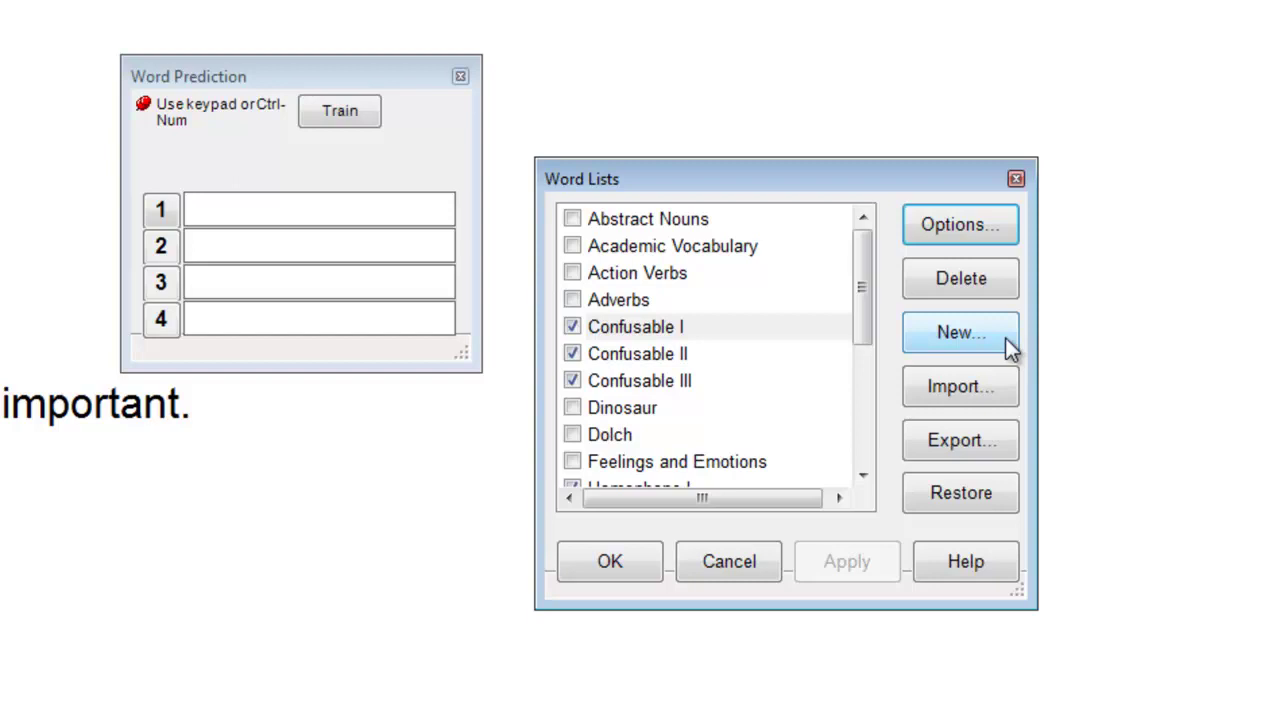
click(1005, 337)
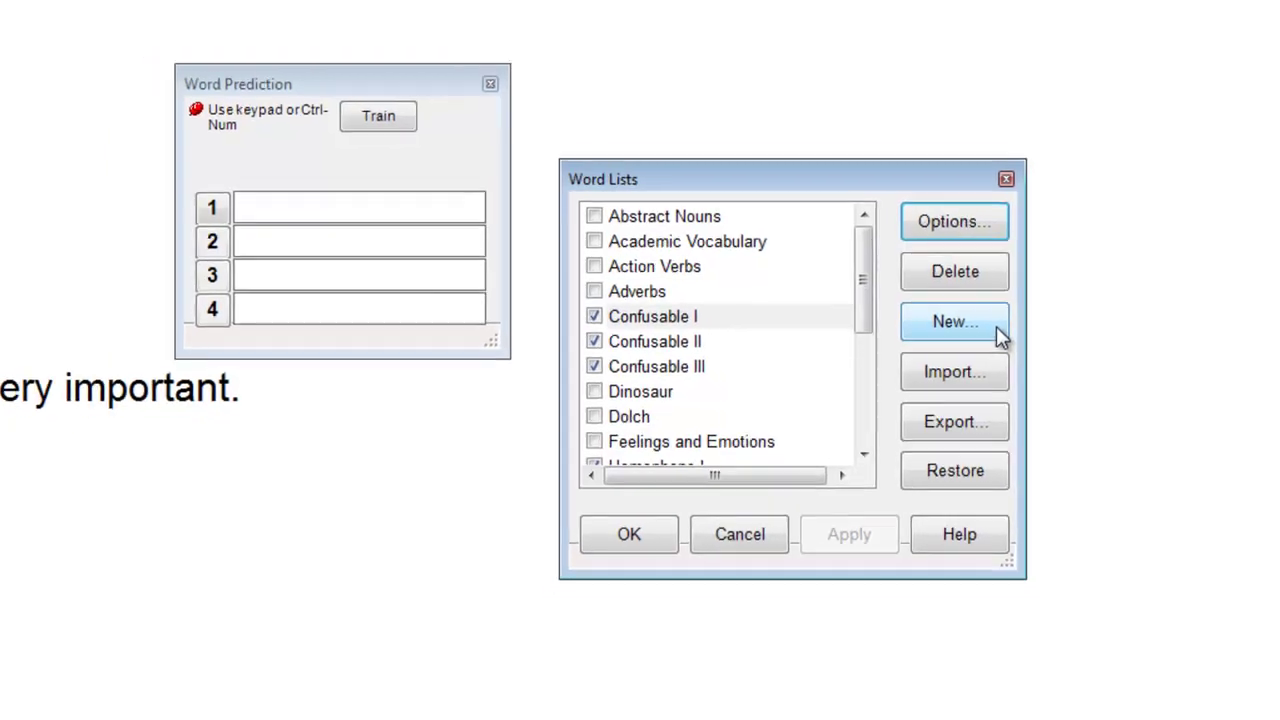
drag(662, 91, 1095, 76)
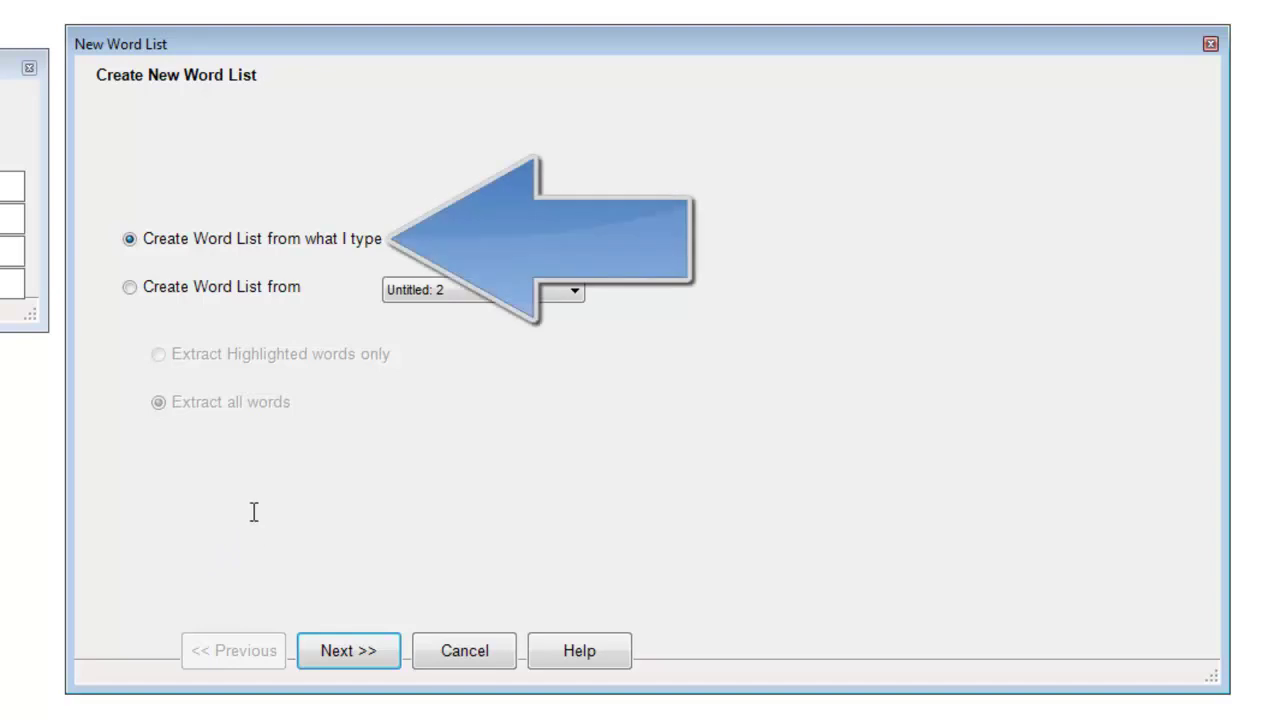
Step: Try creating the word list from the document Untitled: 2, with highlighted words only and with all words
click(280, 296)
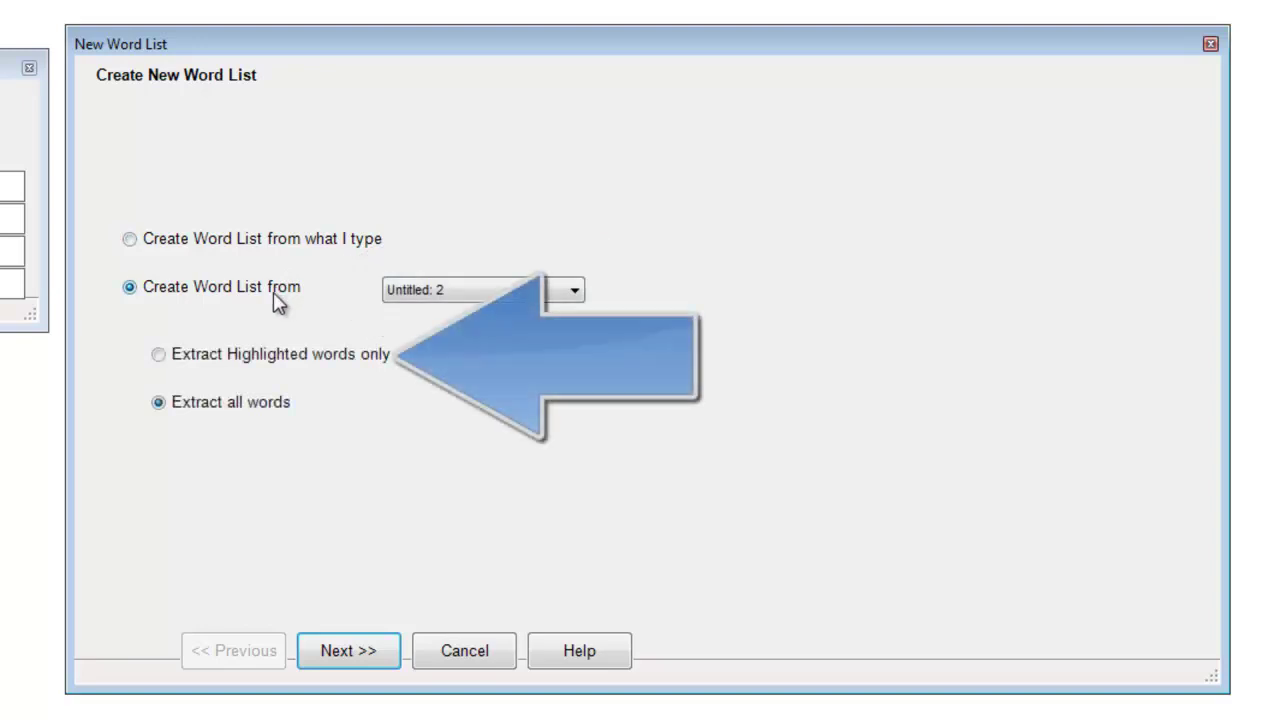
click(322, 366)
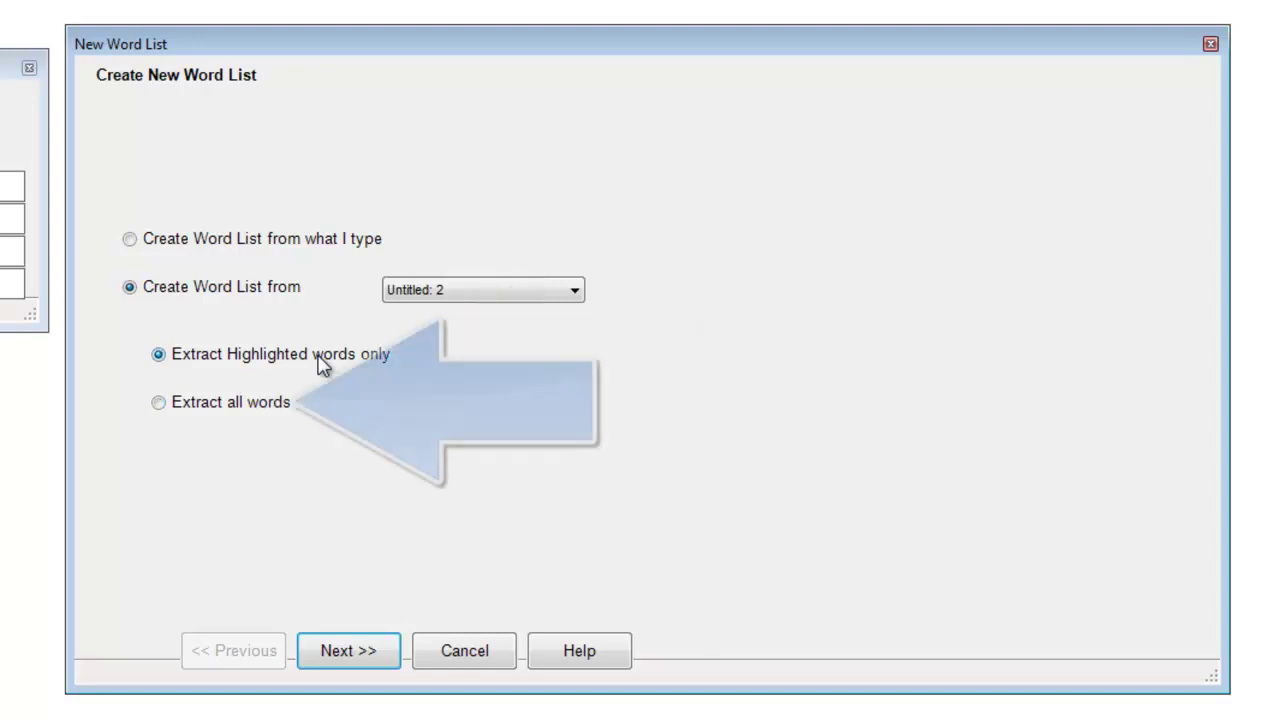
click(266, 412)
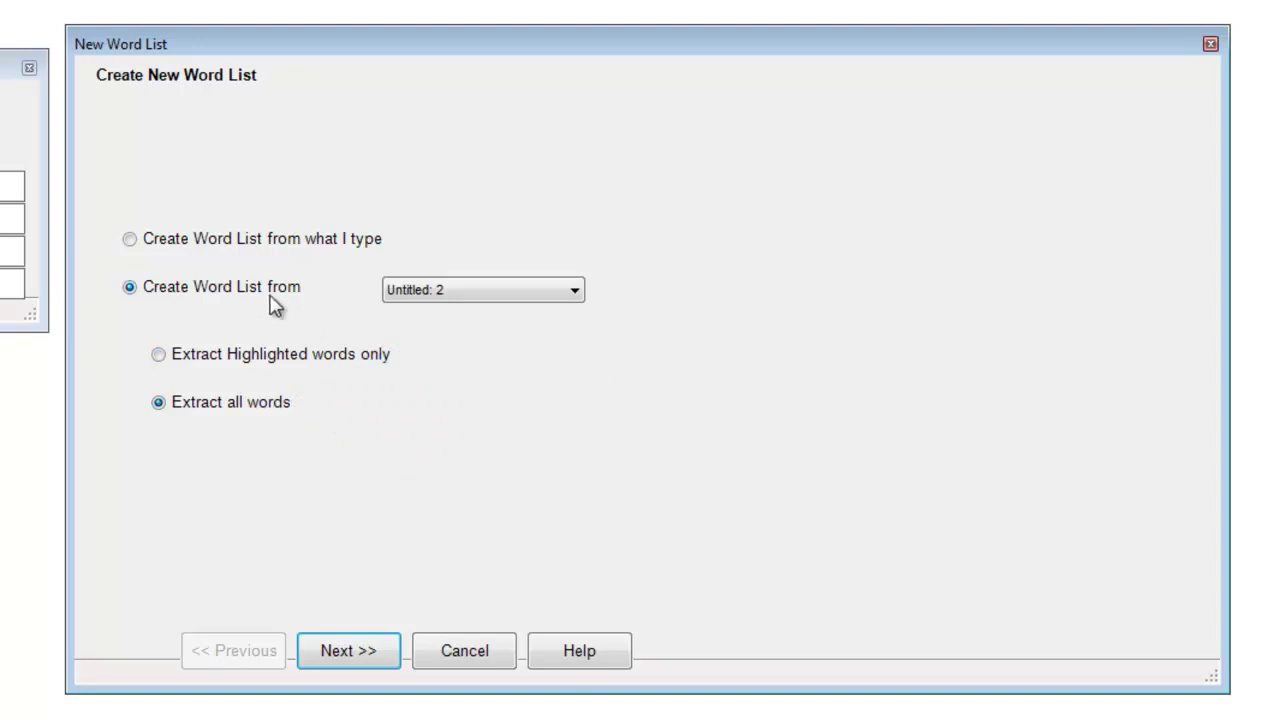
Step: Set the word list to be created from typed words and save it without entries as New Word List
click(281, 244)
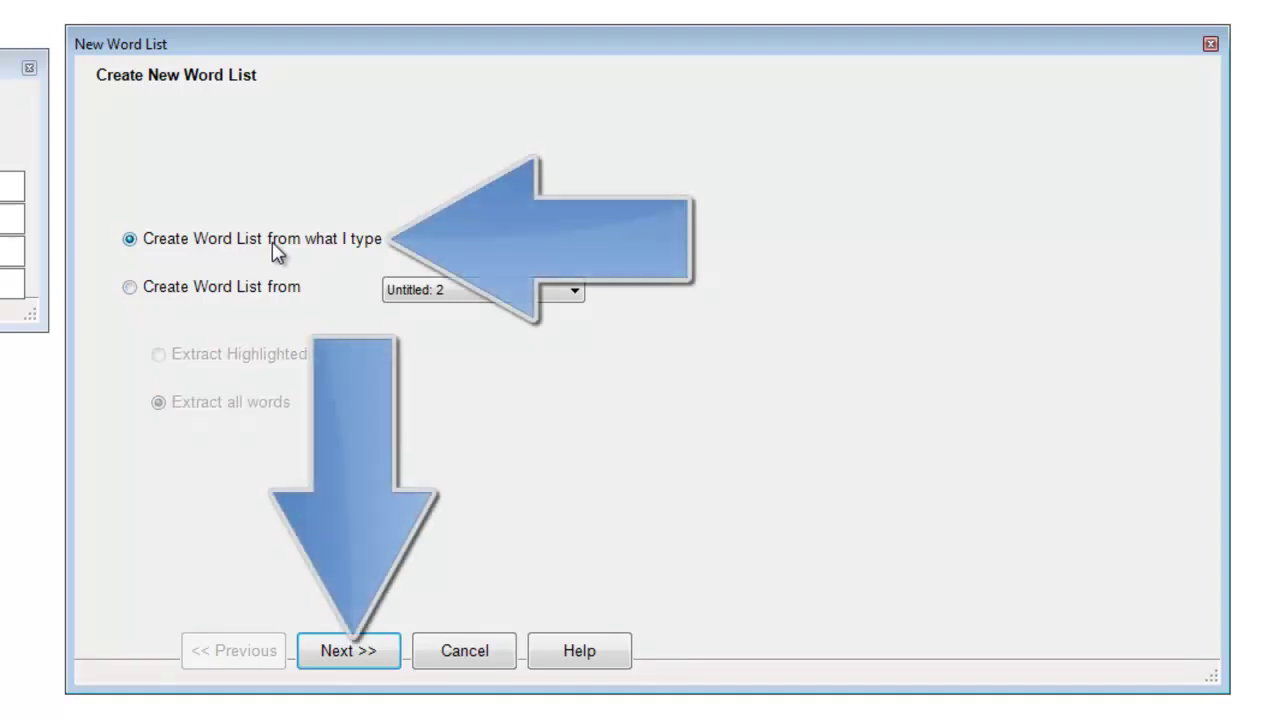
click(350, 658)
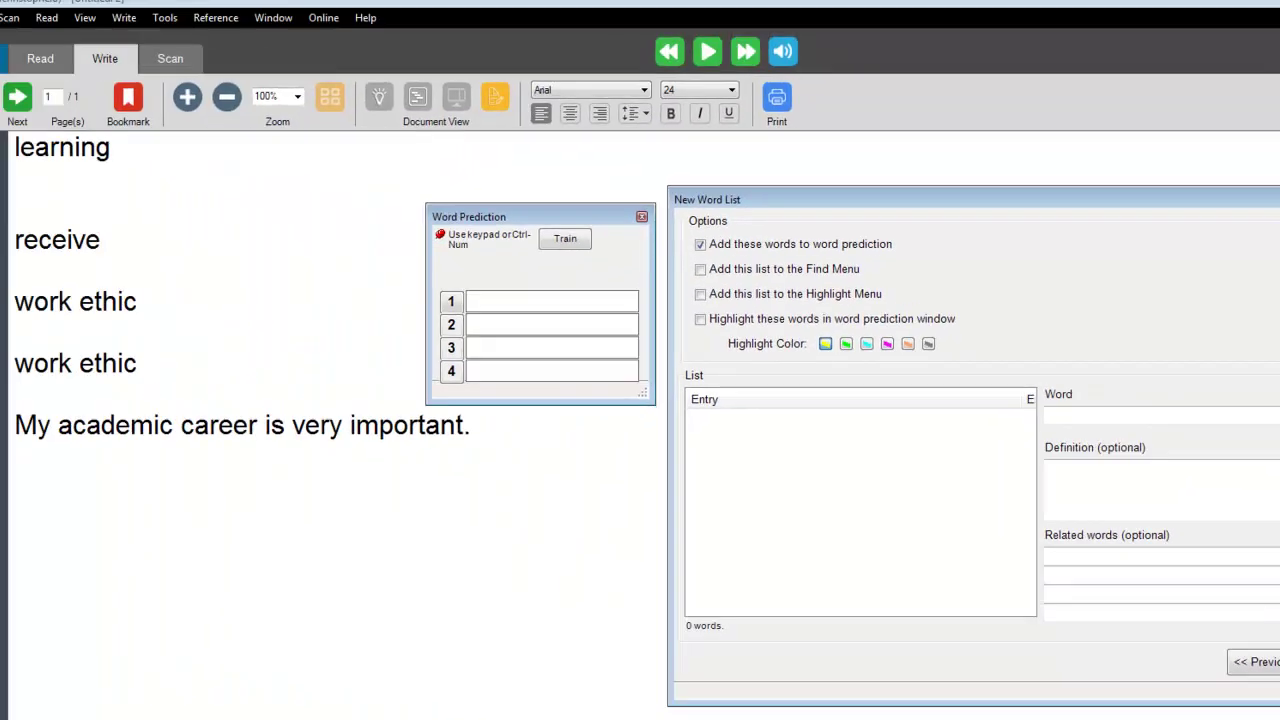
click(1028, 648)
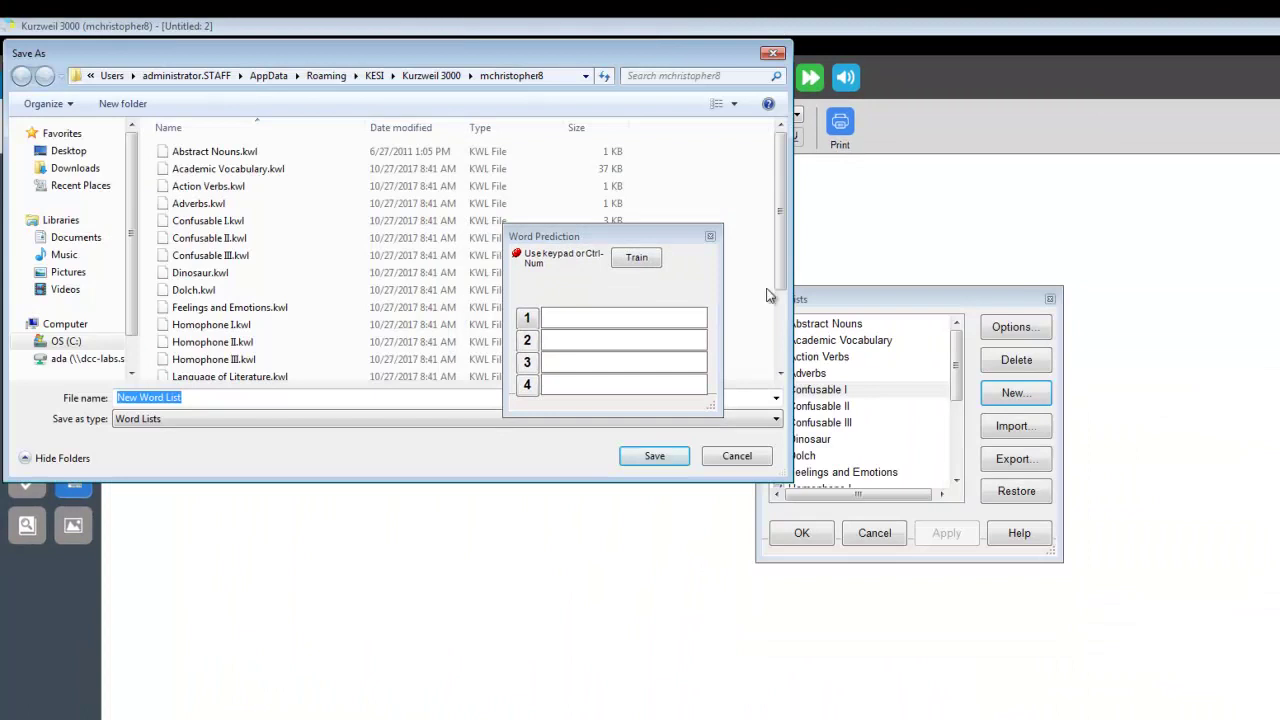
drag(470, 50, 1219, 231)
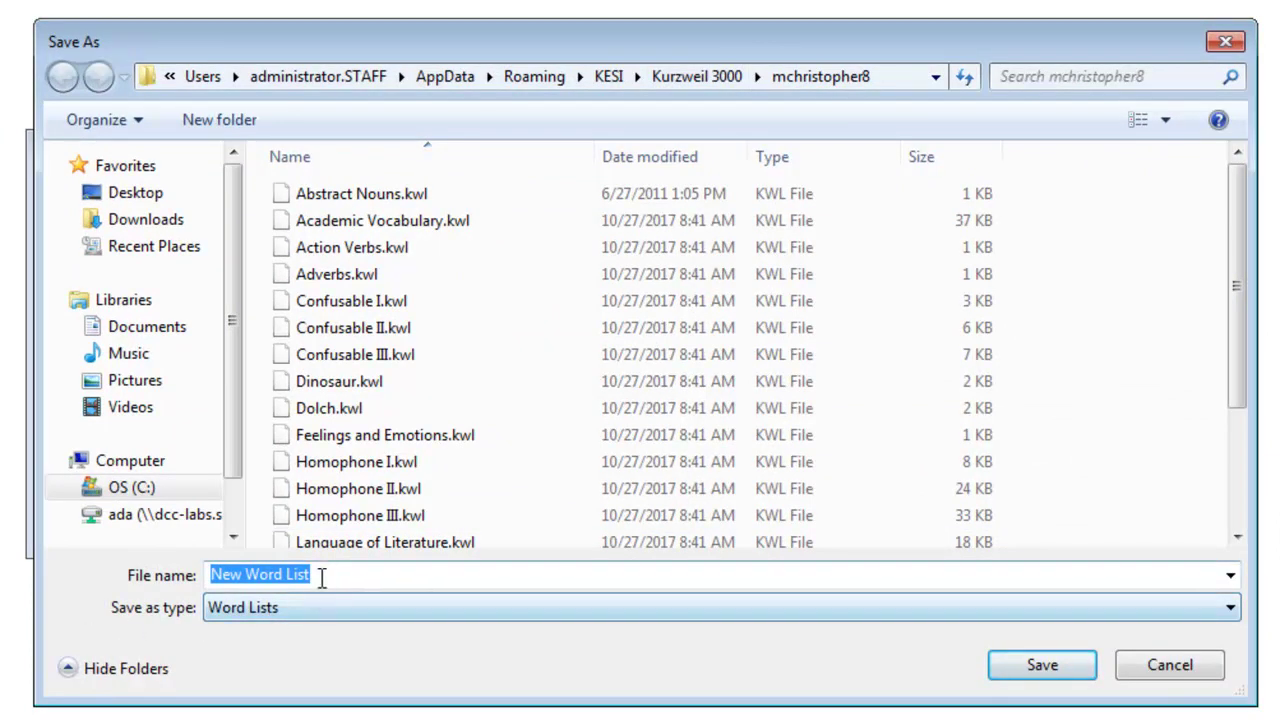
click(337, 574)
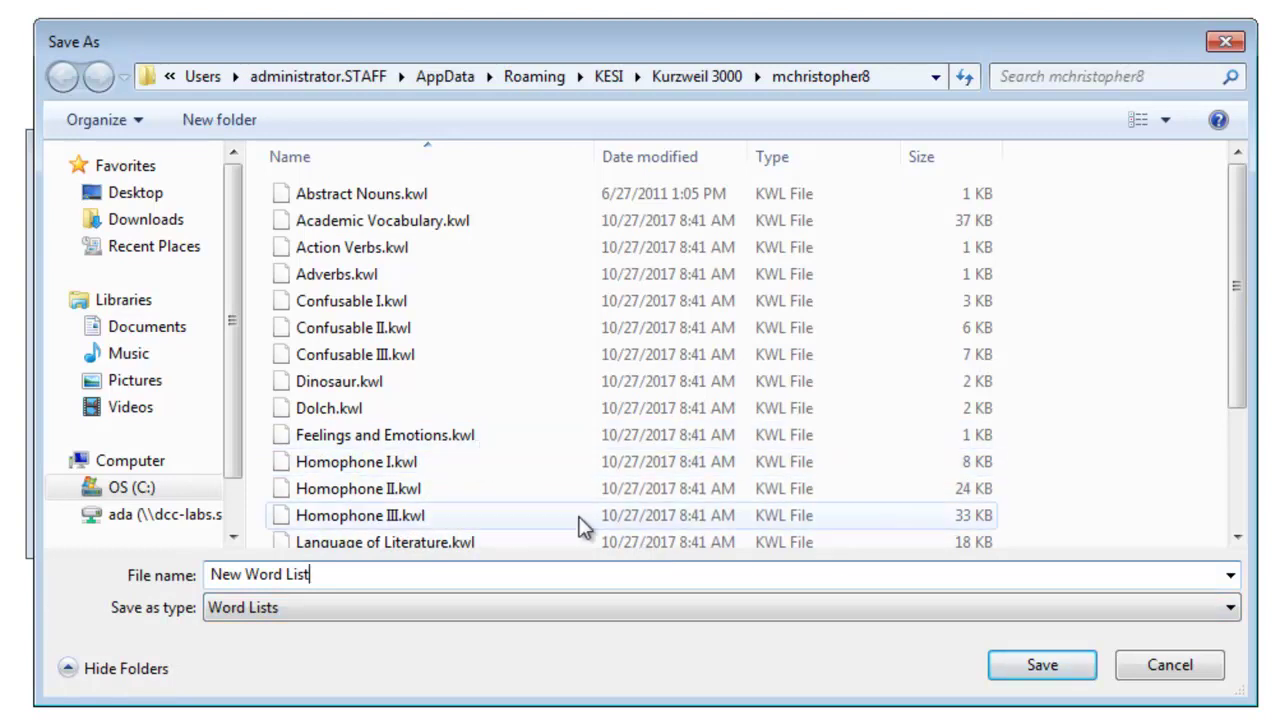
click(1030, 670)
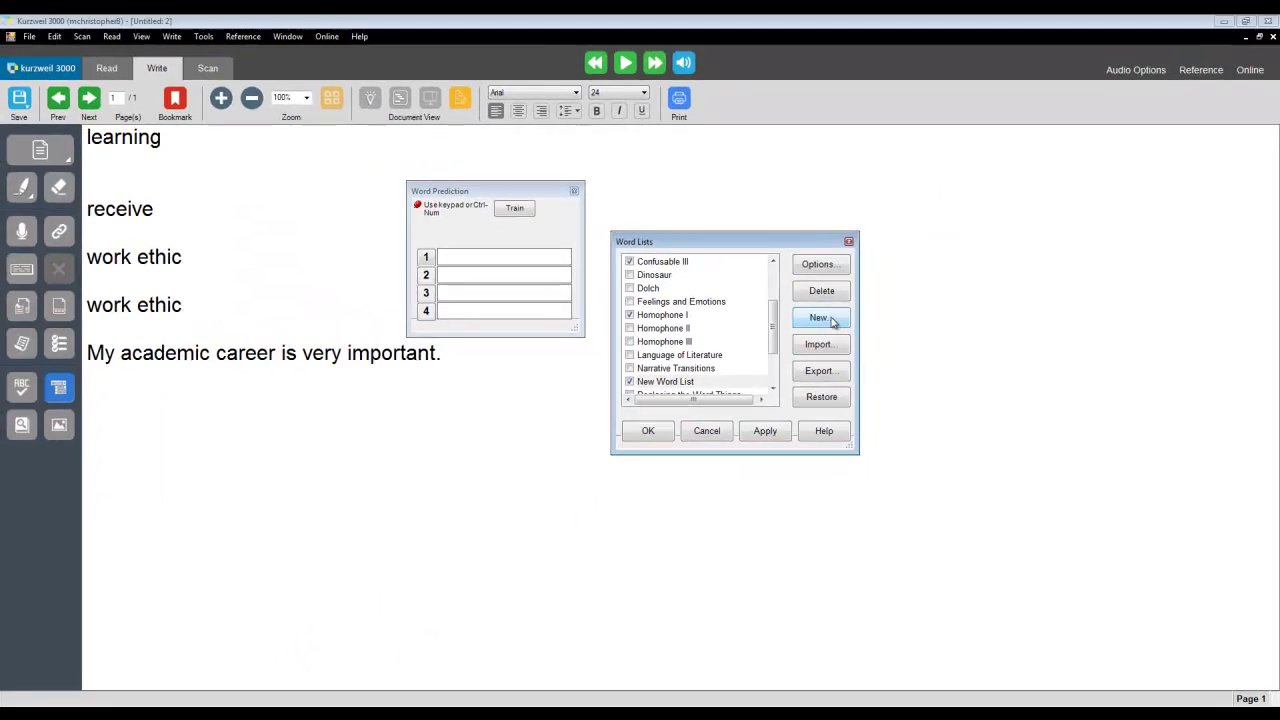
Step: Start another new word list and set the open "Kurzweil Video 8" document as its source
click(900, 298)
drag(640, 190, 904, 200)
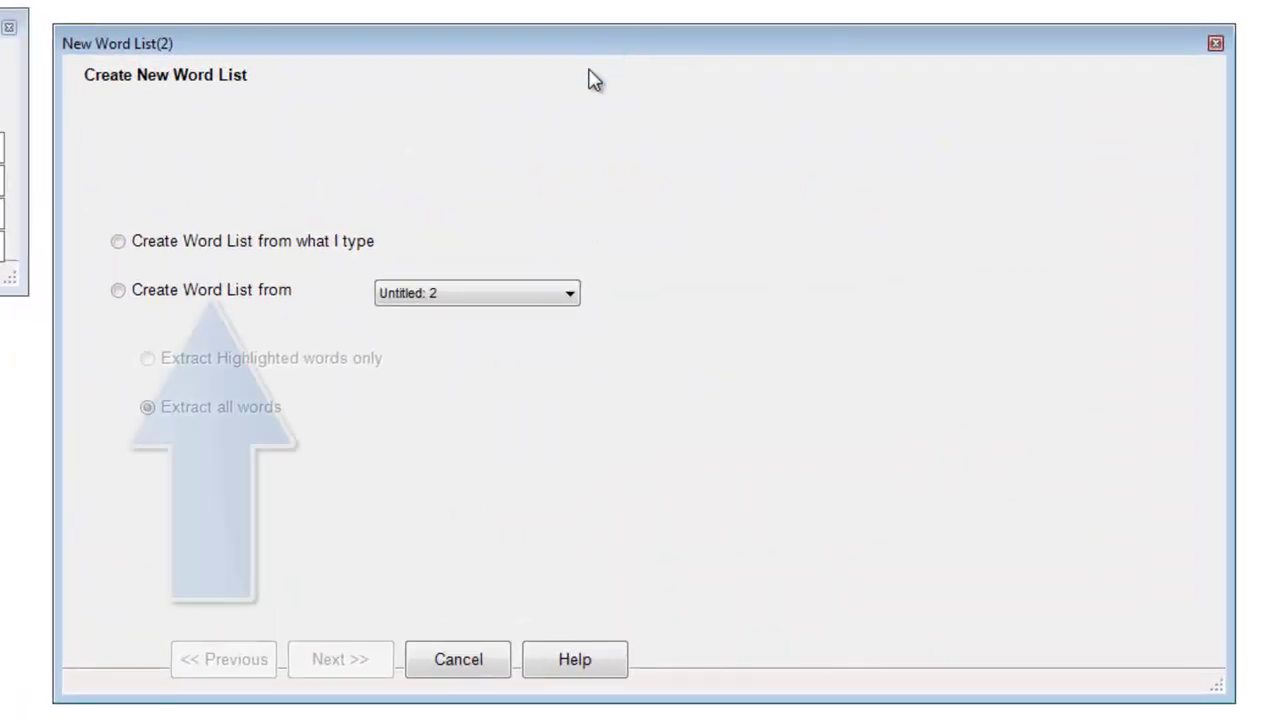
click(262, 297)
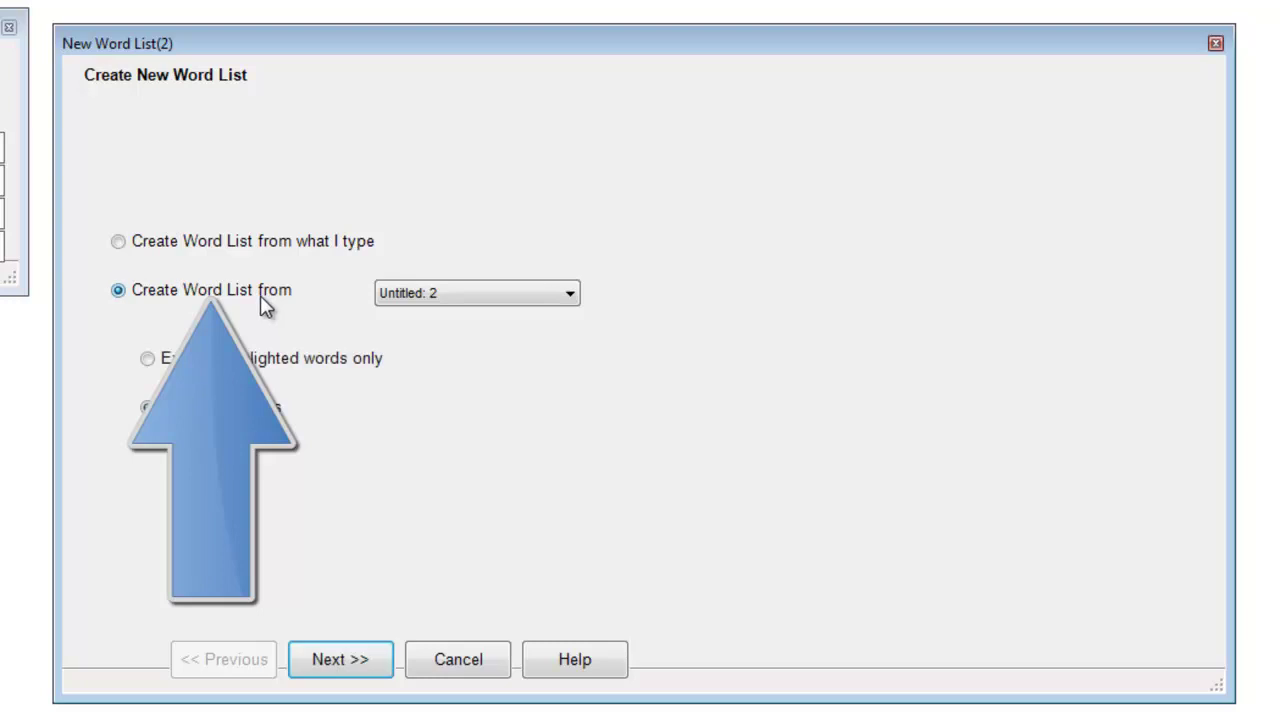
click(570, 294)
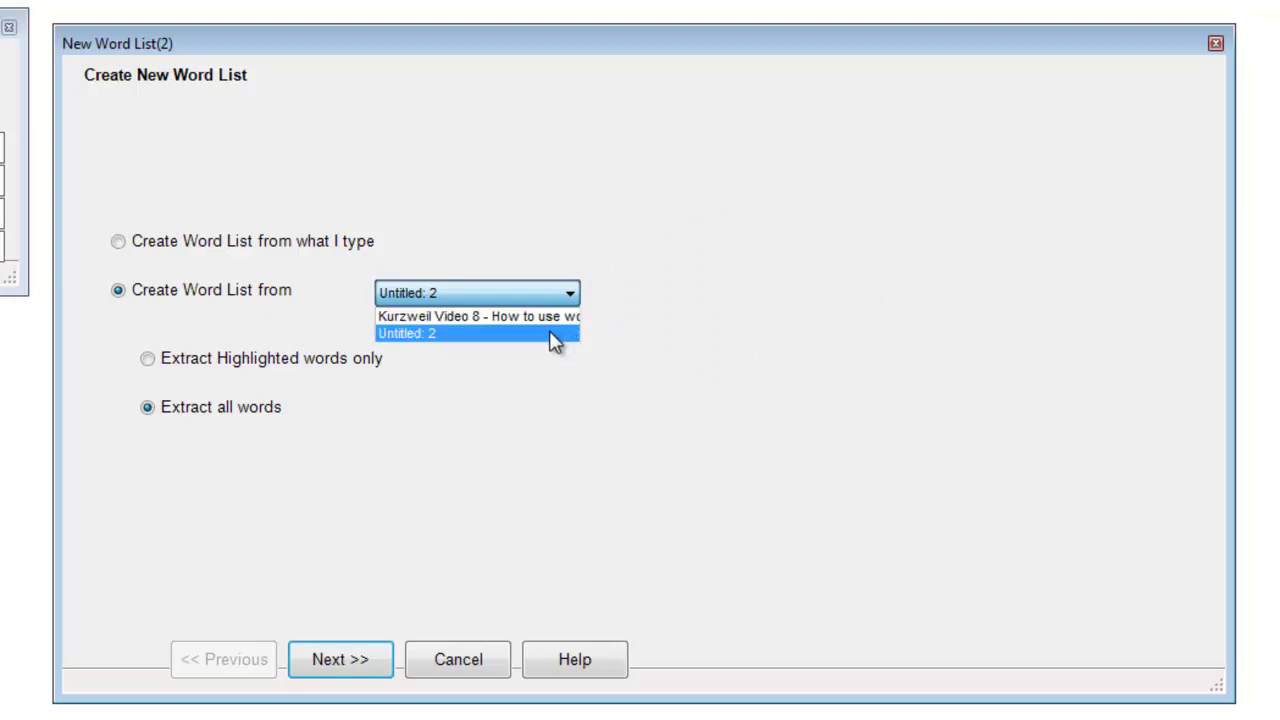
click(555, 317)
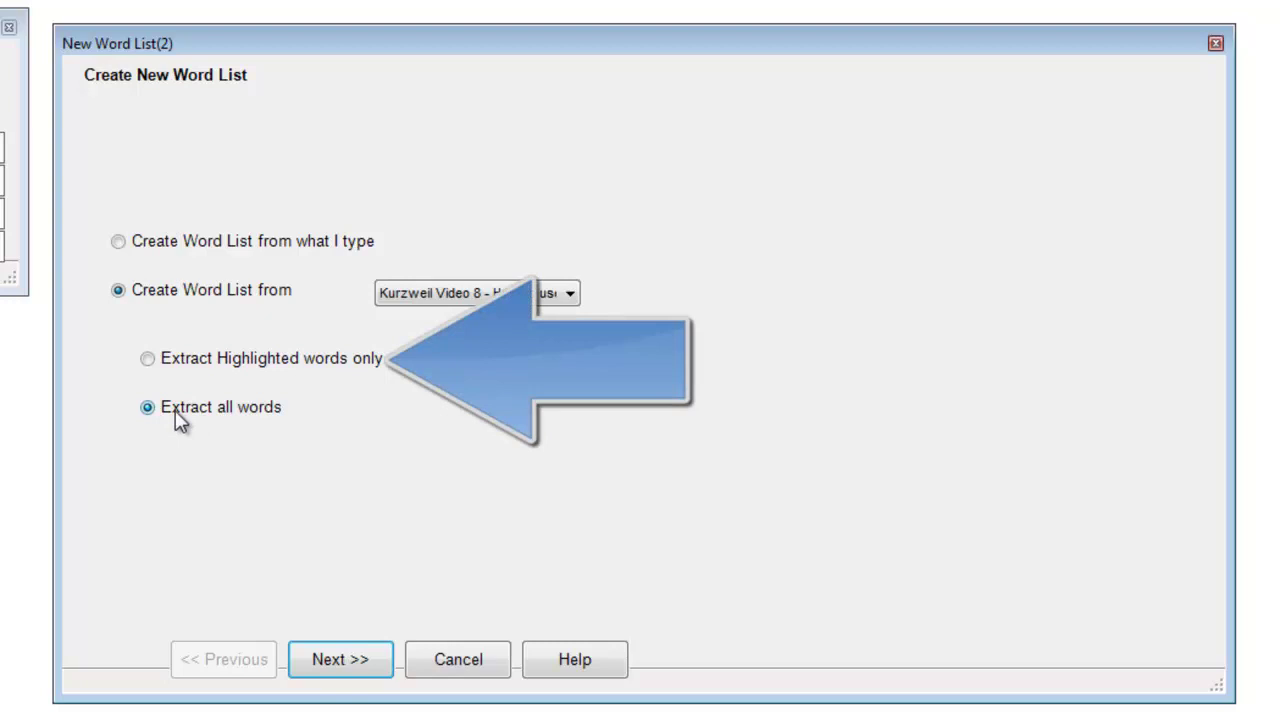
Step: Choose to extract all words from the source document and review the extracted word list
click(195, 369)
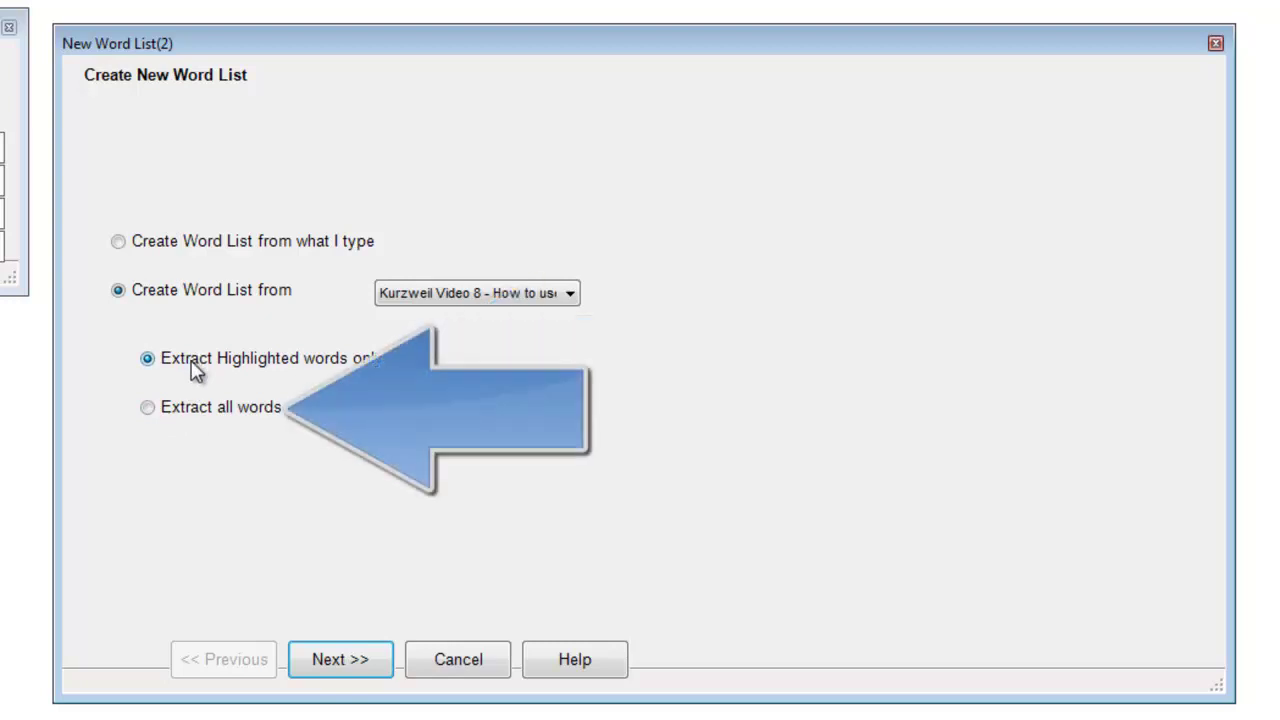
click(199, 416)
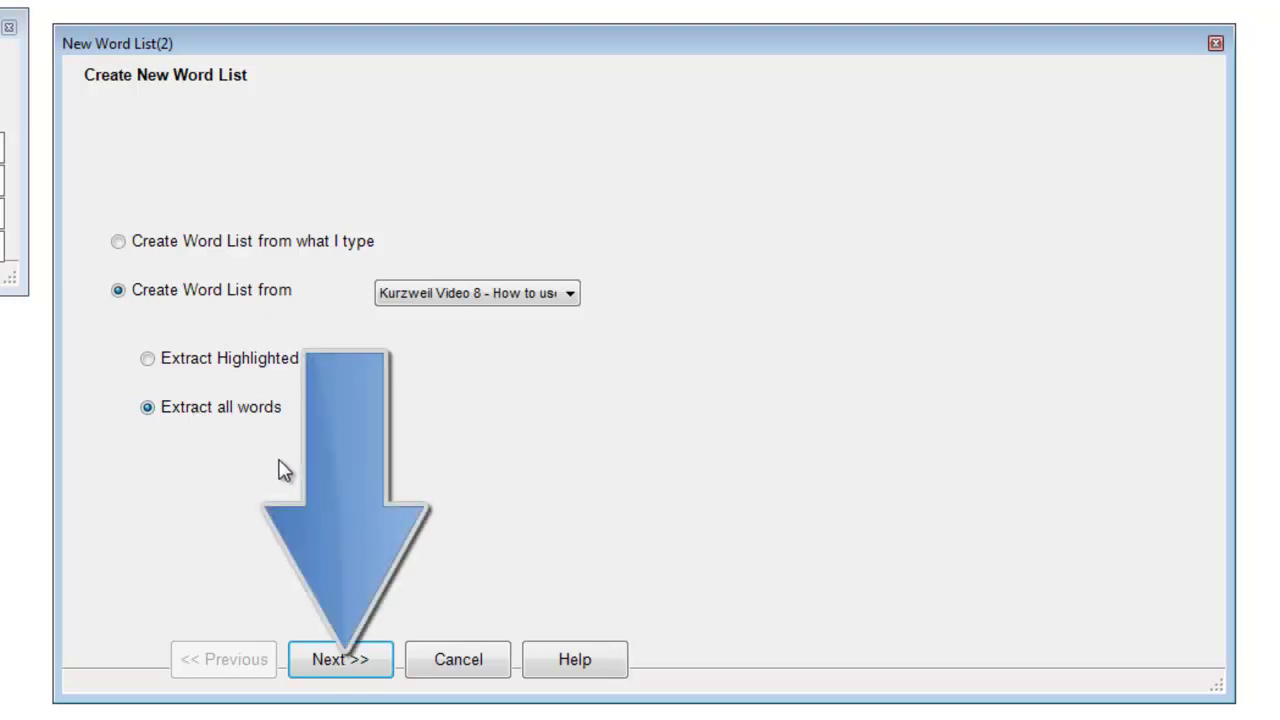
click(352, 663)
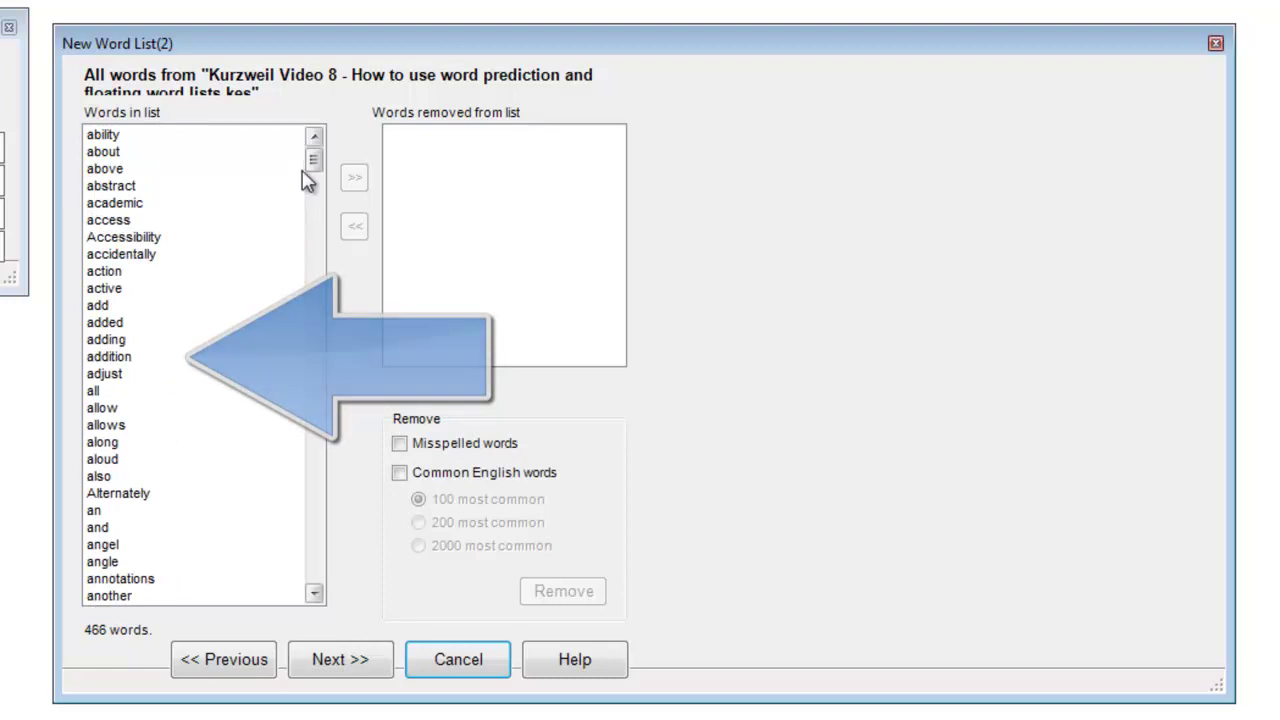
mouse_move(314, 162)
mouse_down()
mouse_move(317, 586)
mouse_move(297, 346)
mouse_move(320, 160)
mouse_up()
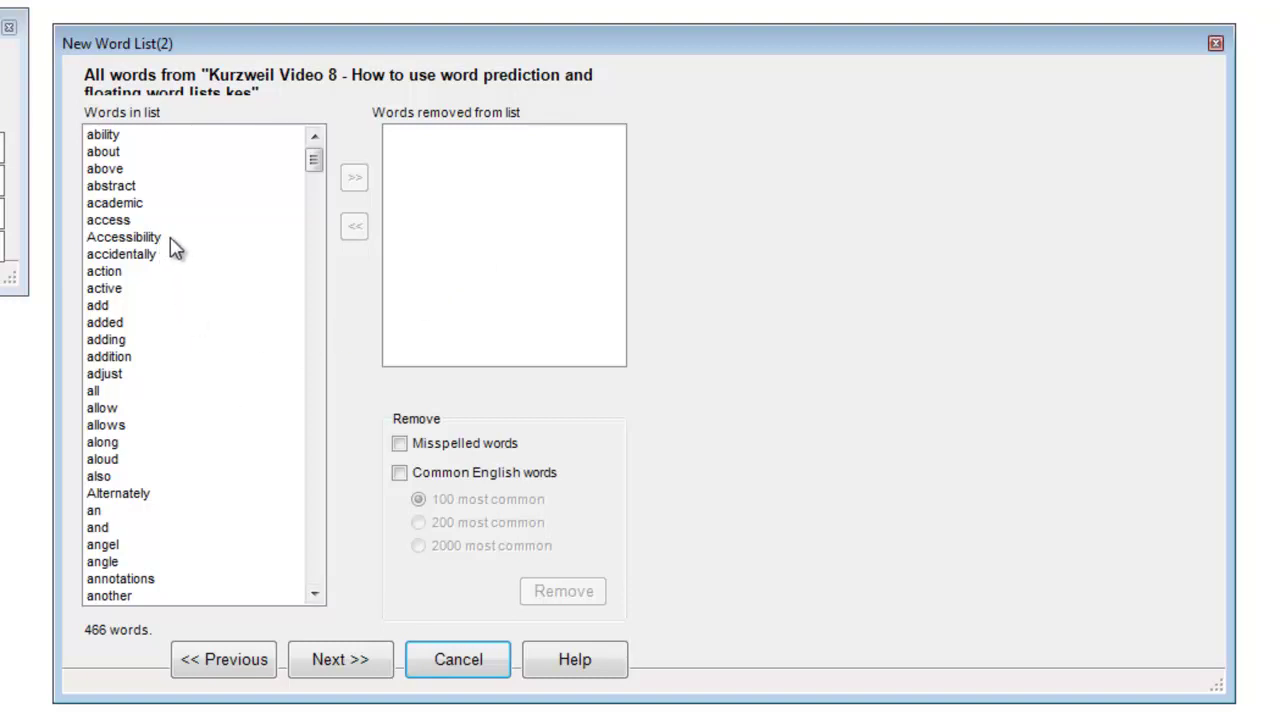
Step: Move the words abstract, addition and also out of the new word list into the removed words
click(145, 188)
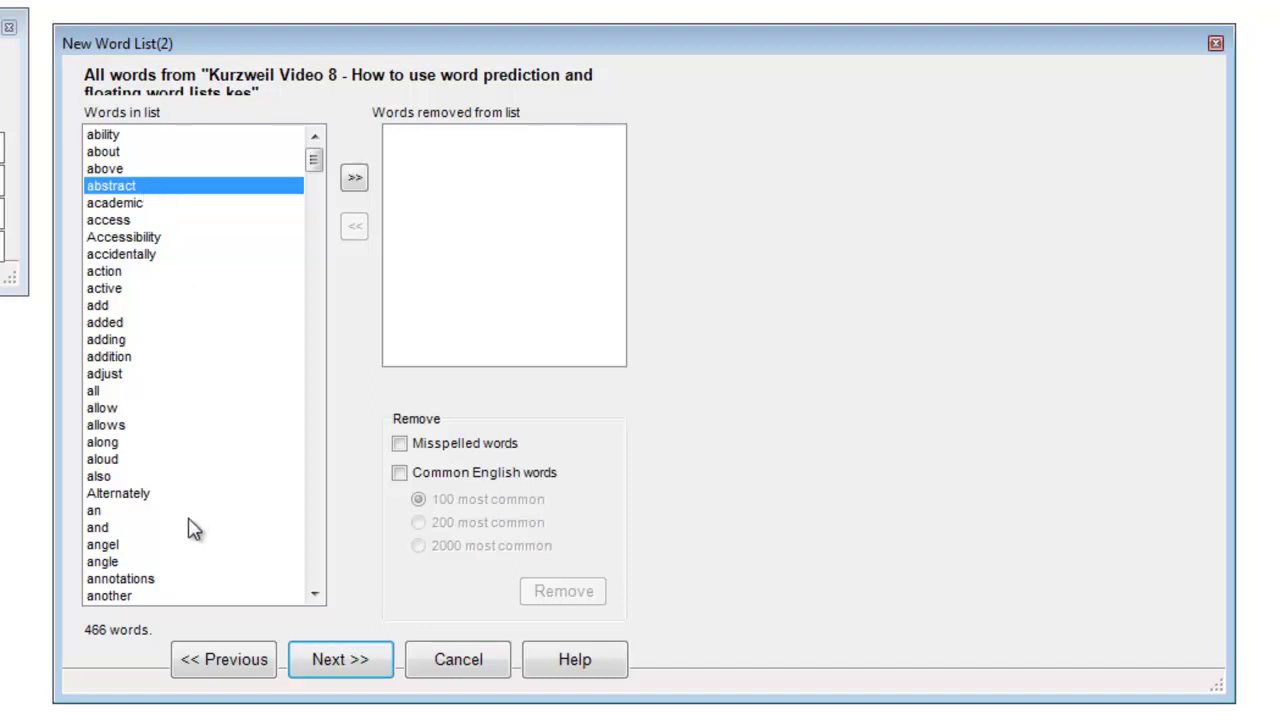
ctrl+click(126, 474)
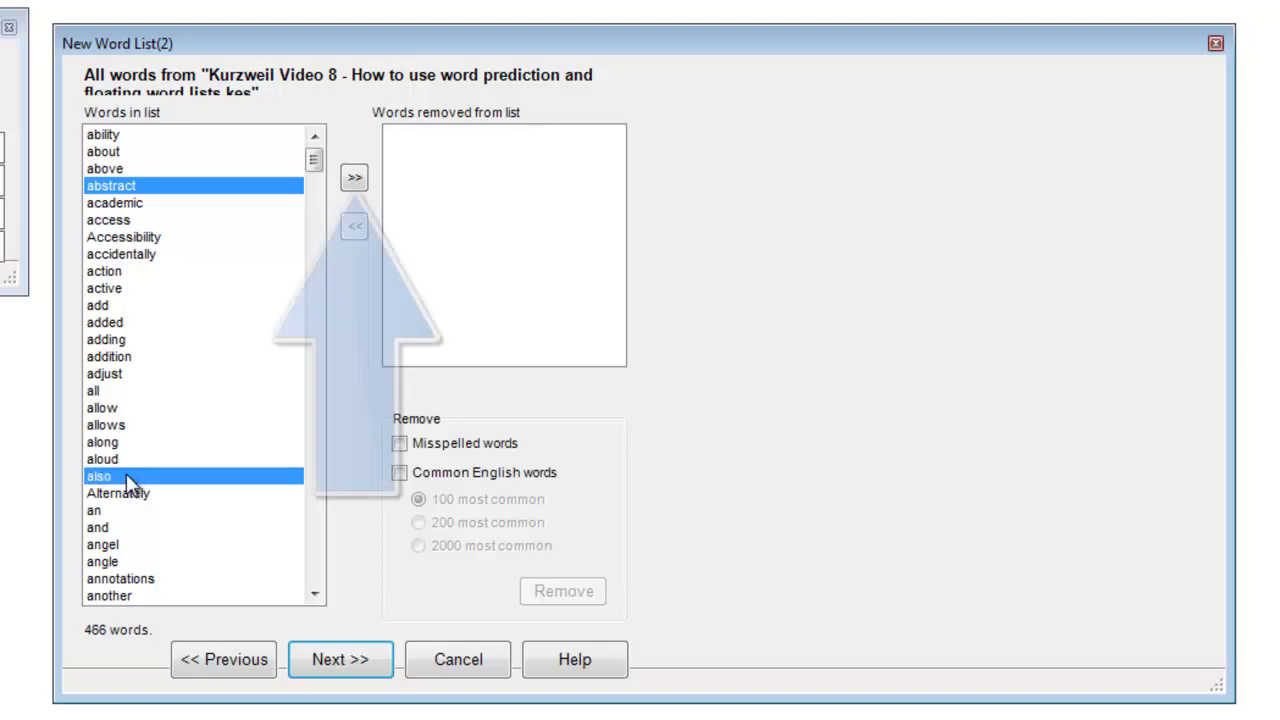
ctrl+click(138, 358)
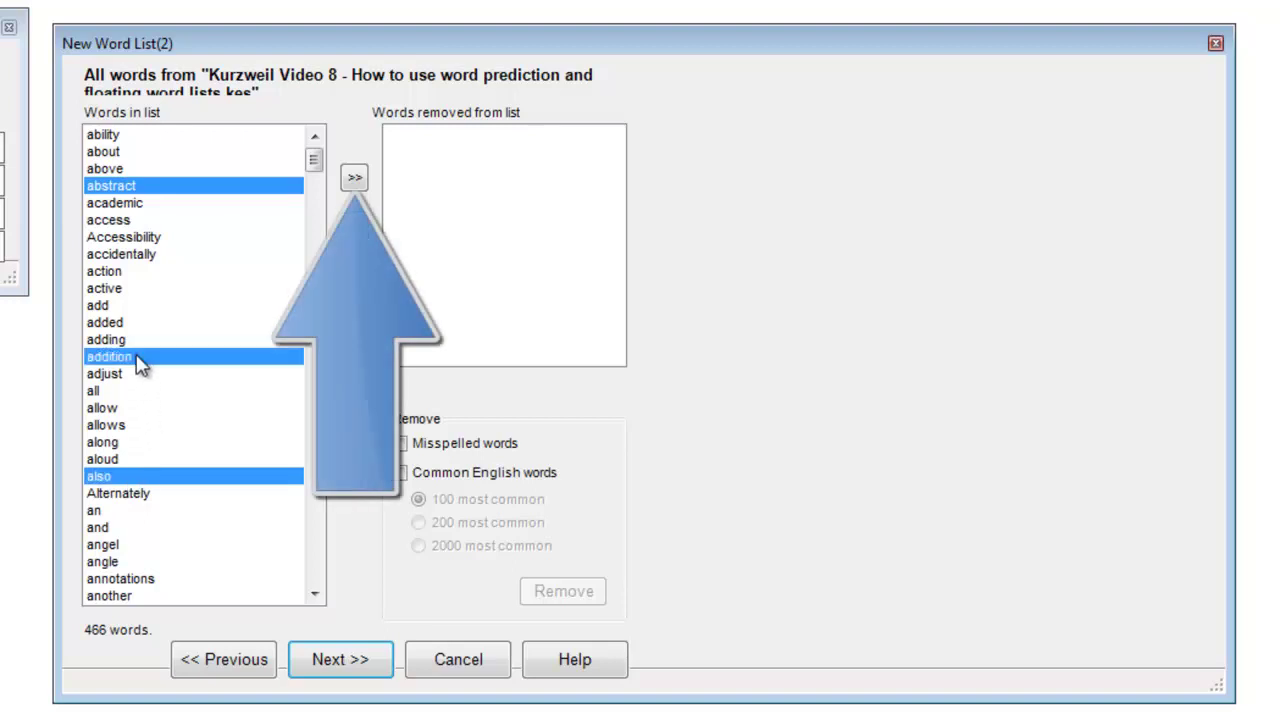
click(357, 180)
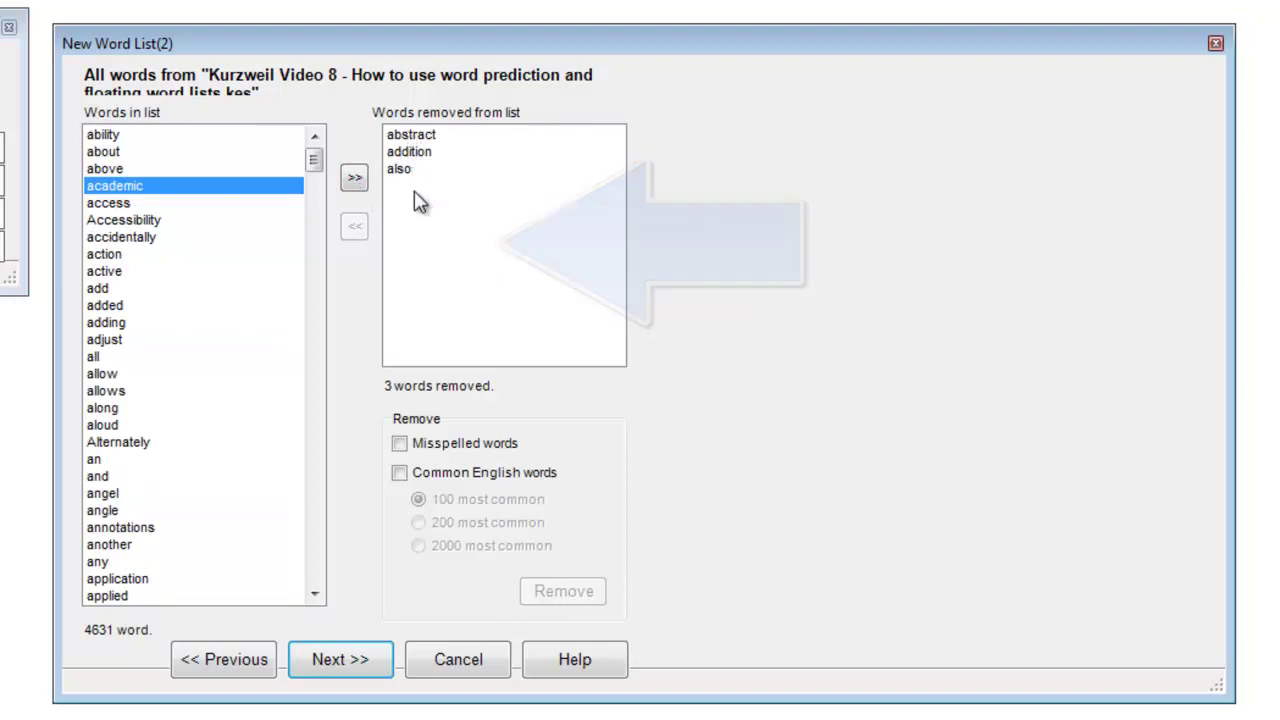
Step: Remove misspelled words and the 200 most common English words from the new word list
click(400, 444)
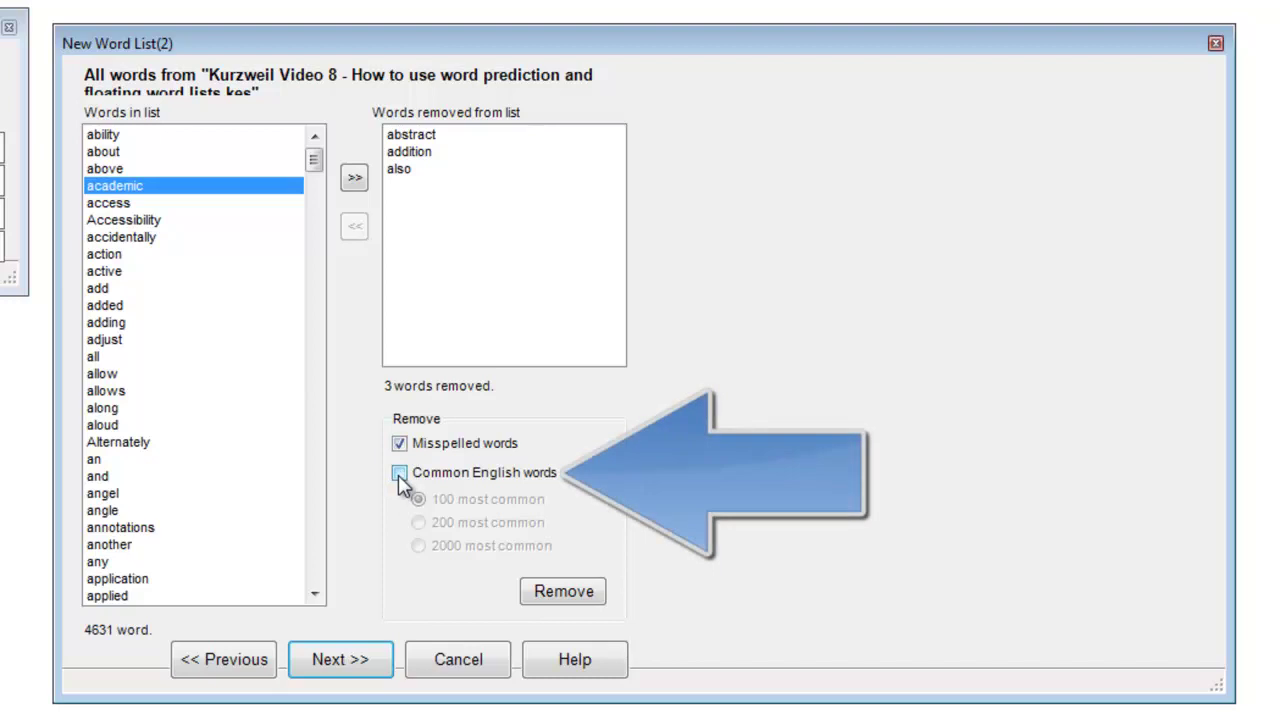
click(400, 473)
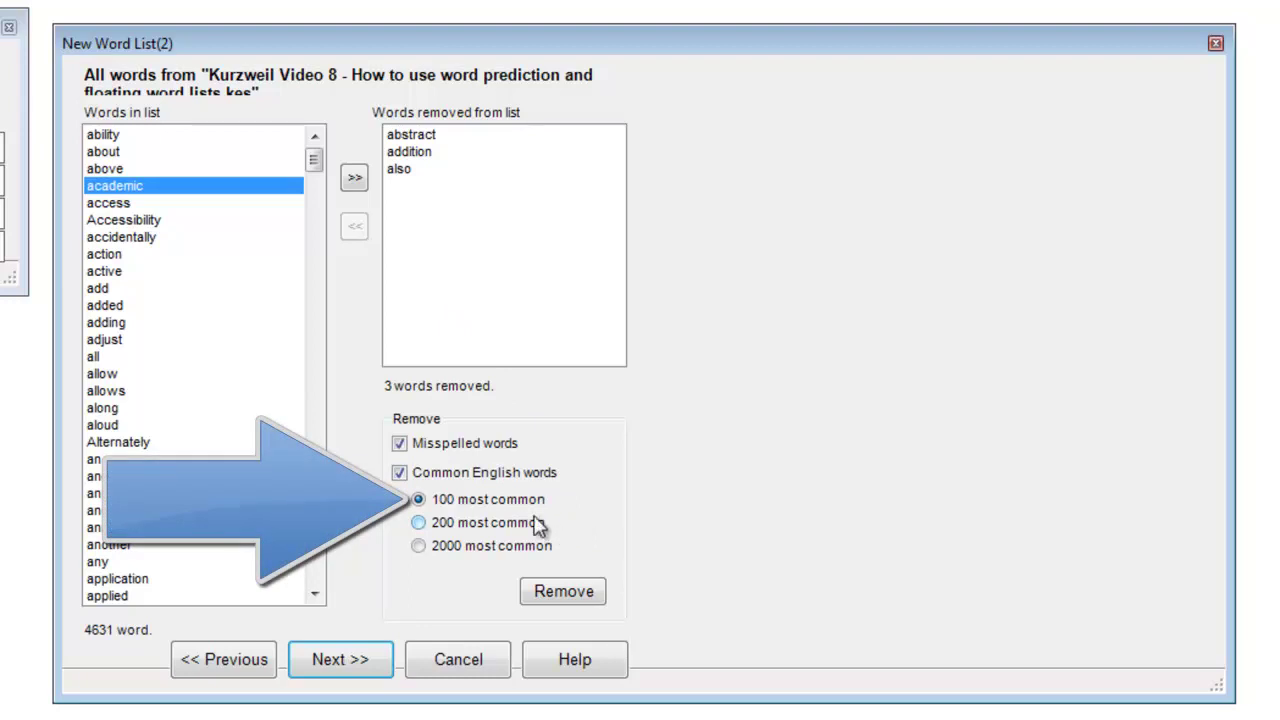
click(419, 521)
click(419, 545)
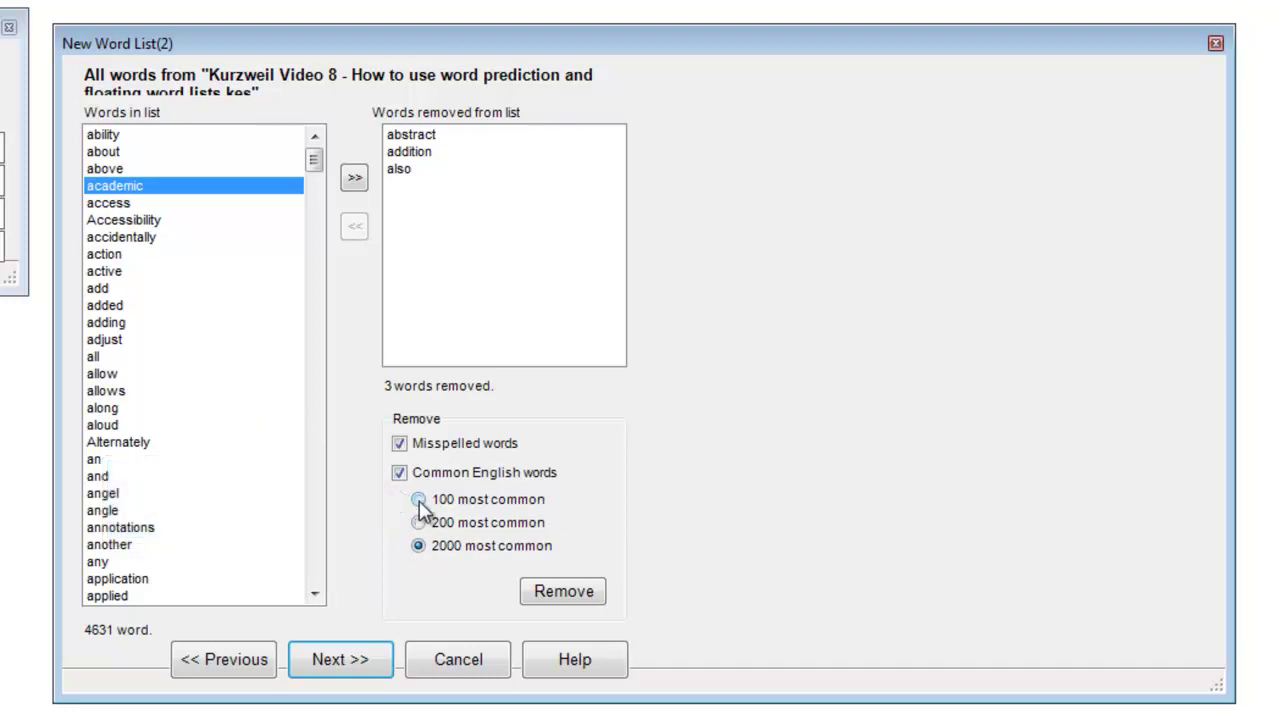
click(419, 500)
click(418, 522)
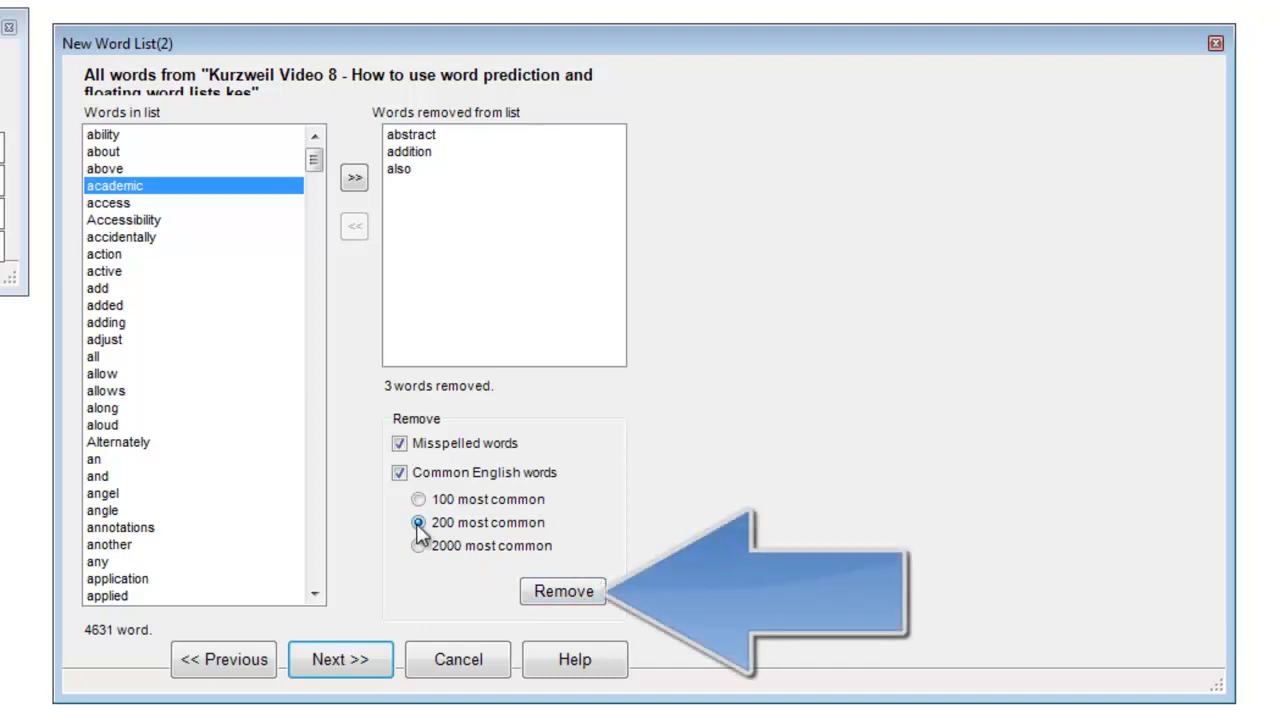
click(563, 592)
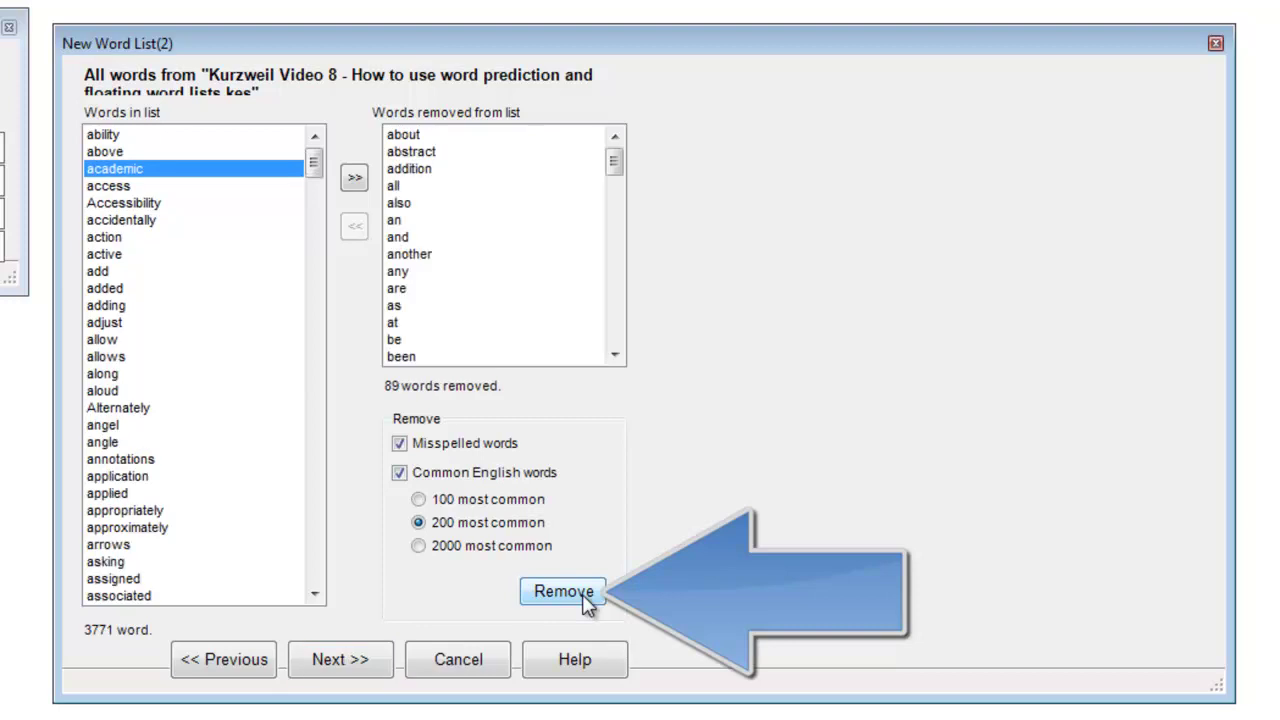
mouse_move(615, 165)
mouse_down()
mouse_move(615, 350)
mouse_move(609, 229)
mouse_move(624, 152)
mouse_up()
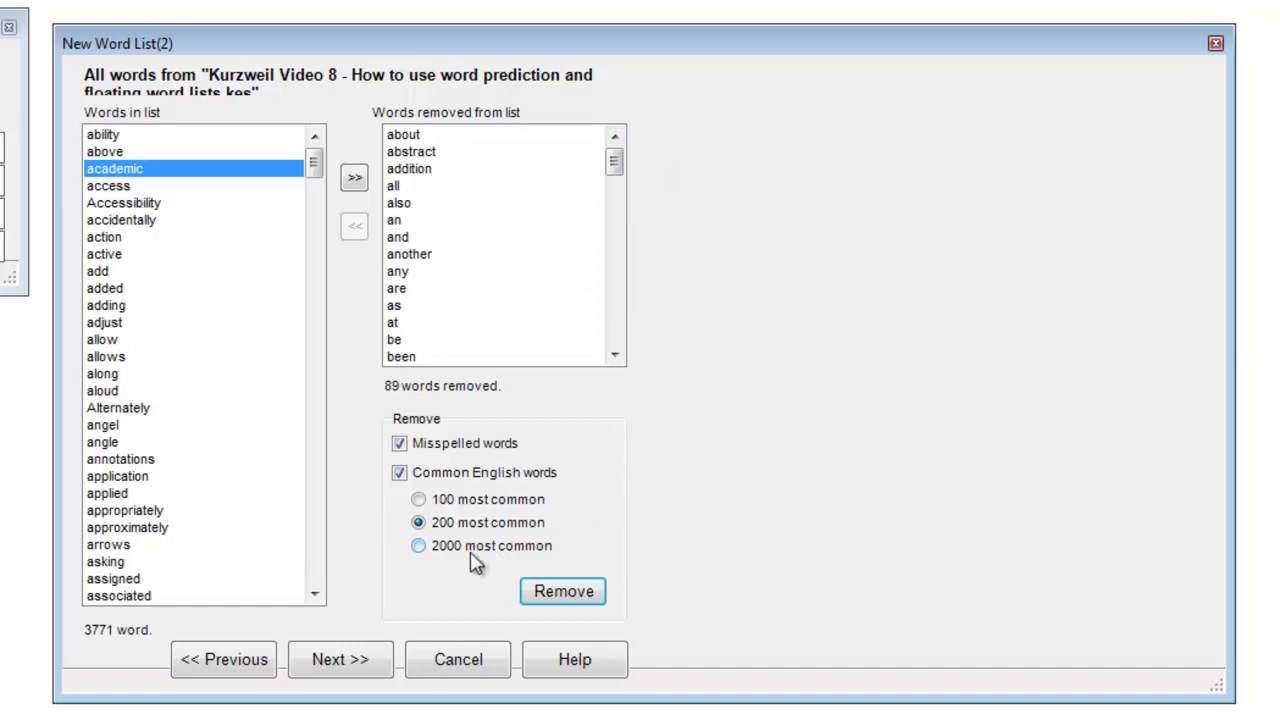
Step: Extend the removal to the 2000 most common English words and check the removed words to the end
click(437, 545)
click(549, 594)
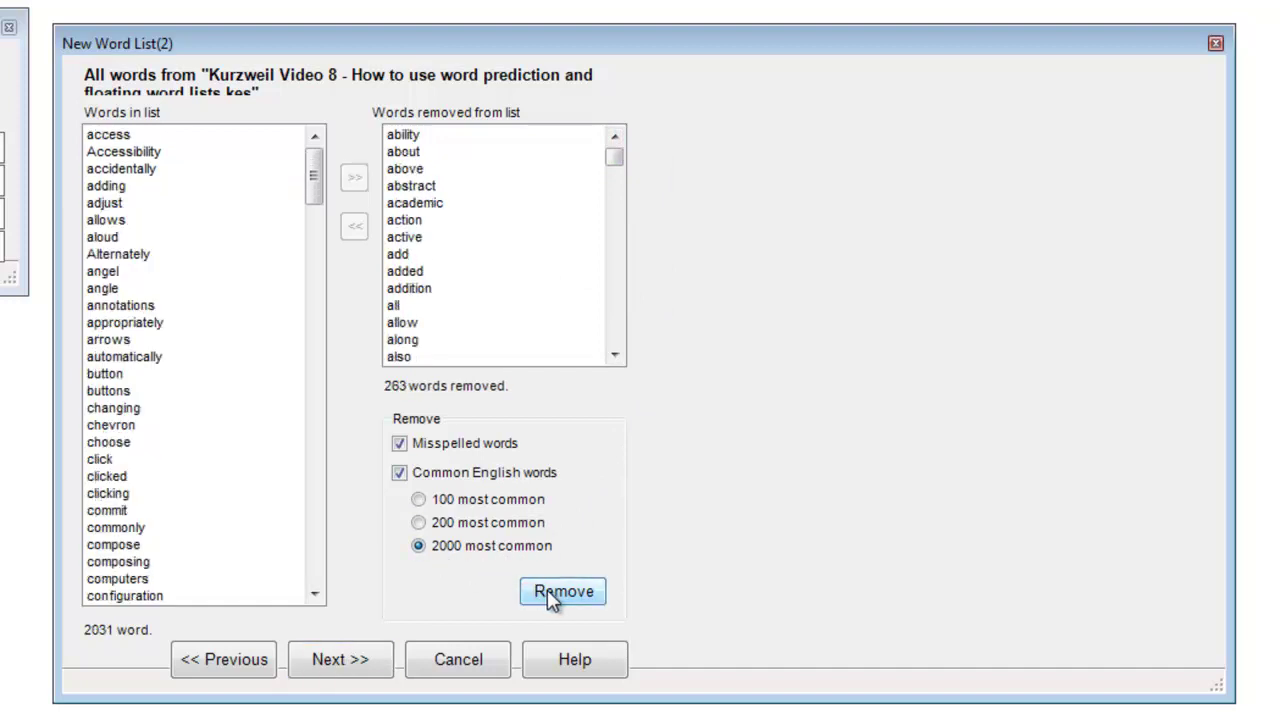
drag(614, 152, 614, 343)
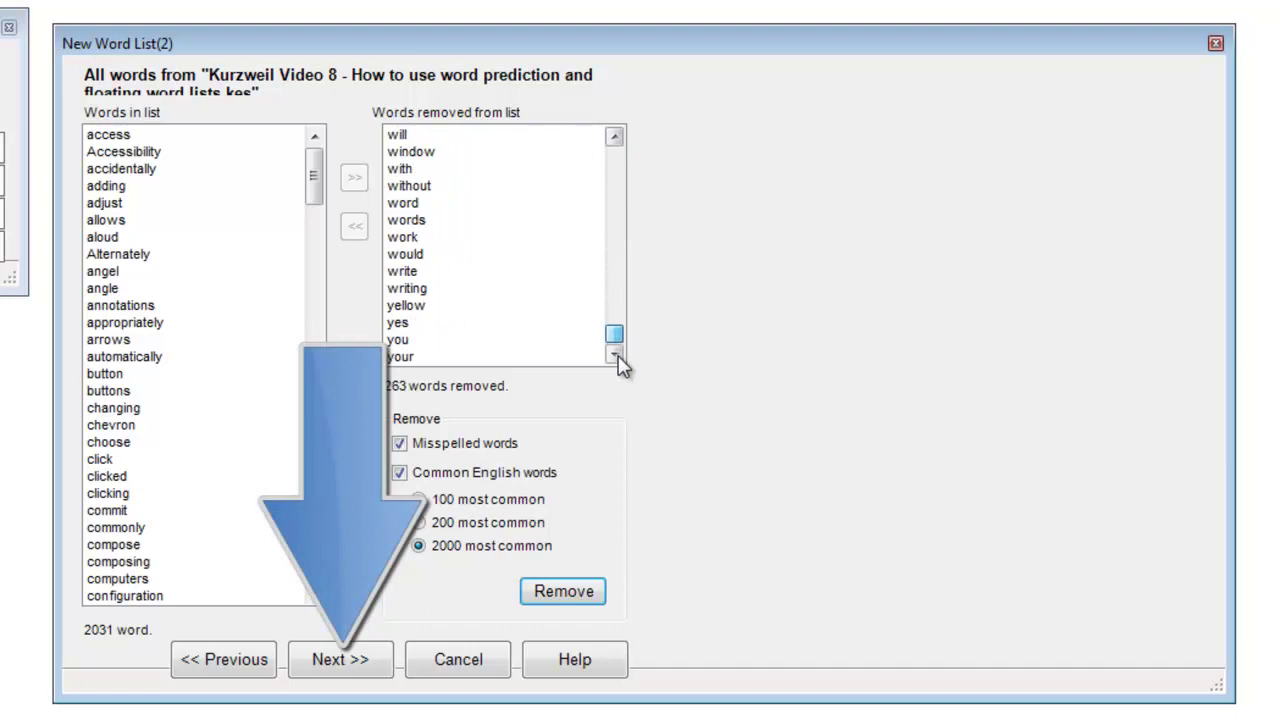
Step: Proceed to saving and save the word list as My New Words List Example File.kwl
click(334, 664)
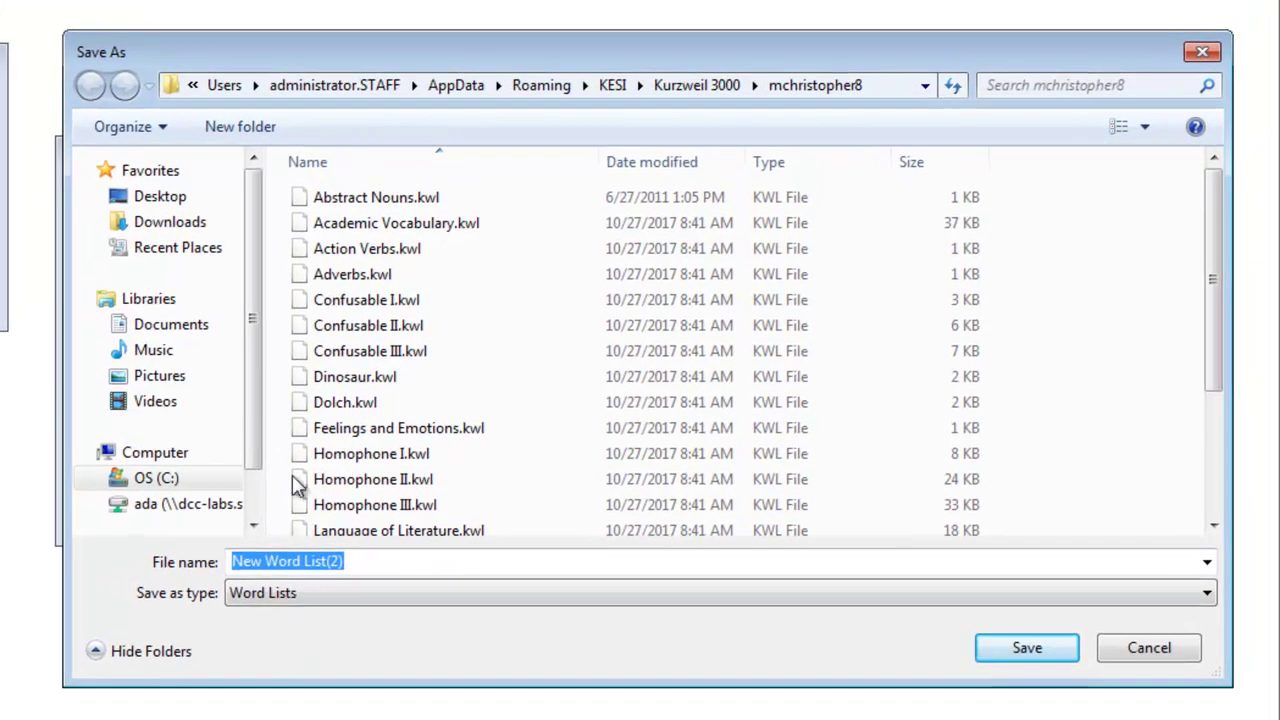
click(444, 563)
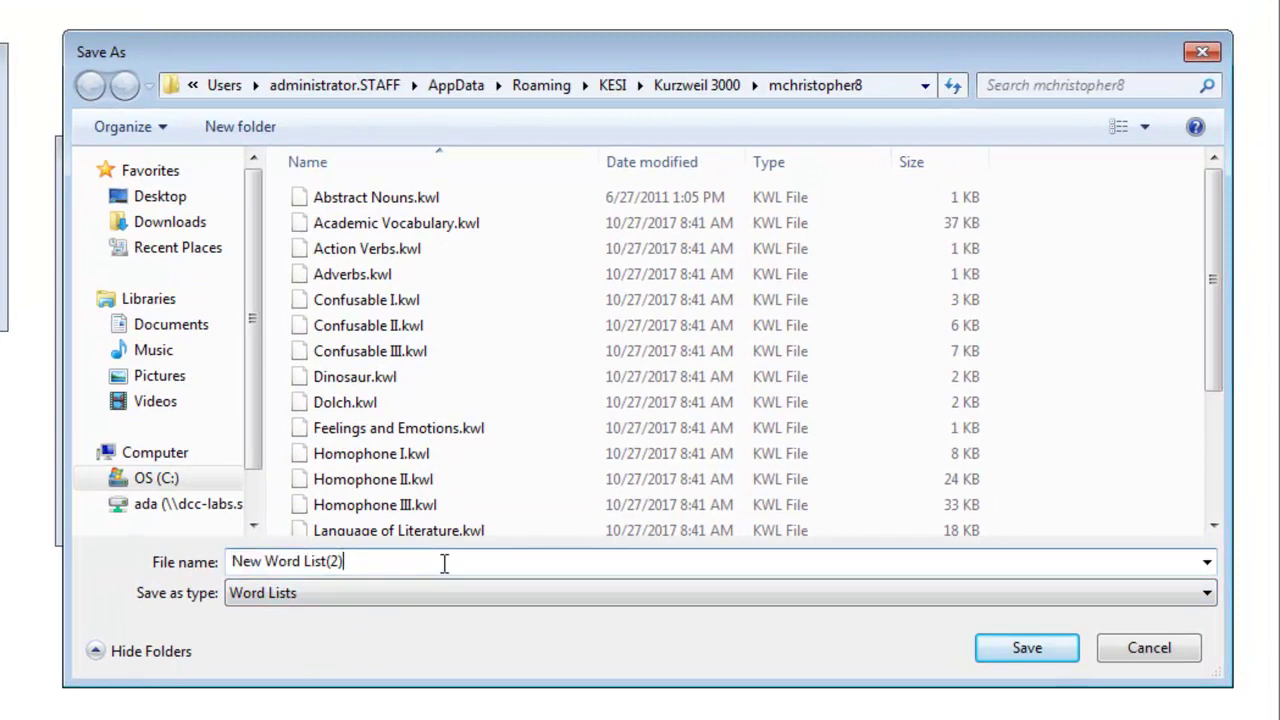
drag(444, 563, 231, 558)
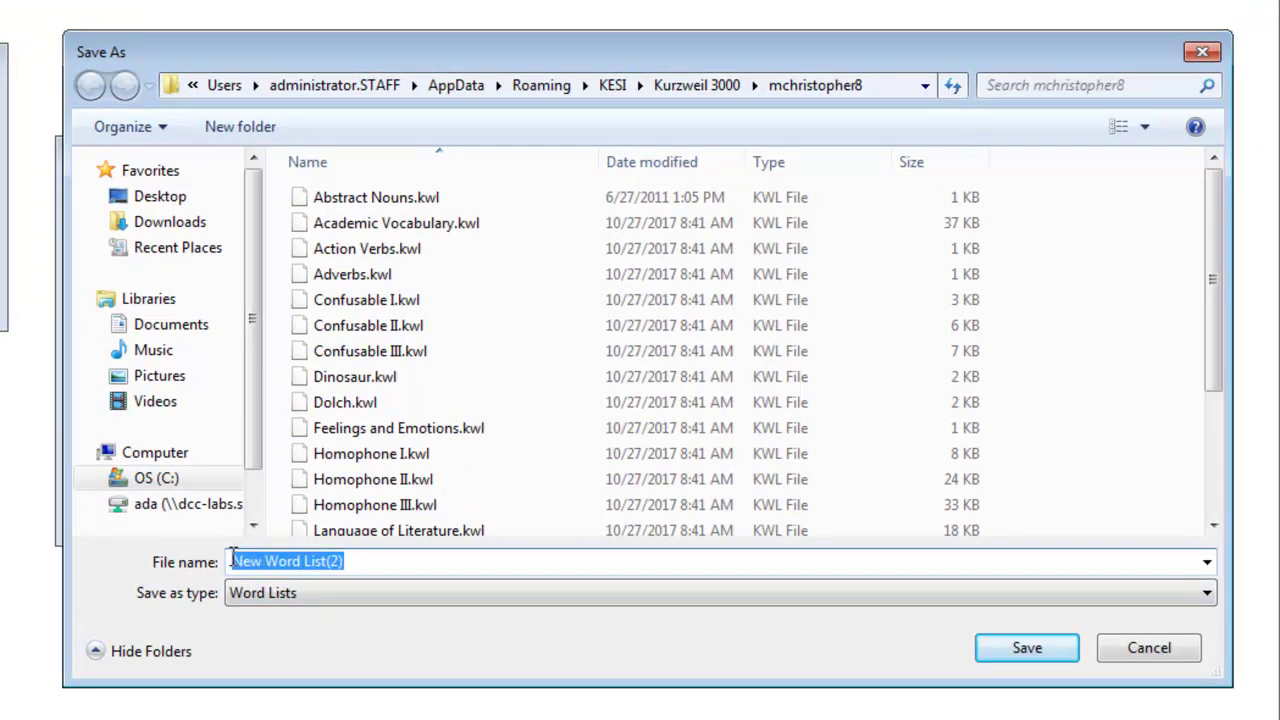
text(My New Words List Example File)
key(BackSpace)
key(BackSpace)
key(BackSpace)
text(ile.kwl)
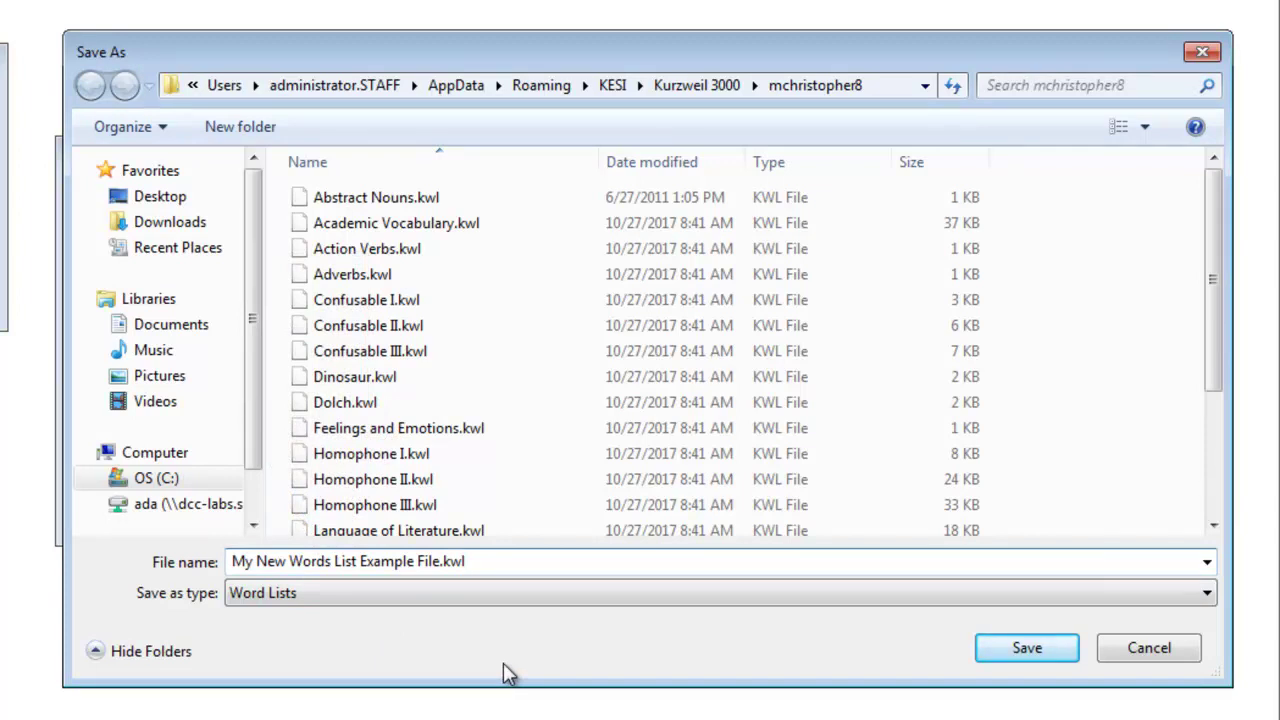
click(1020, 652)
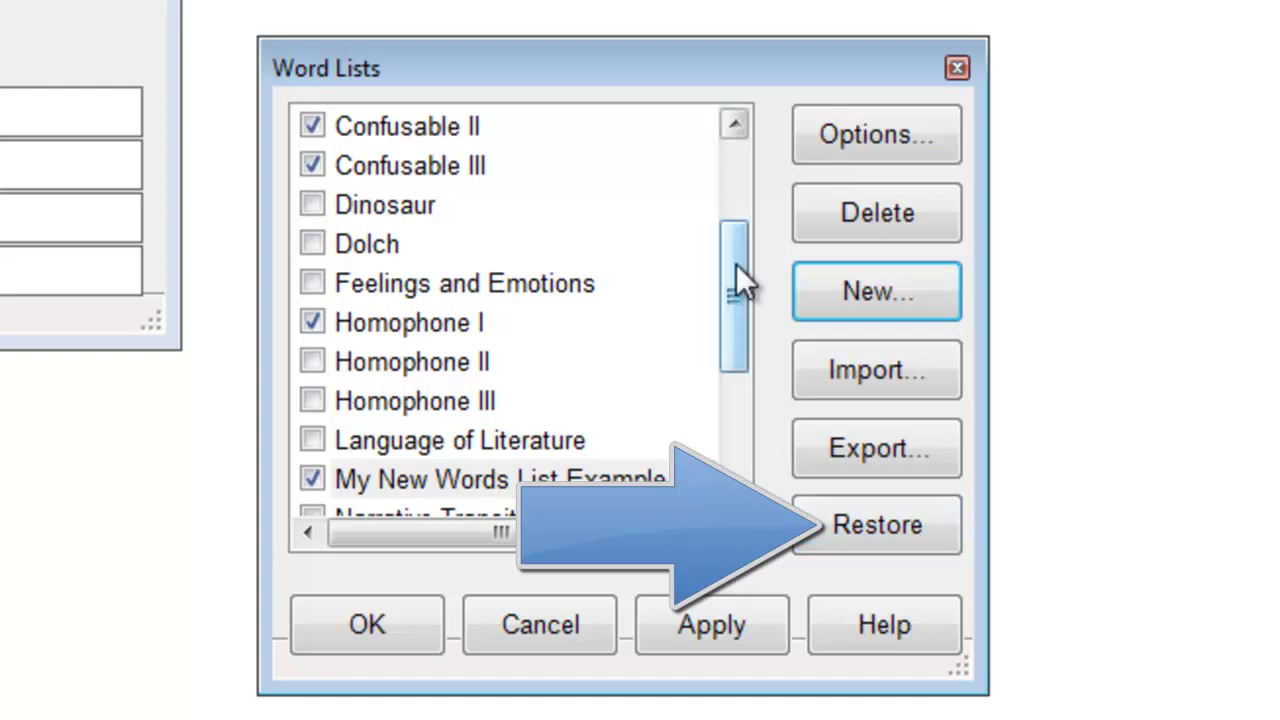
Step: Look further through the available word lists and run Restore on them
drag(736, 260, 724, 309)
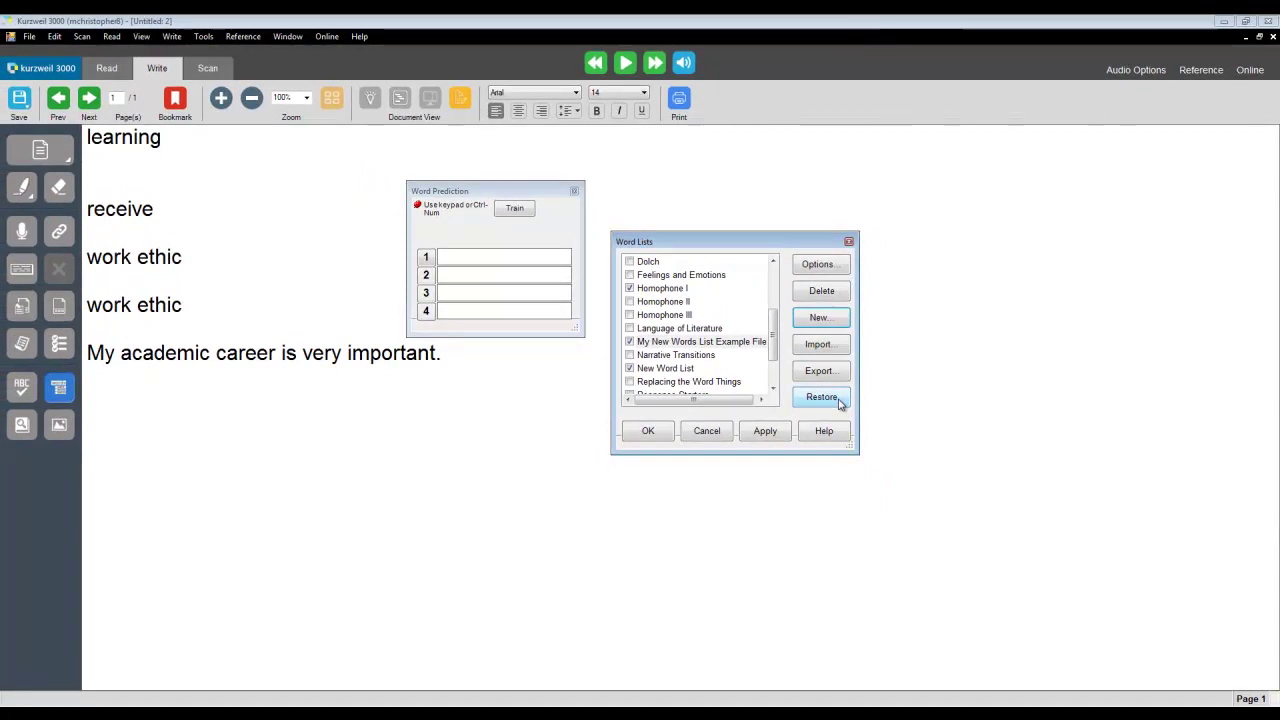
click(840, 401)
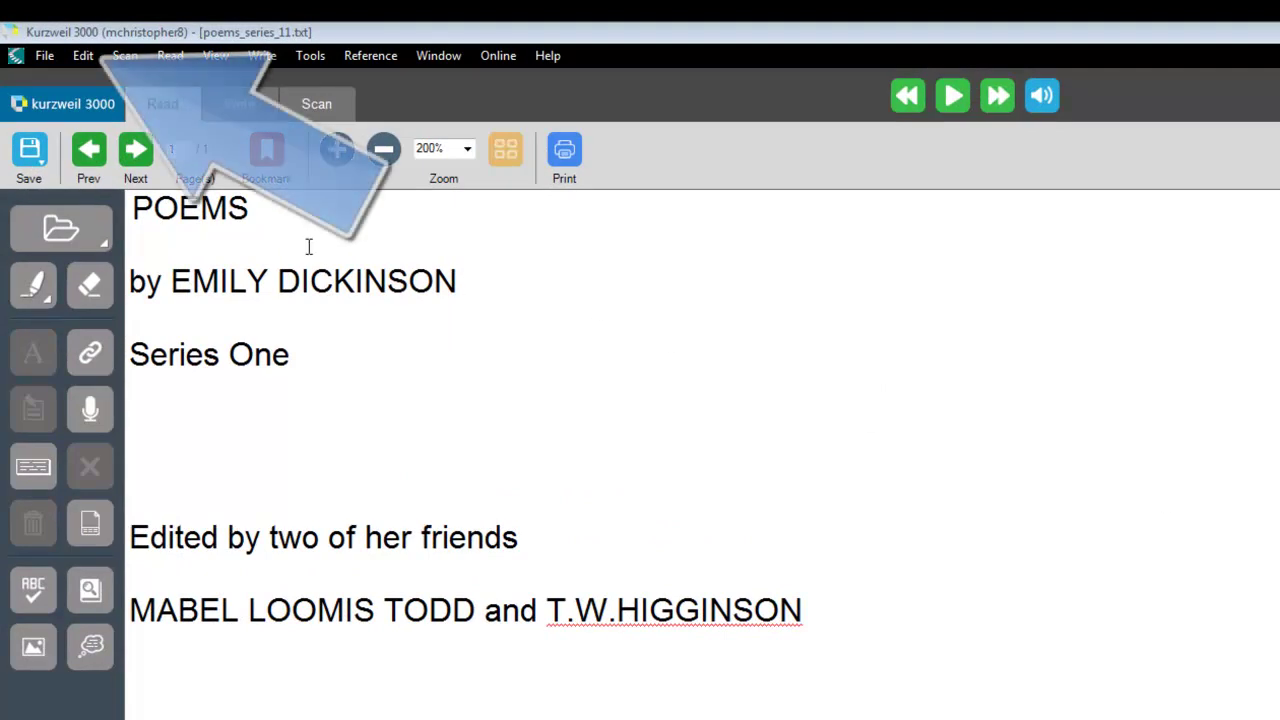
Step: Find a Confusable I word in poems_series_11.txt, check its confusable alternatives, and close the search without replacing anything
click(84, 56)
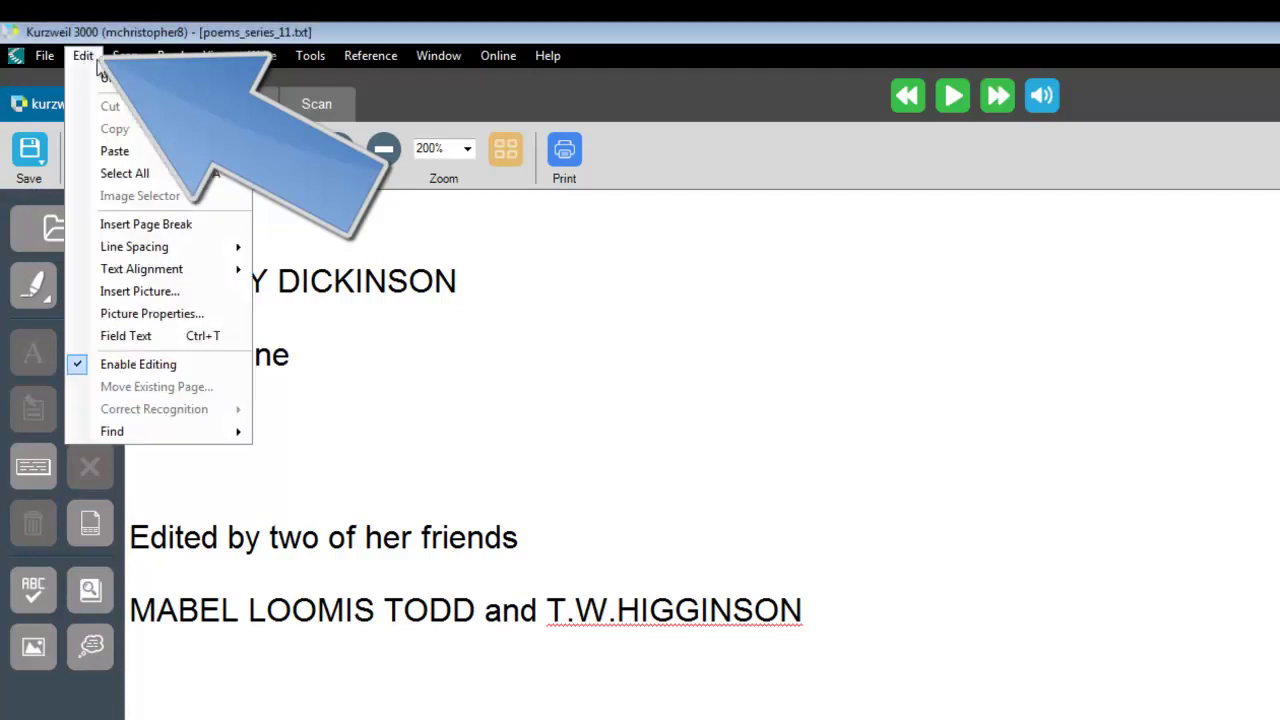
mouse_move(213, 438)
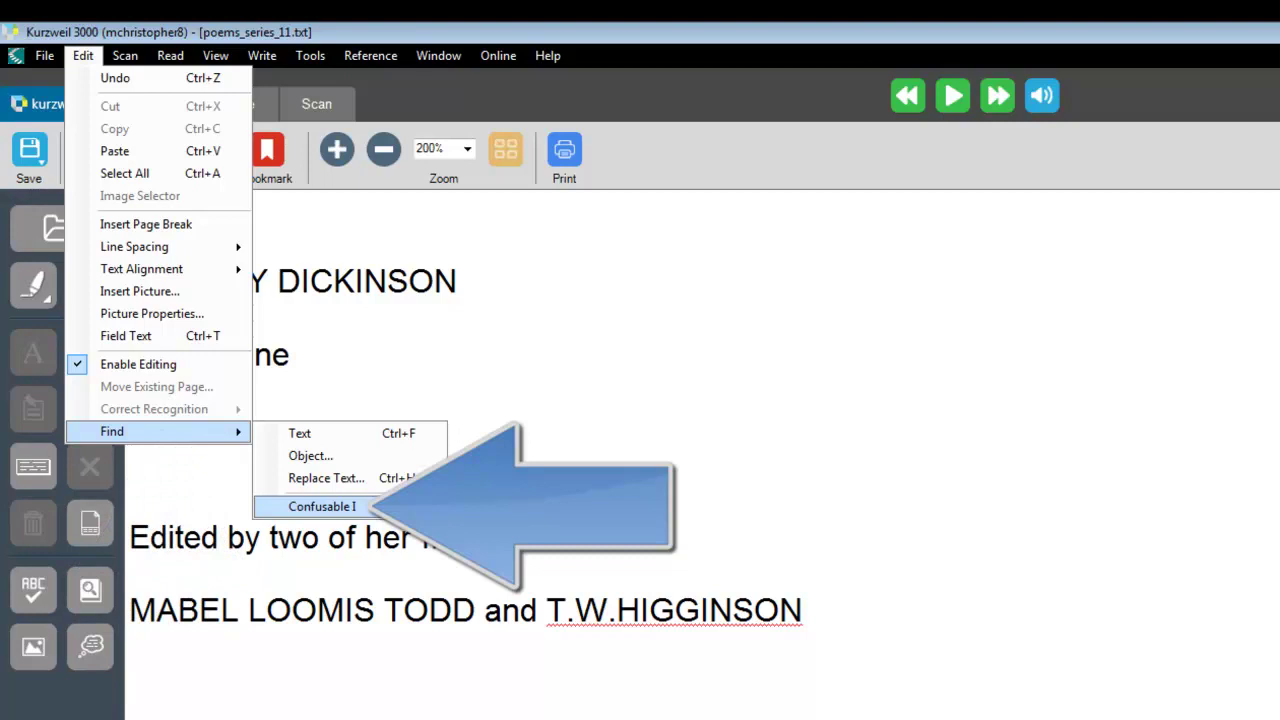
click(420, 508)
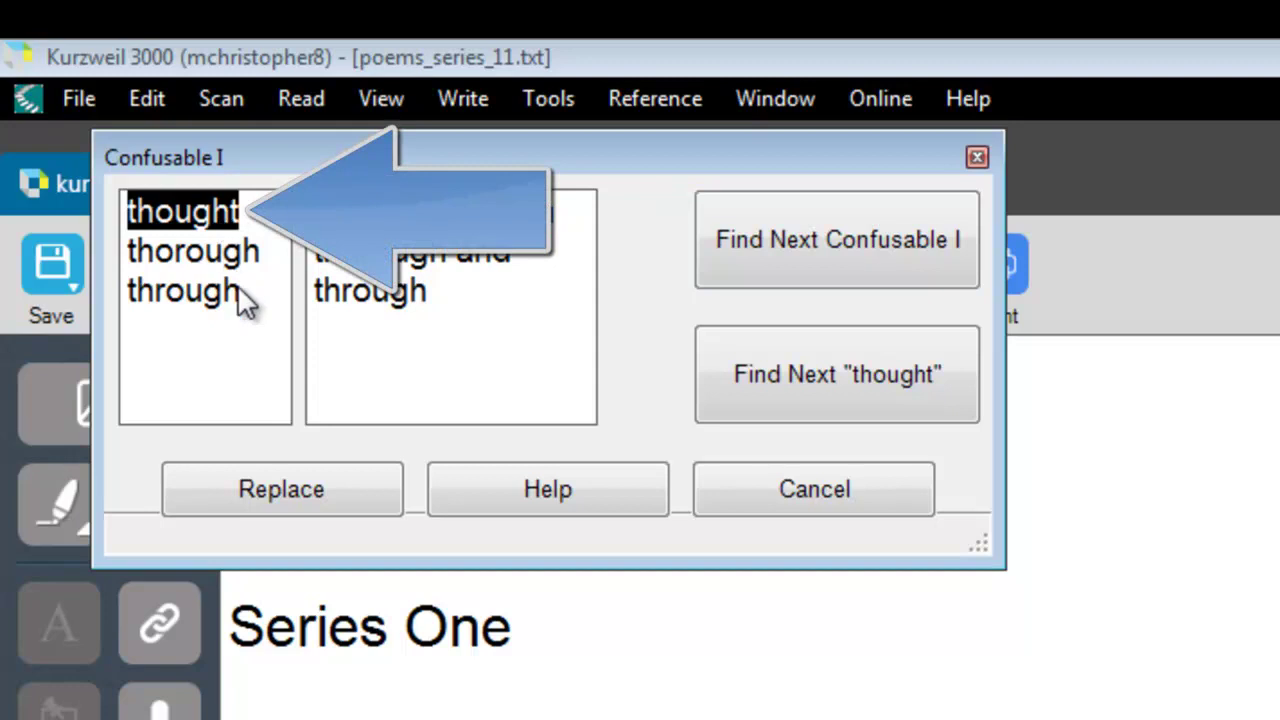
click(214, 214)
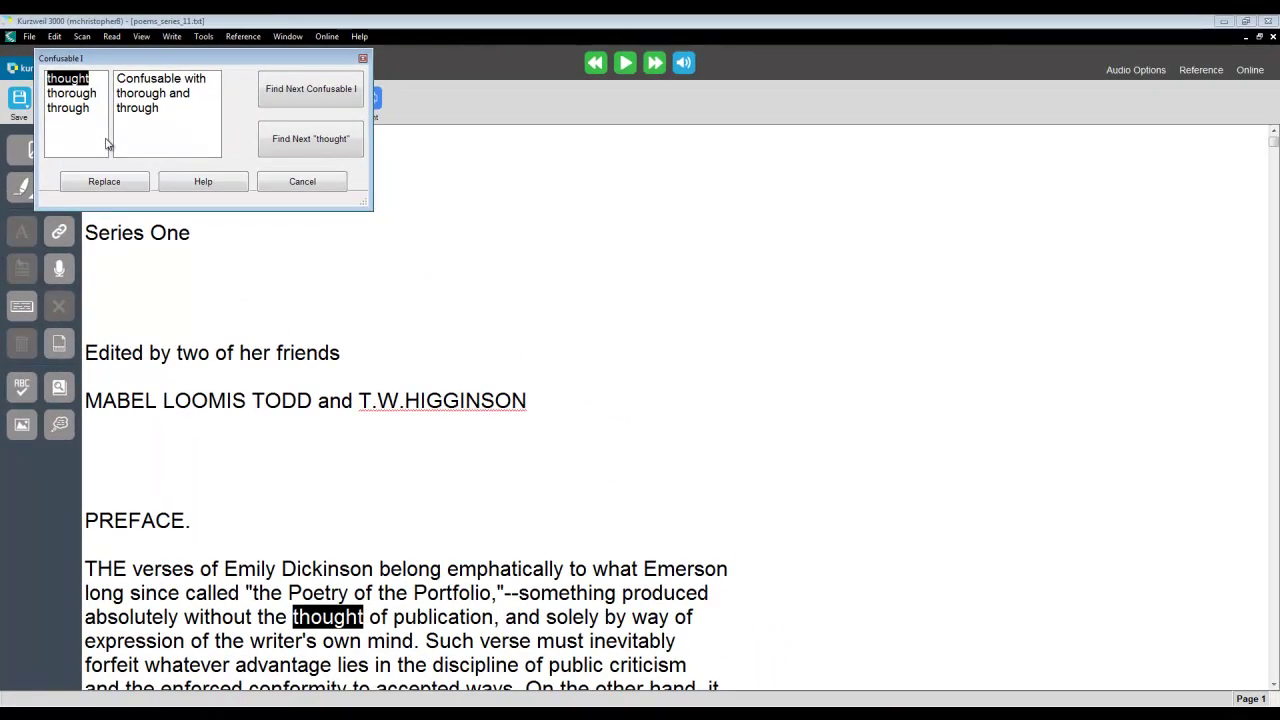
click(362, 58)
click(295, 282)
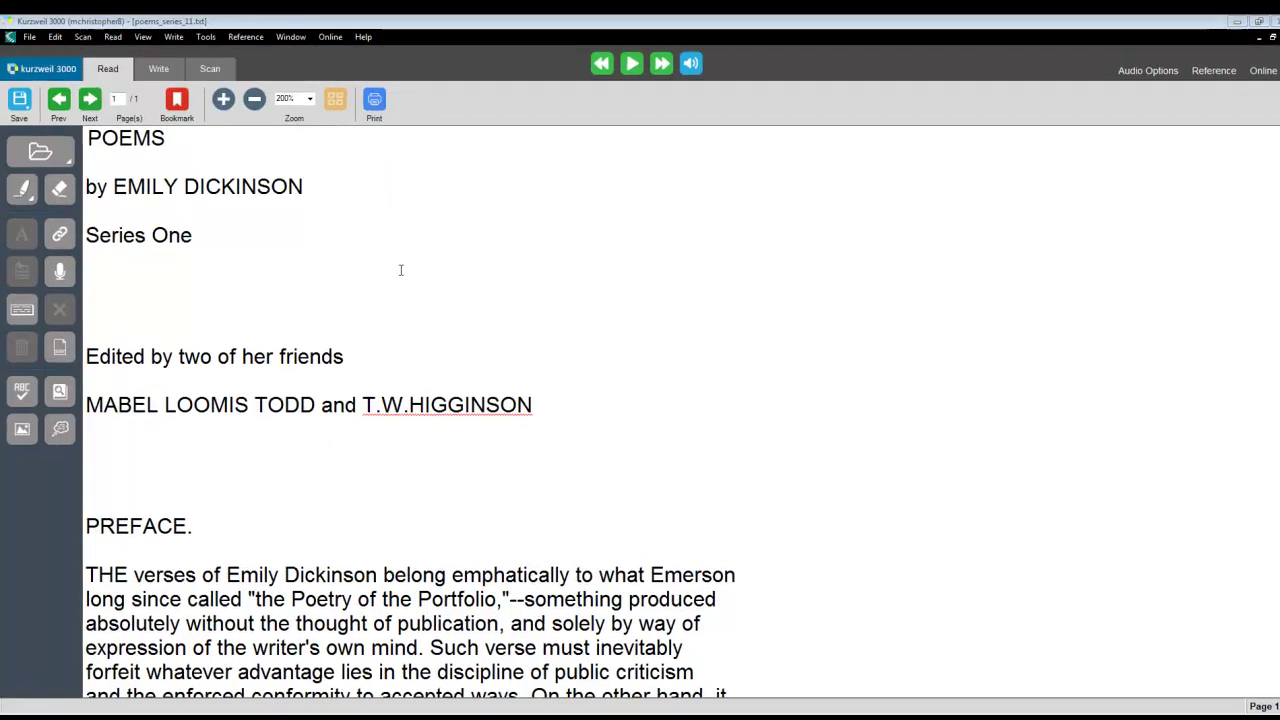
Step: Highlight all Confusable I words in the poems document and look through the highlighted words in the text
click(388, 208)
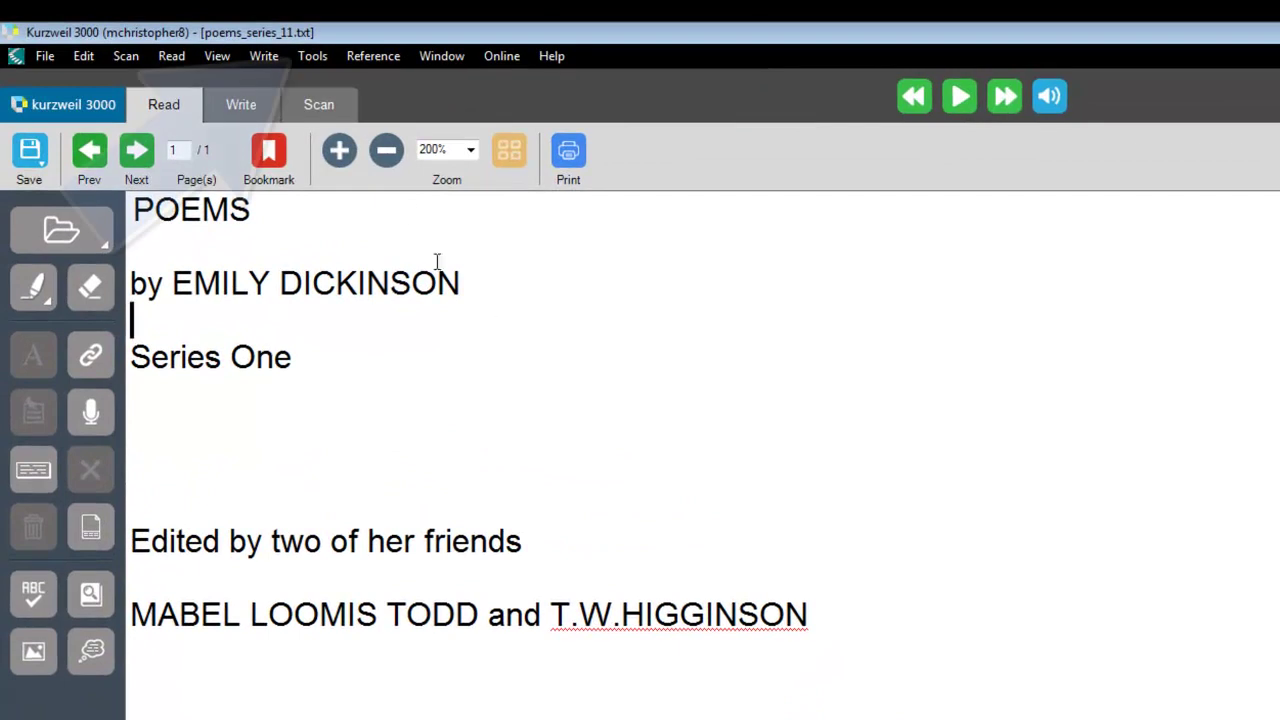
click(328, 62)
mouse_move(345, 78)
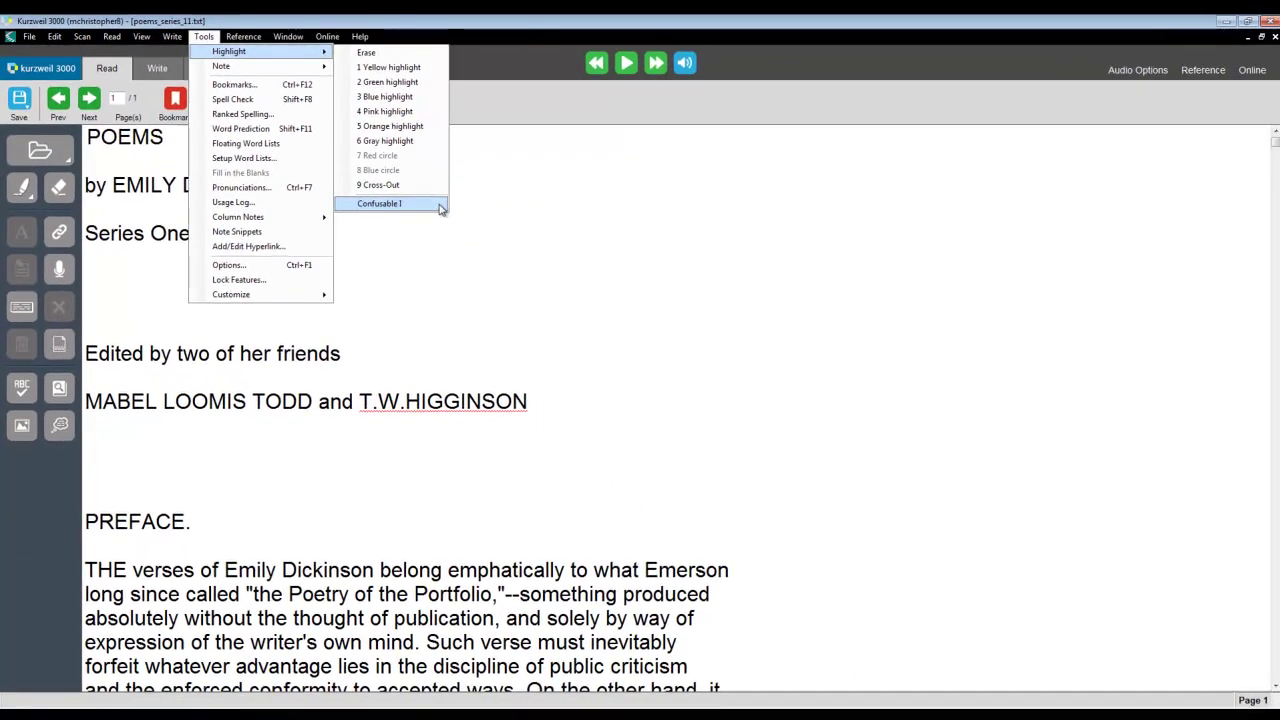
click(439, 205)
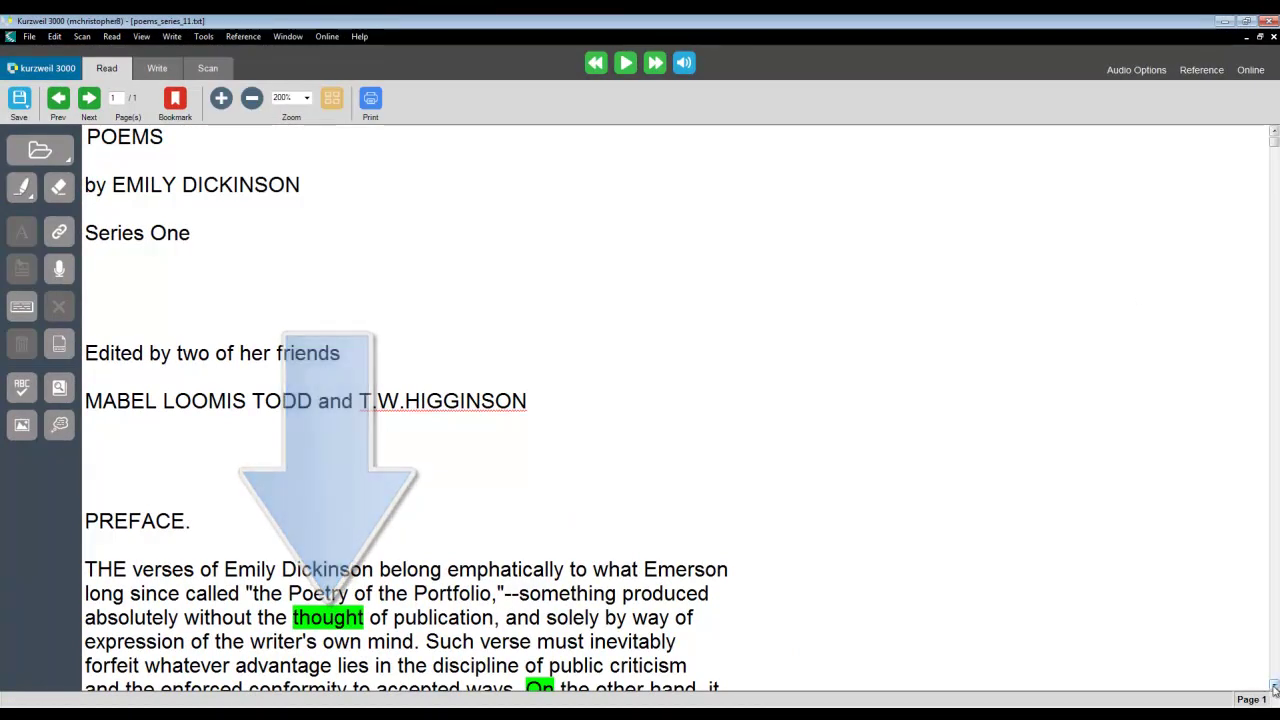
scroll(650, 410, down, 5)
scroll(390, 254, down, 3)
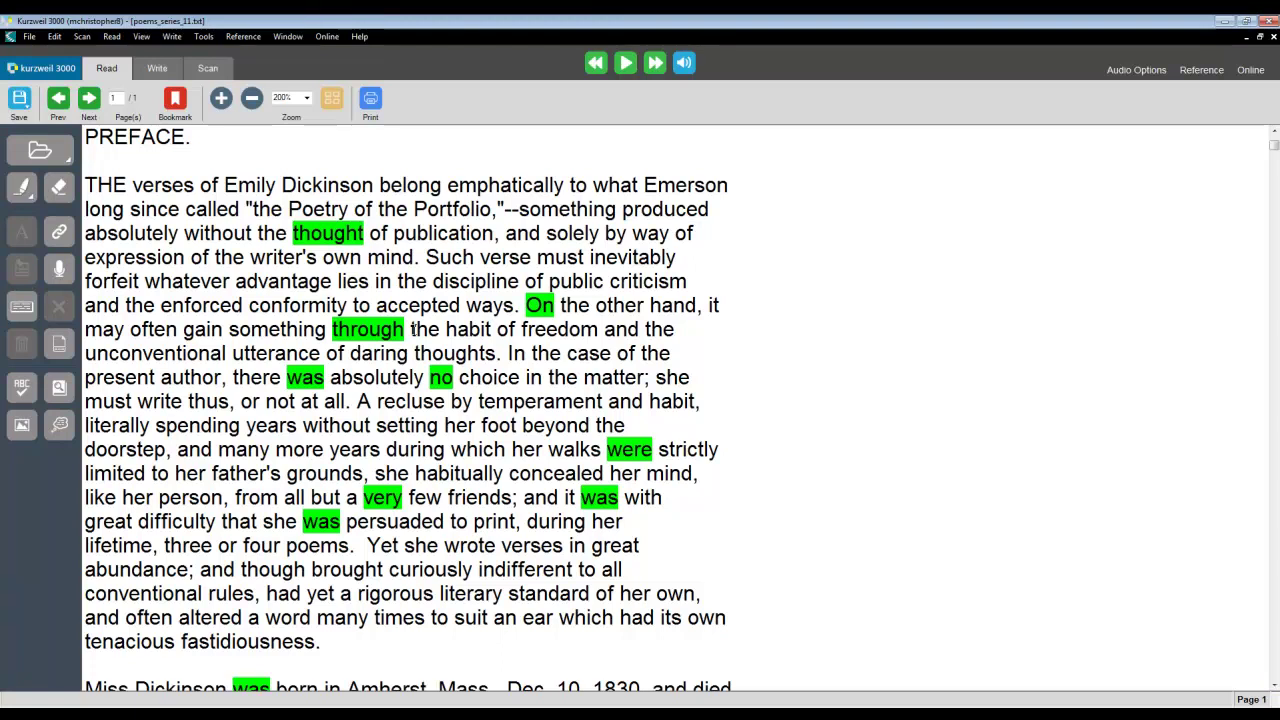
click(838, 404)
scroll(840, 408, down, 5)
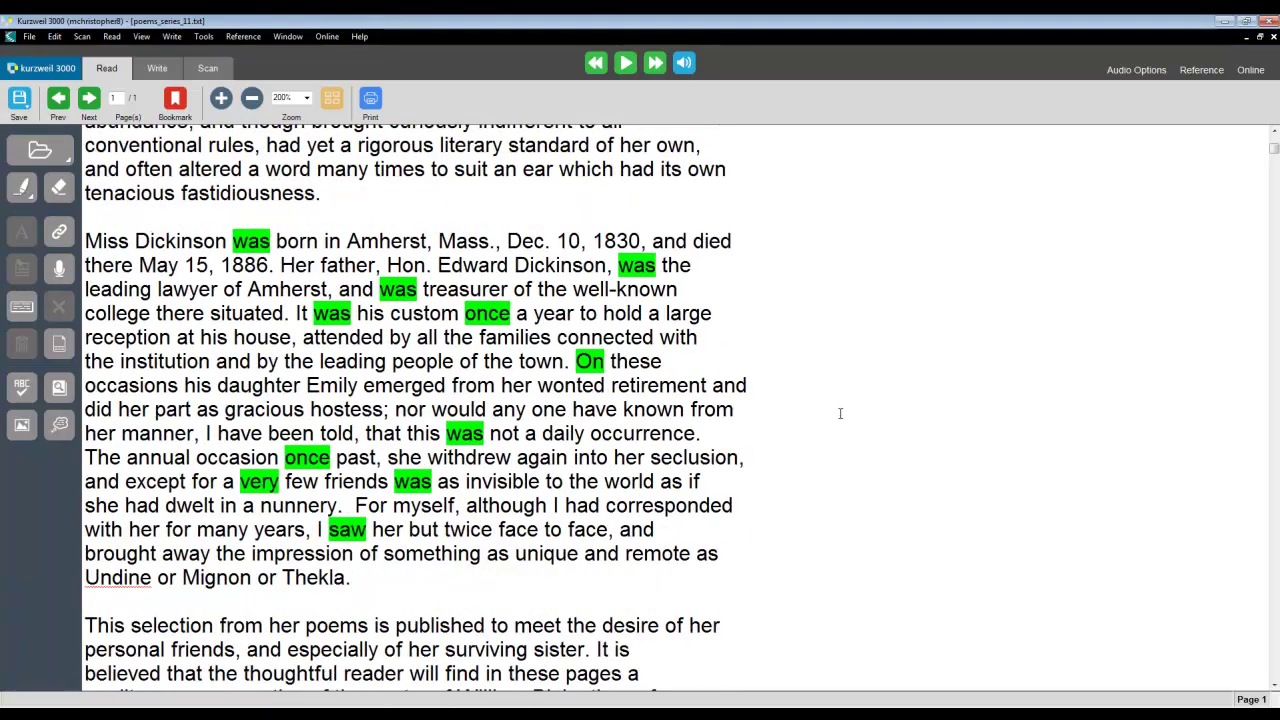
scroll(840, 413, down, 10)
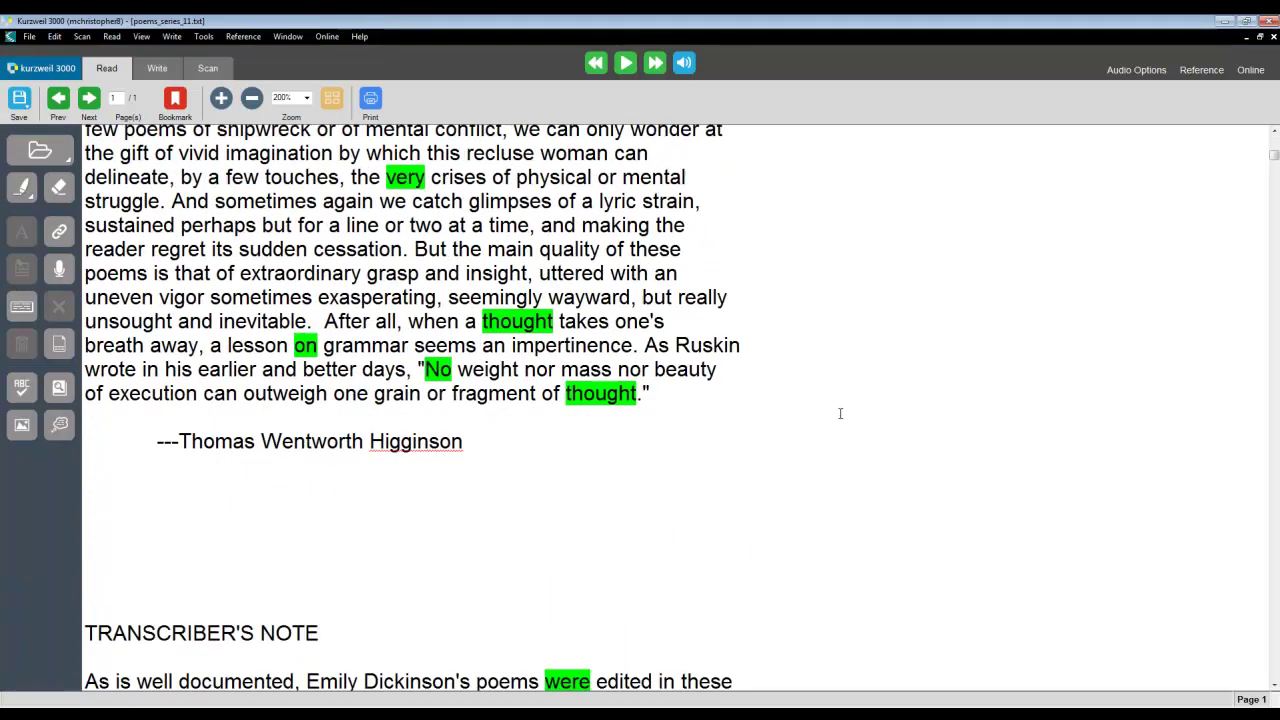
scroll(743, 423, down, 9)
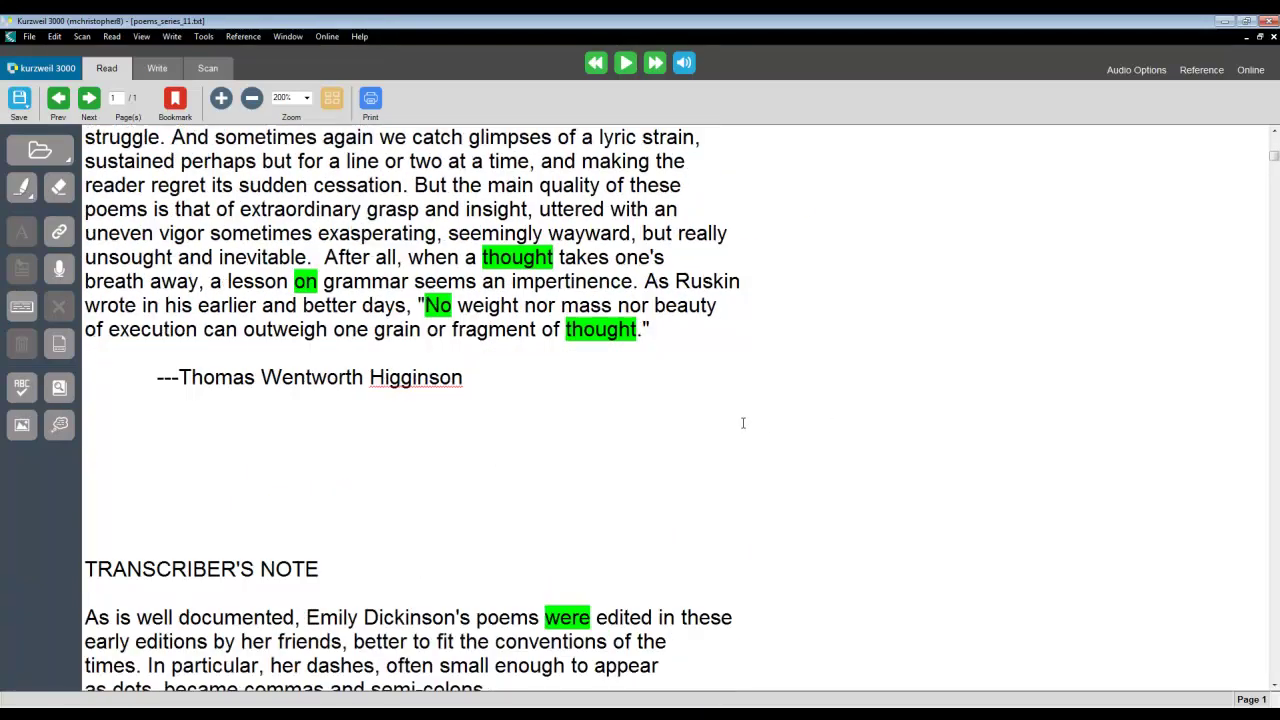
Step: Select the whole poems document and erase all of its highlights
click(58, 38)
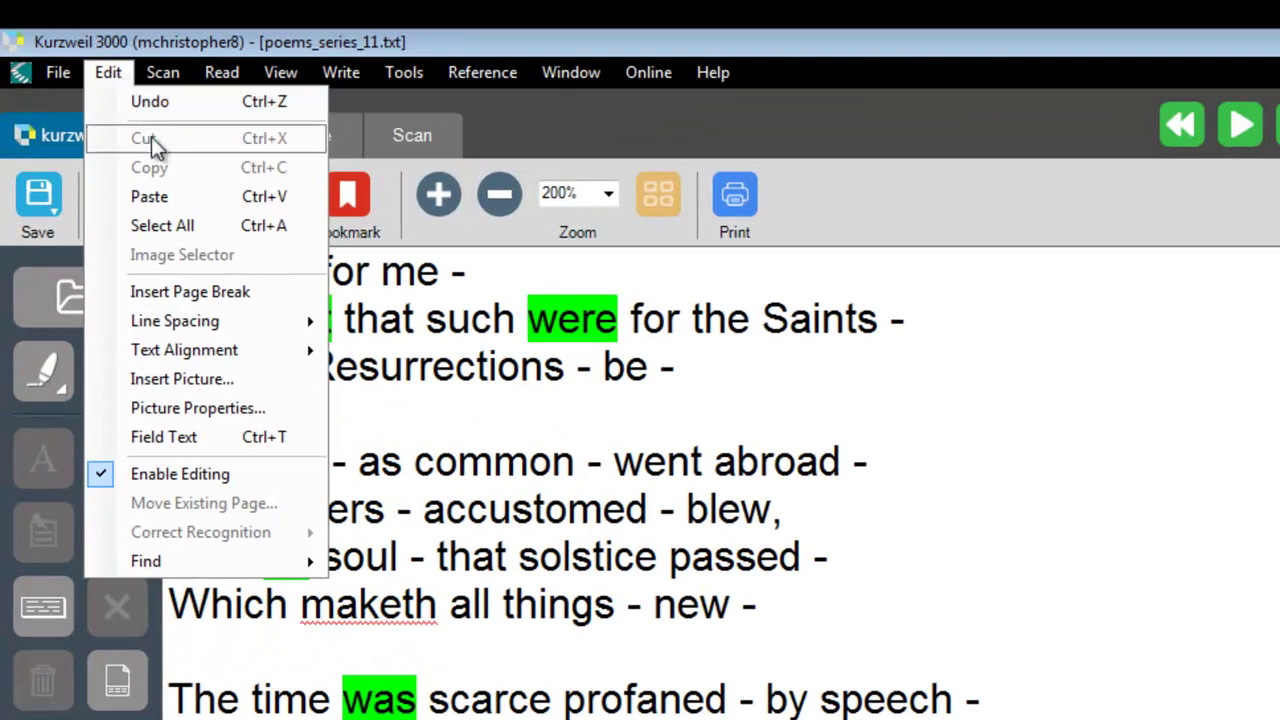
click(213, 229)
click(126, 386)
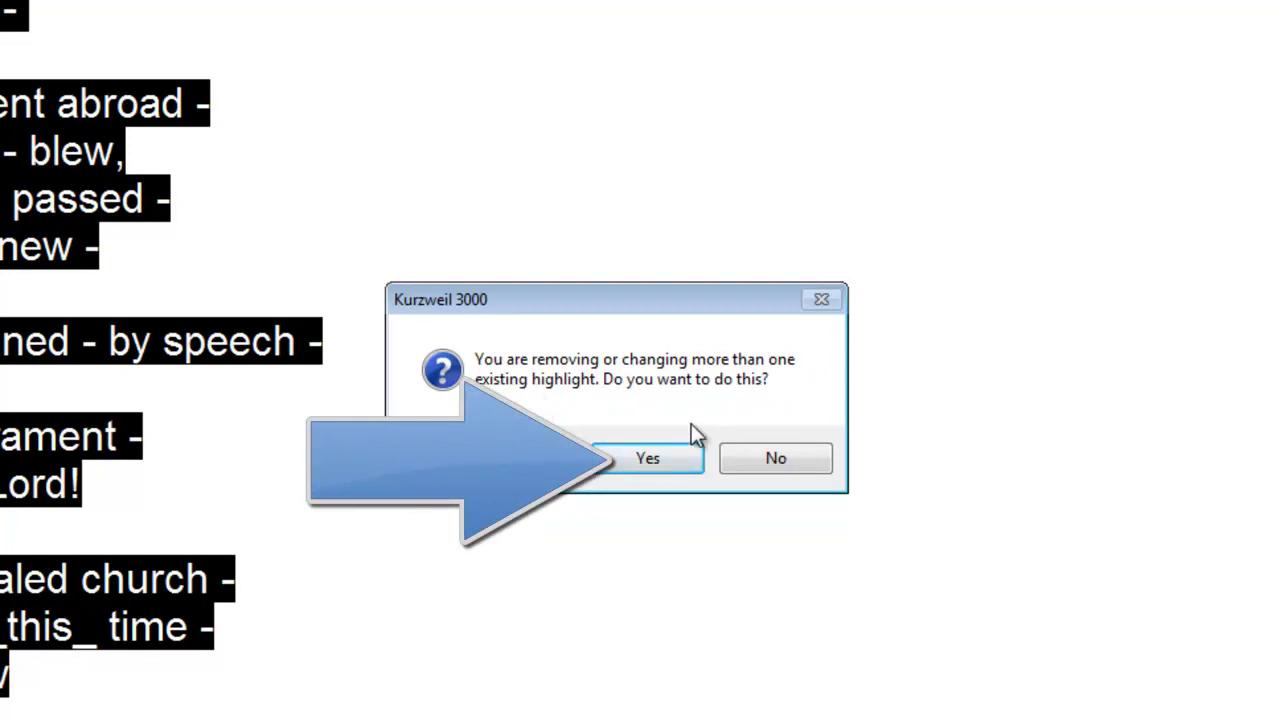
click(670, 458)
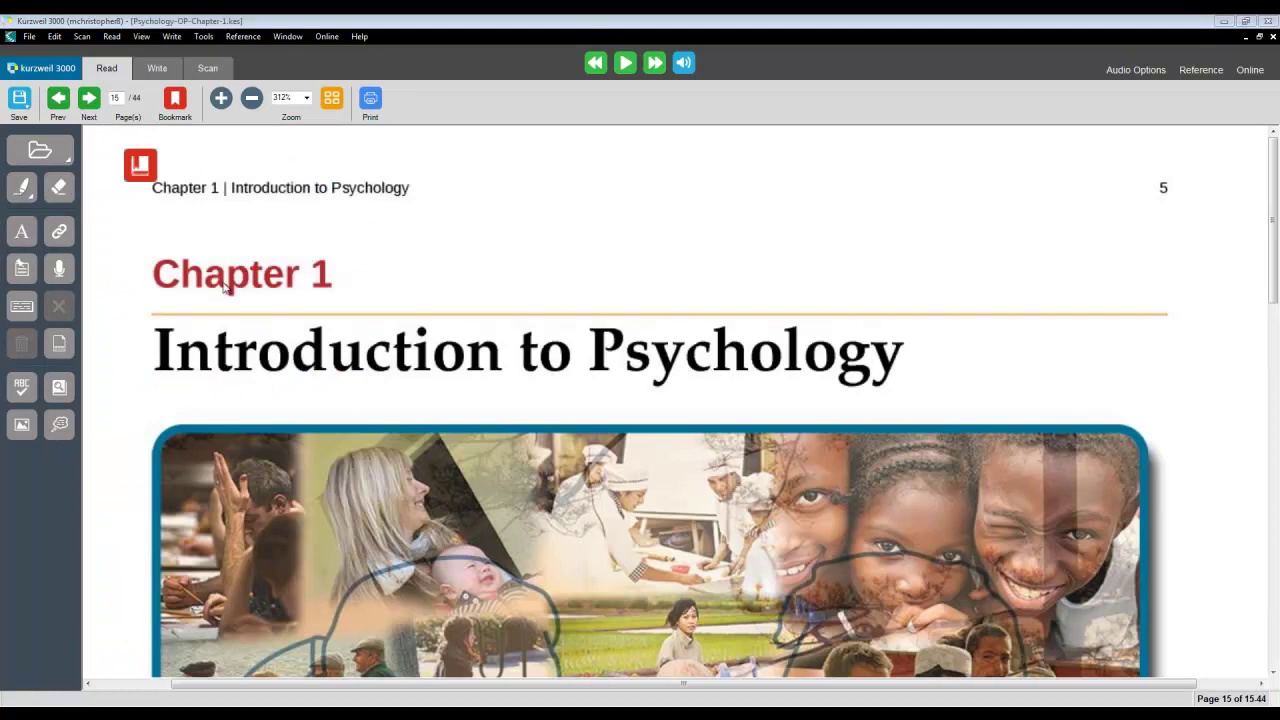
Step: On page 40, highlight the first six key terms in yellow, from American Psychological Association through cognitive psychology
click(118, 101)
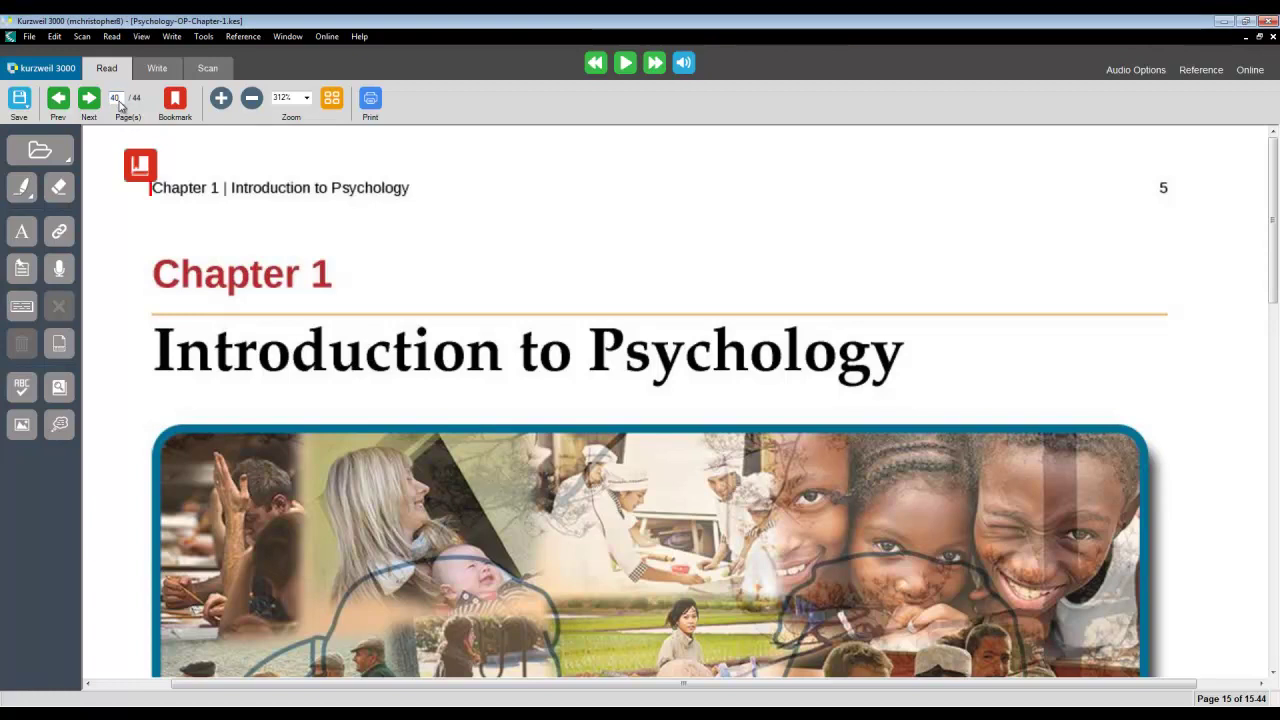
key(Return)
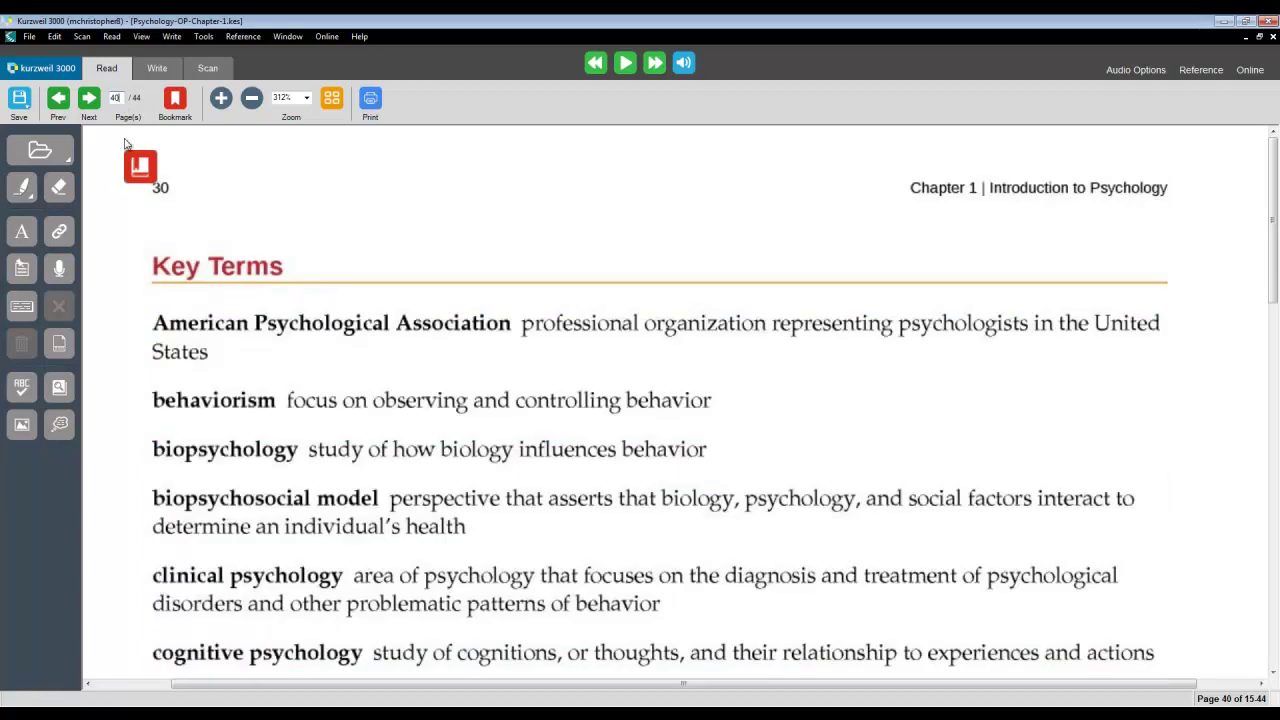
click(22, 187)
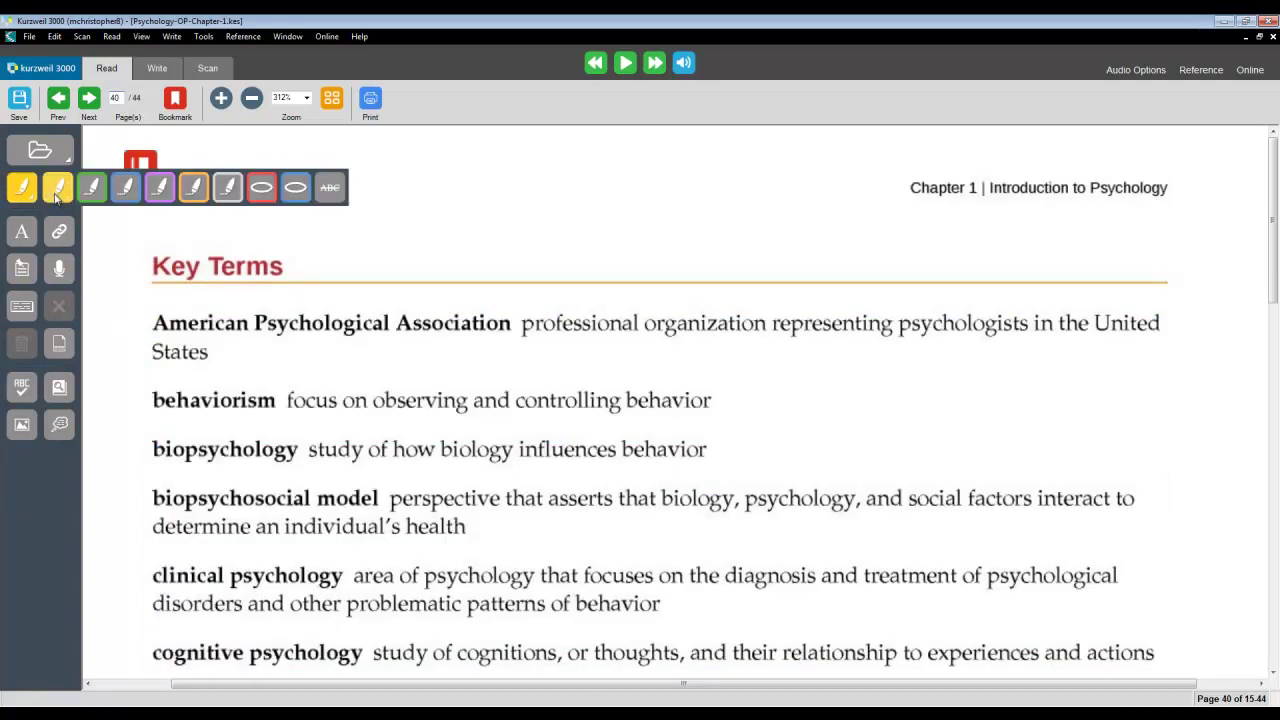
click(57, 187)
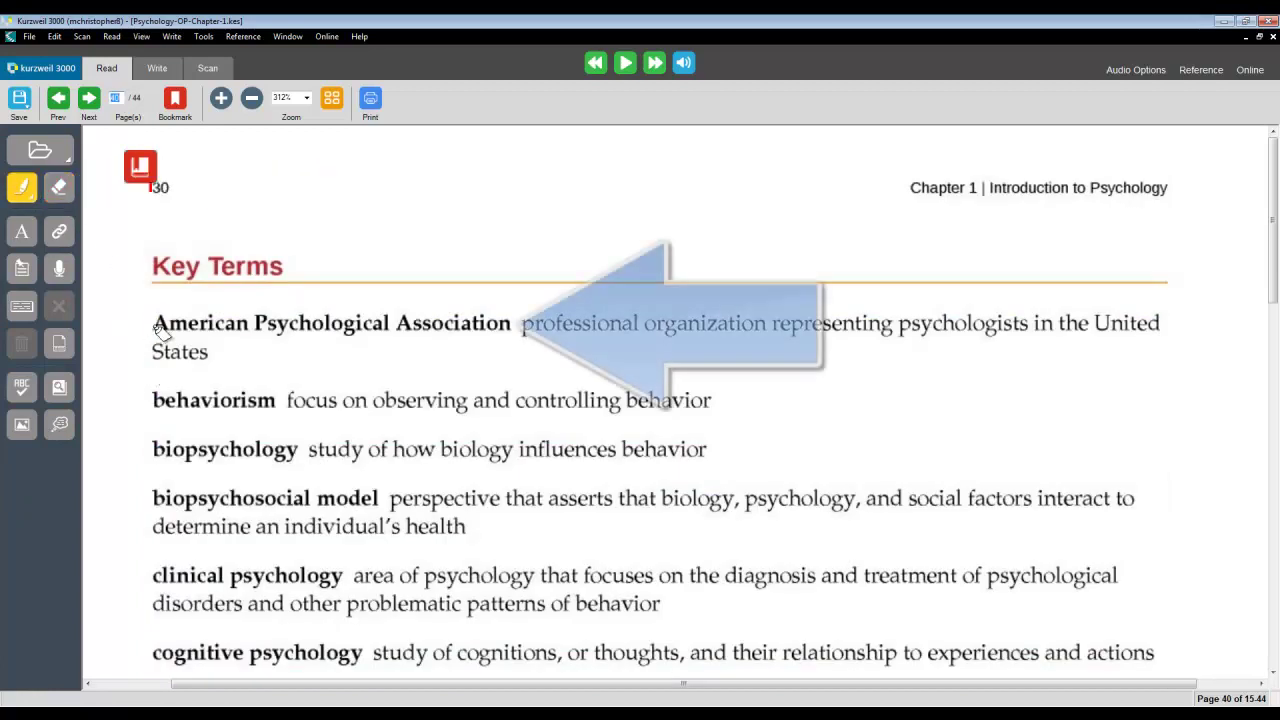
drag(152, 323, 435, 330)
drag(152, 402, 274, 404)
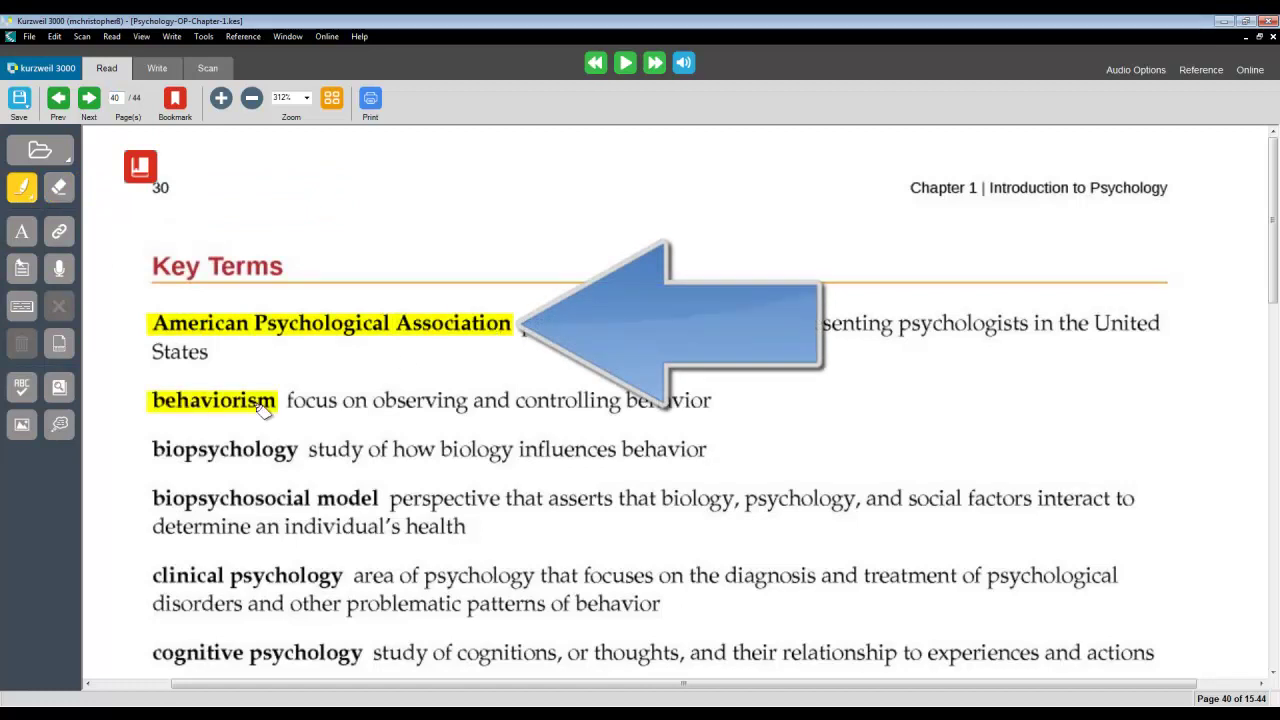
drag(153, 451, 300, 455)
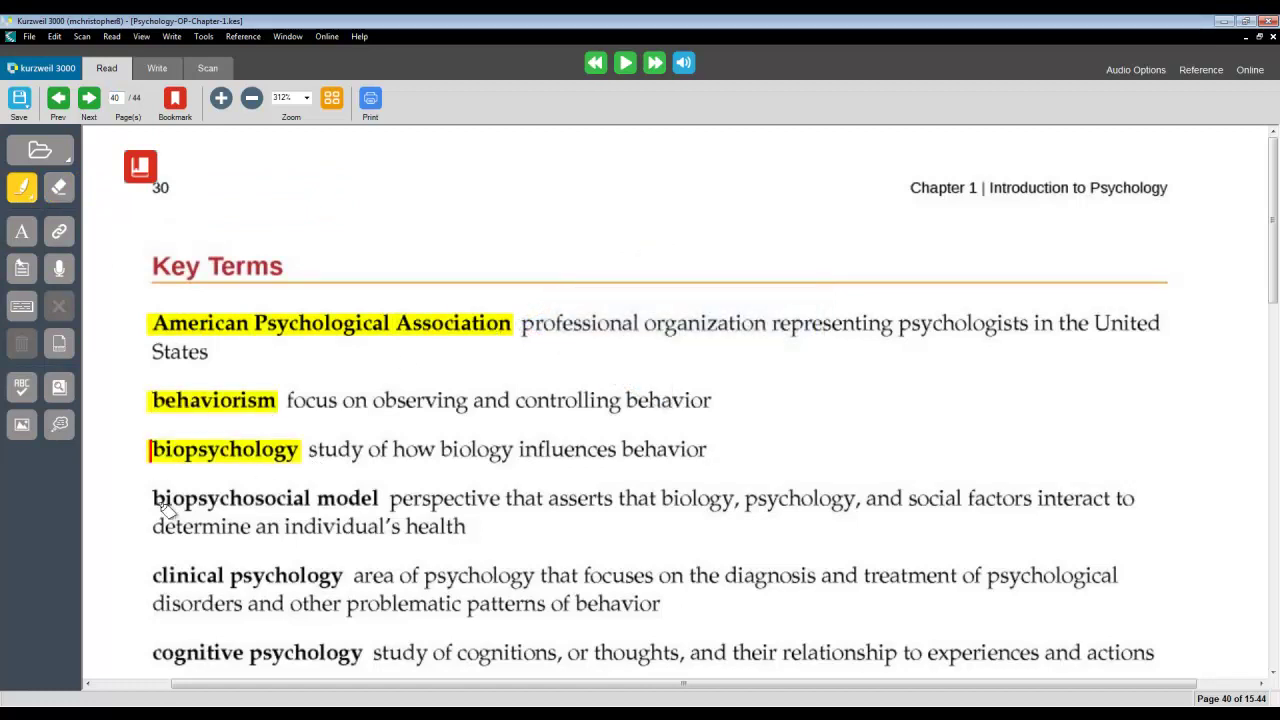
drag(268, 505, 380, 506)
drag(154, 580, 335, 584)
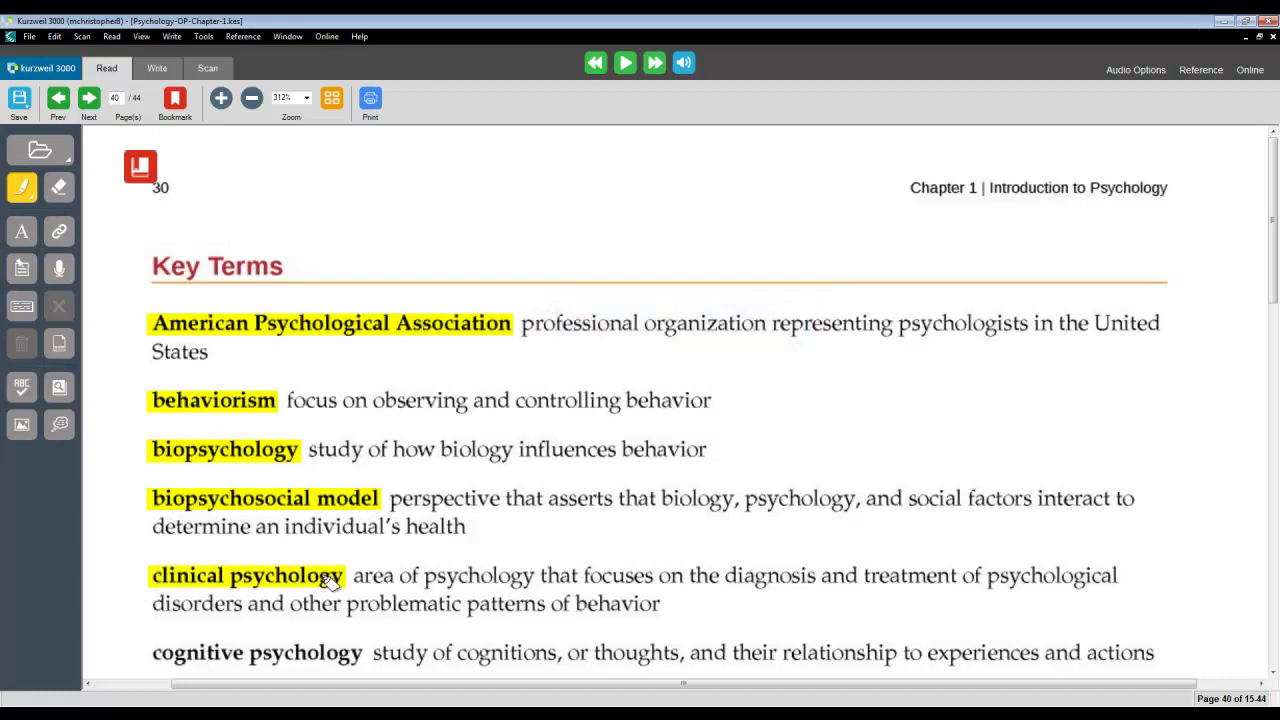
drag(154, 656, 362, 656)
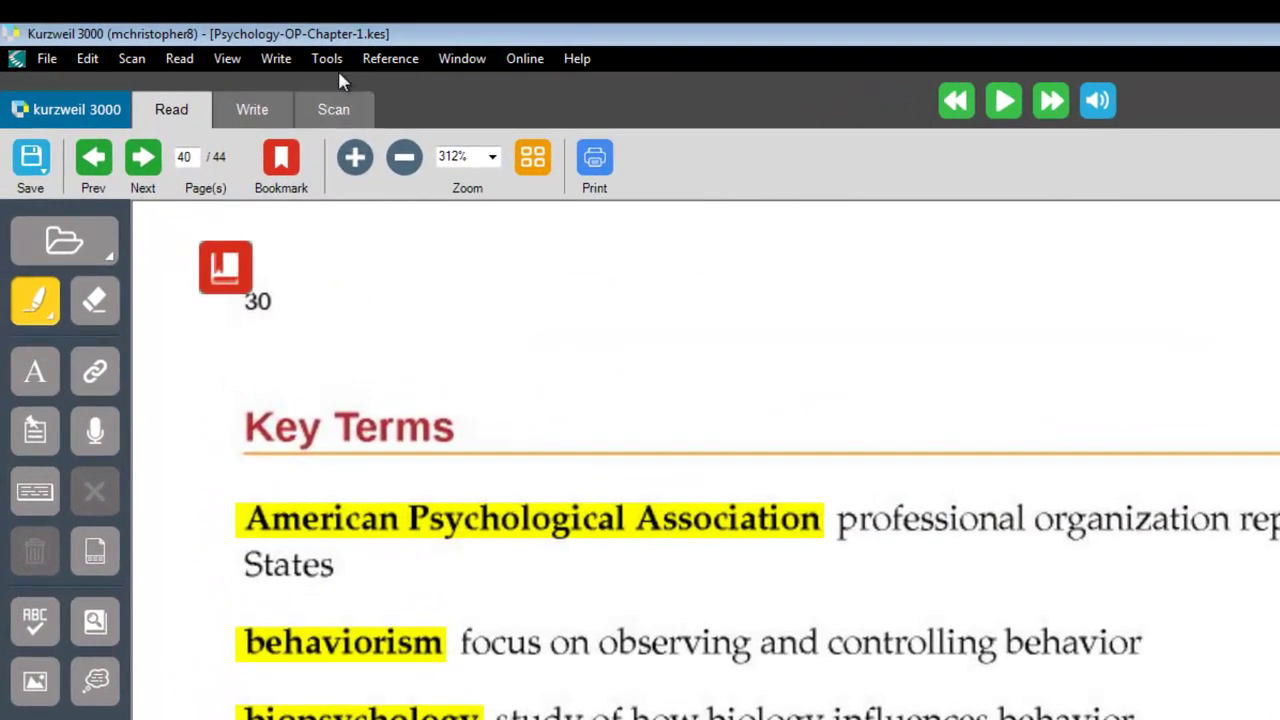
Step: Start a new word list from Psychology-OP-Chapter-1.kes that extracts highlighted words only
click(327, 59)
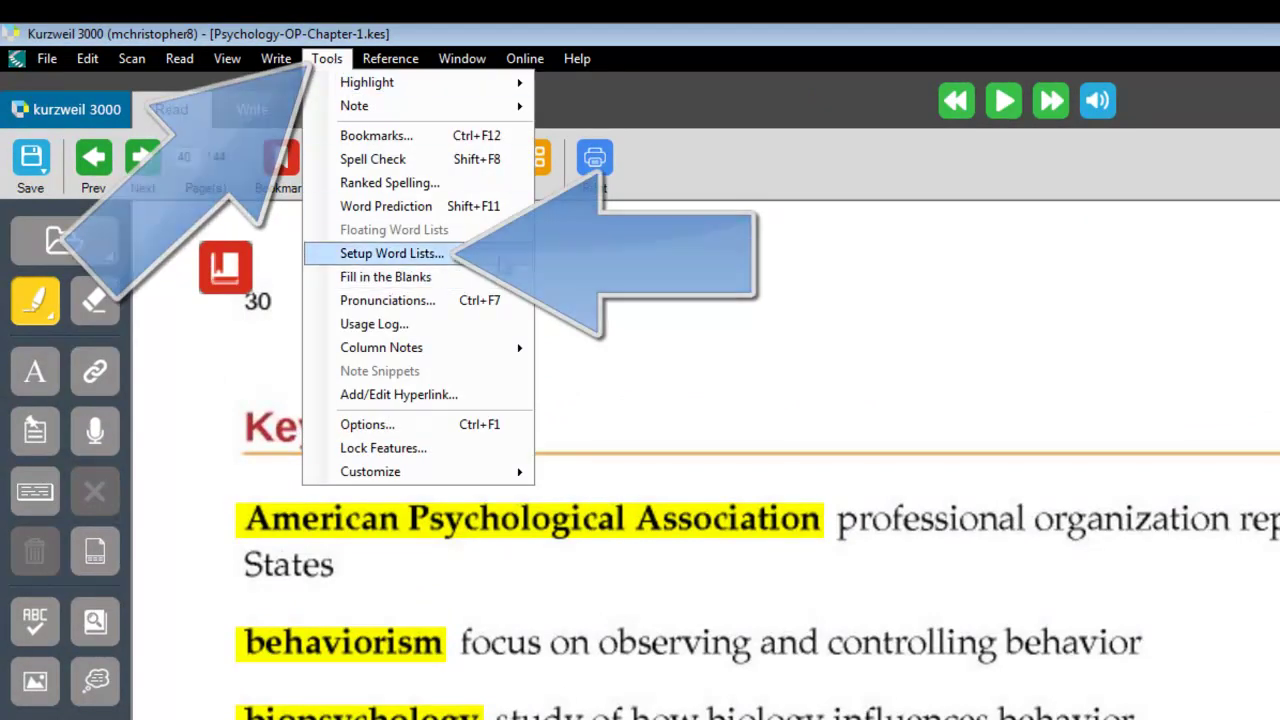
click(499, 256)
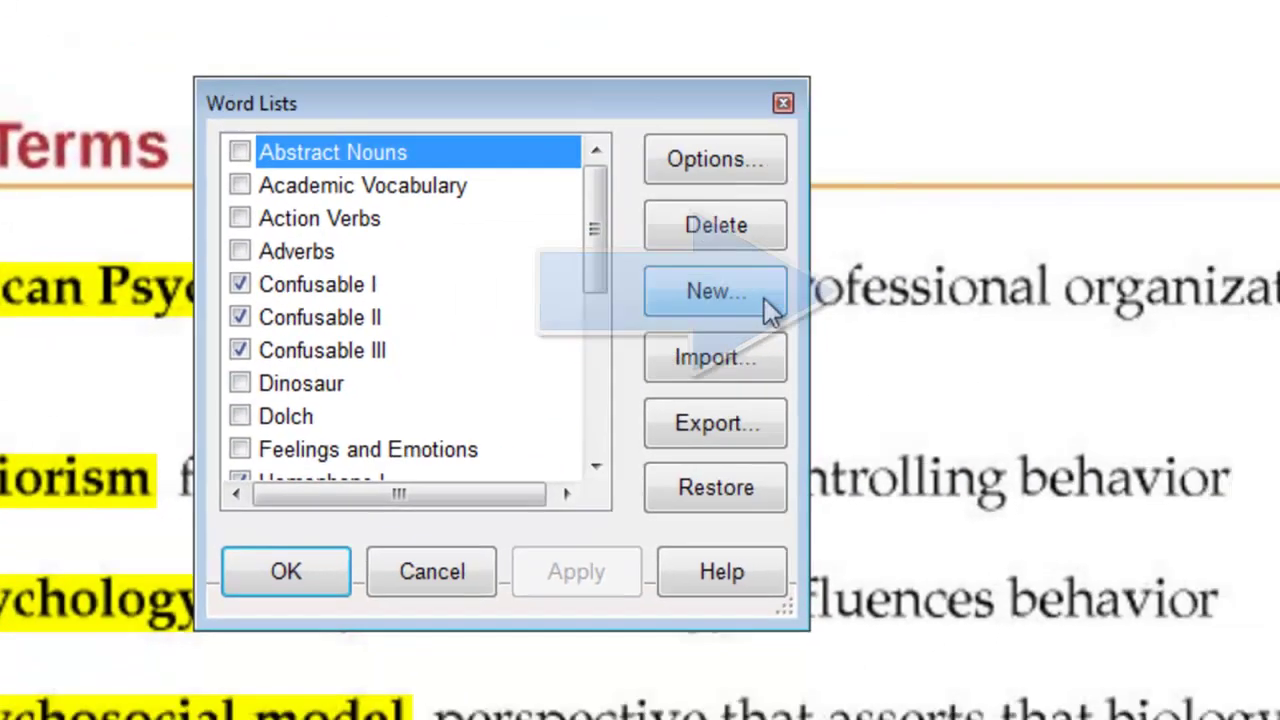
click(958, 292)
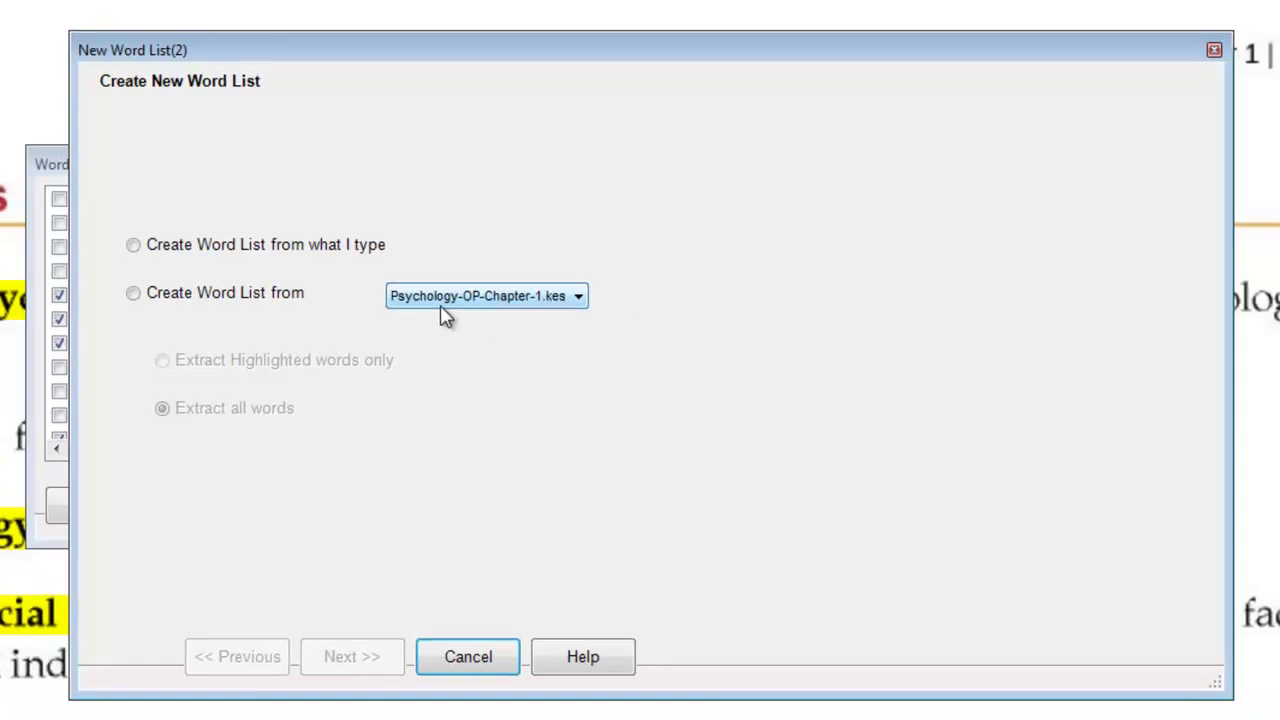
click(193, 305)
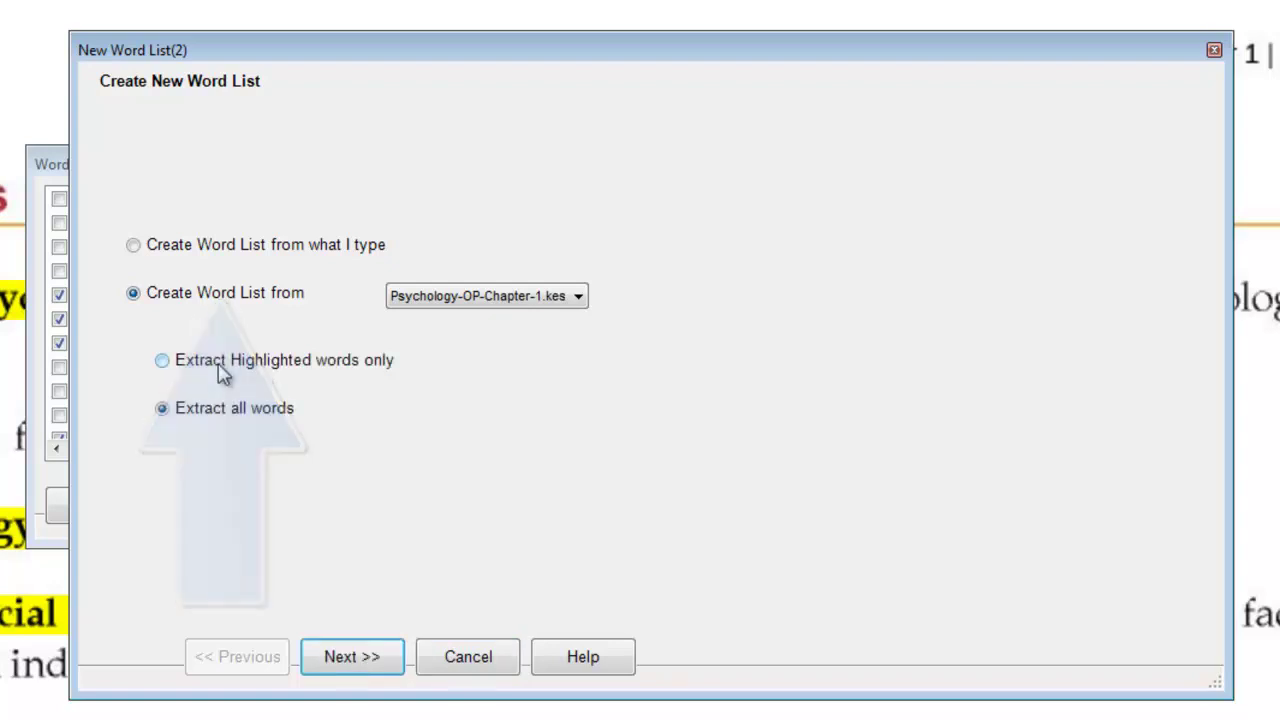
click(222, 370)
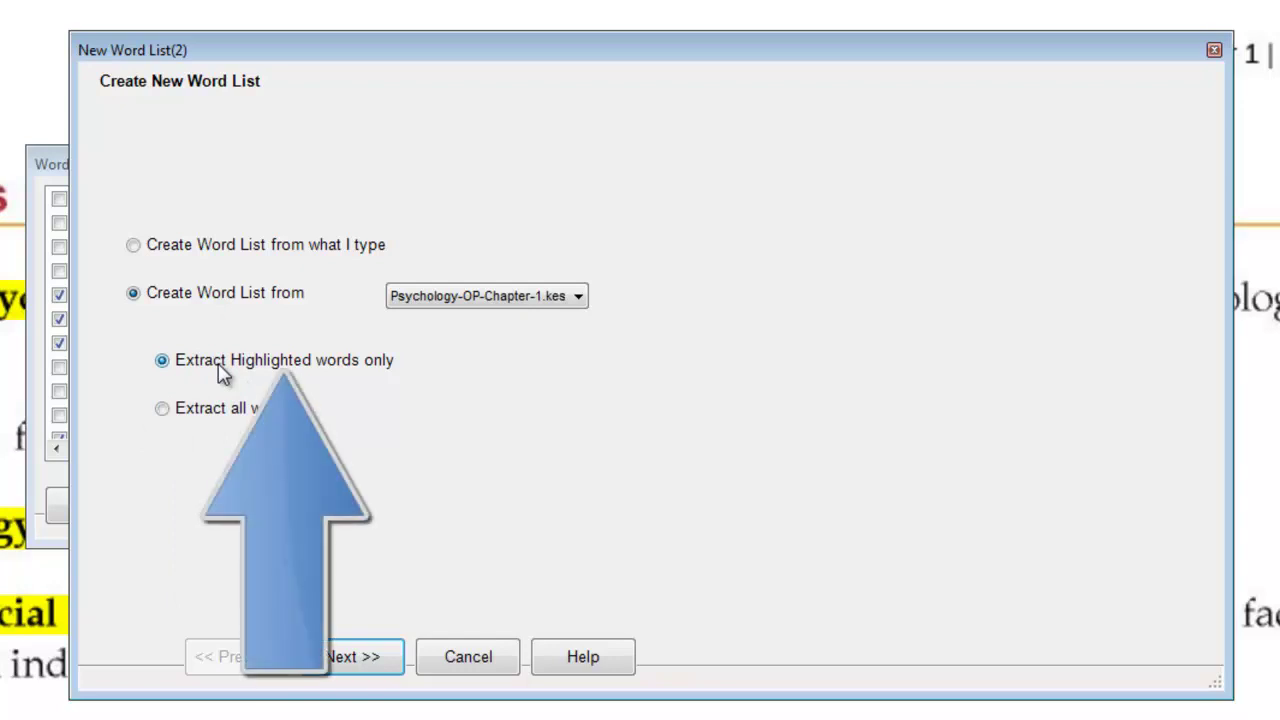
click(352, 657)
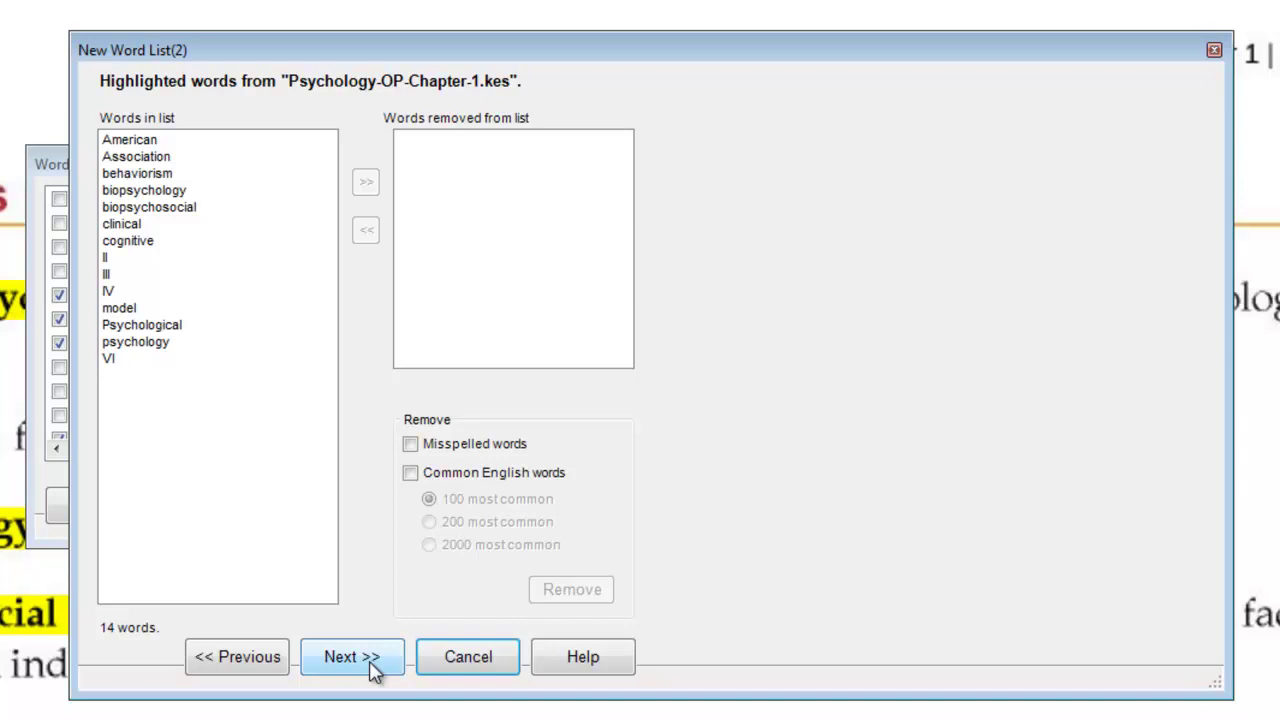
Step: Remove the Roman numerals II, III, IV and VI from the extracted words
click(128, 261)
ctrl+click(130, 275)
ctrl+click(132, 292)
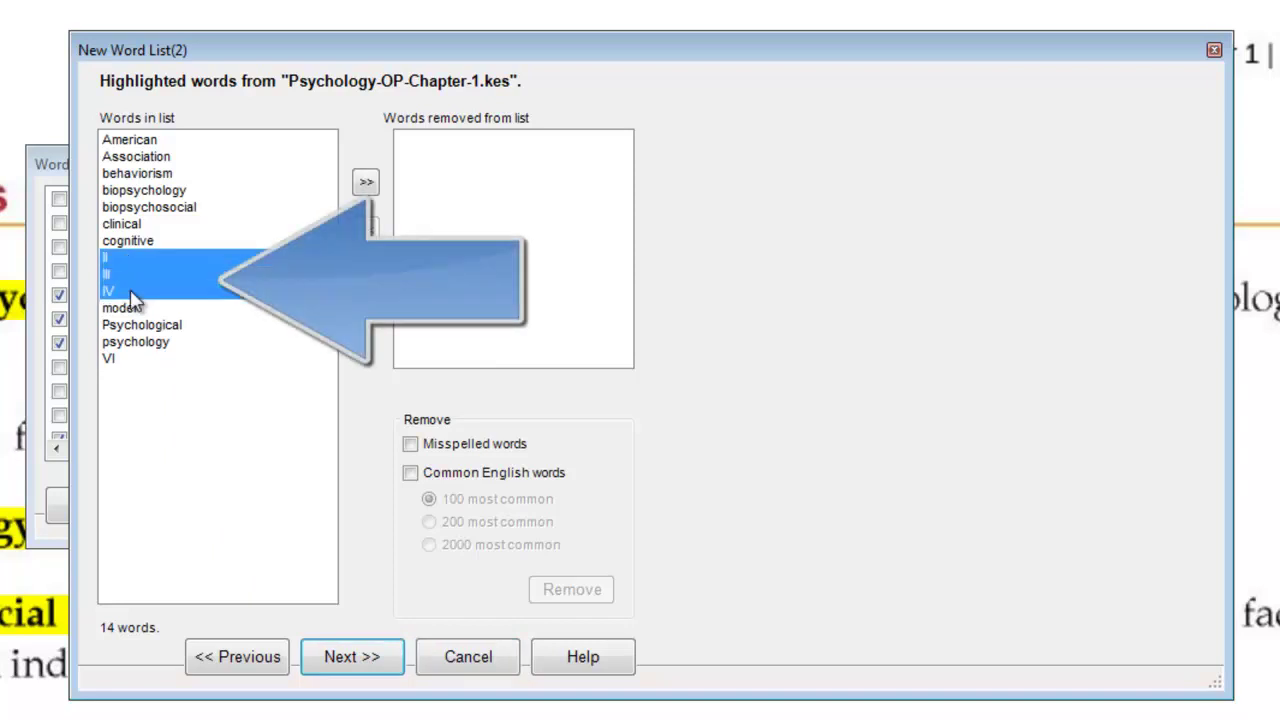
ctrl+click(140, 360)
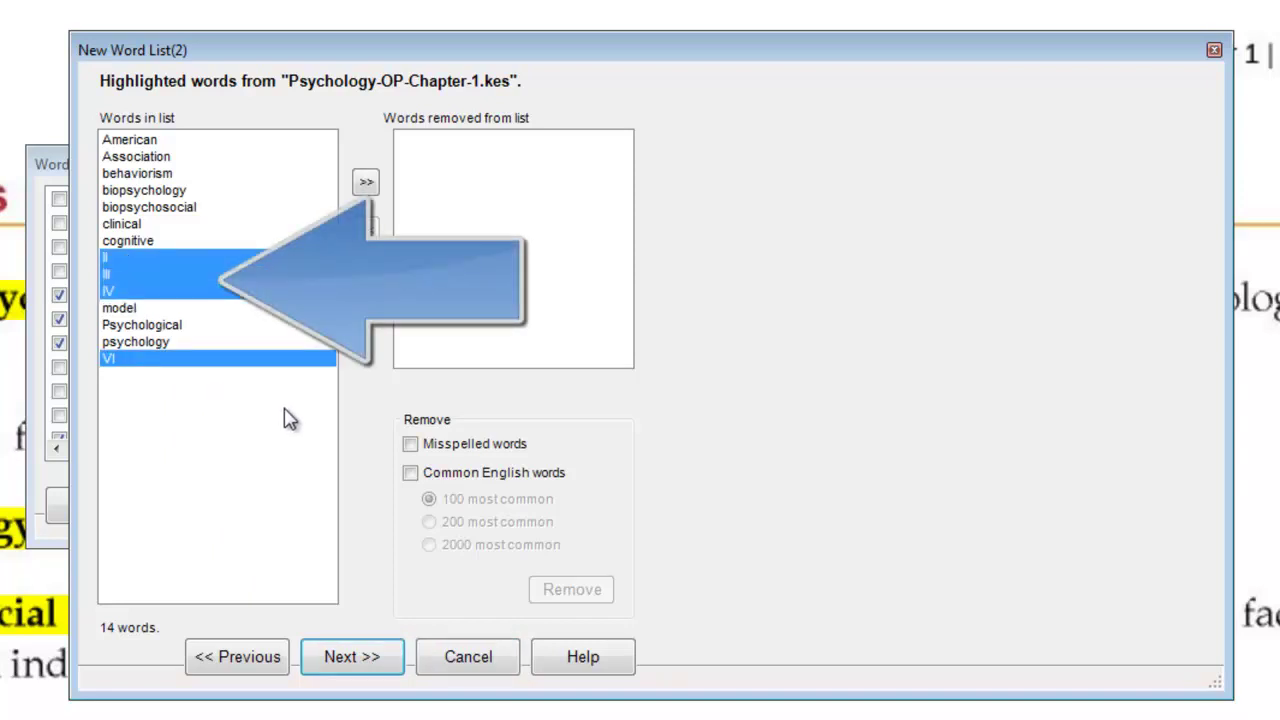
click(363, 188)
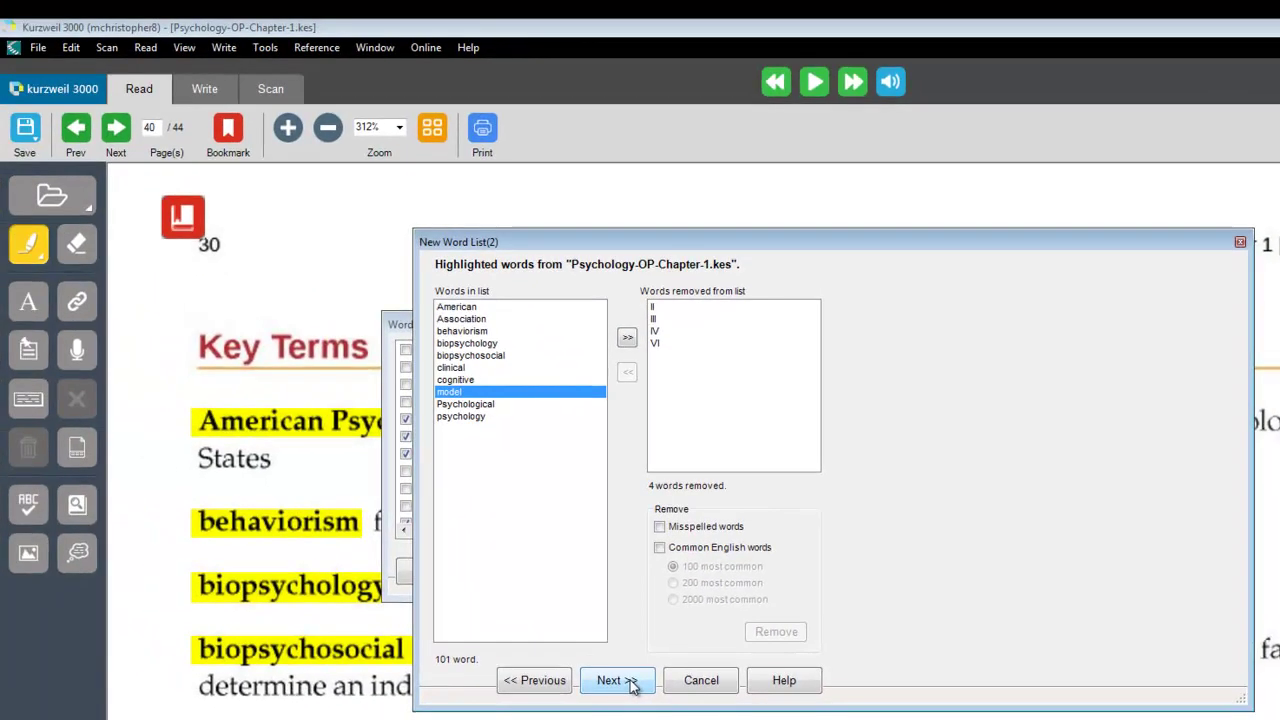
Step: Save the new word list as Psychology_Chapter_1_Word_List and accept the word list setup
click(617, 680)
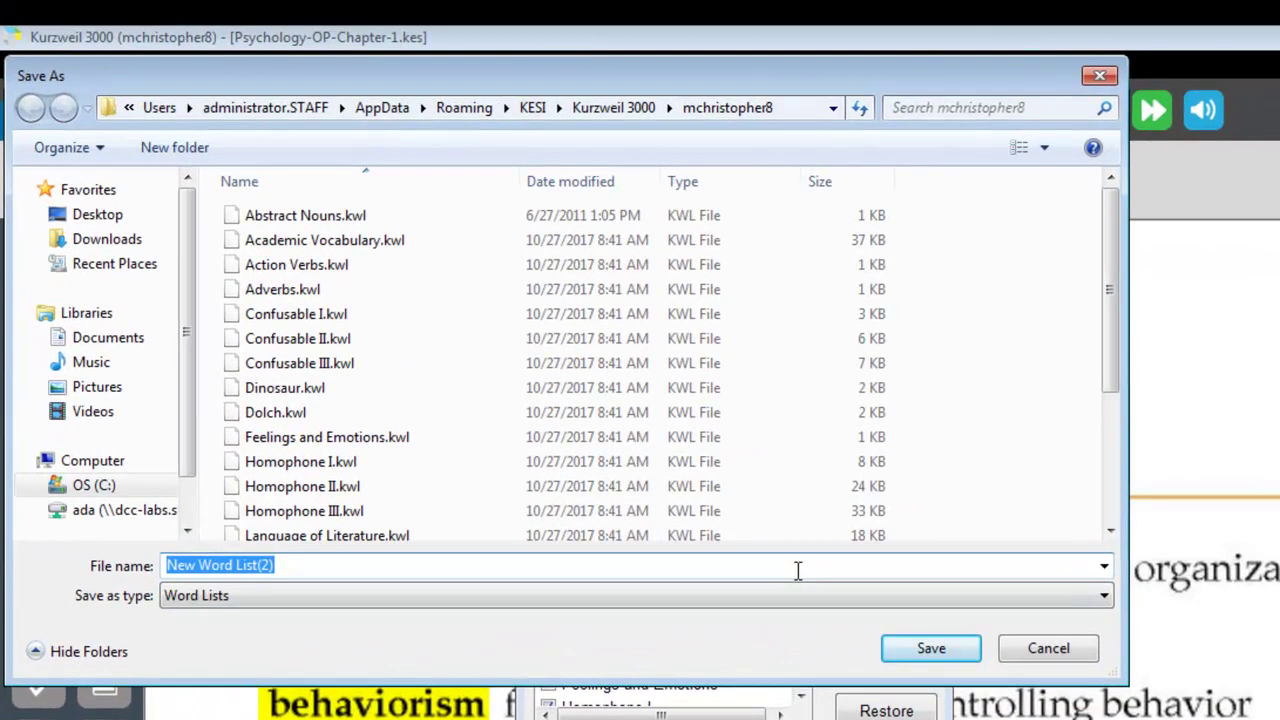
text(P)
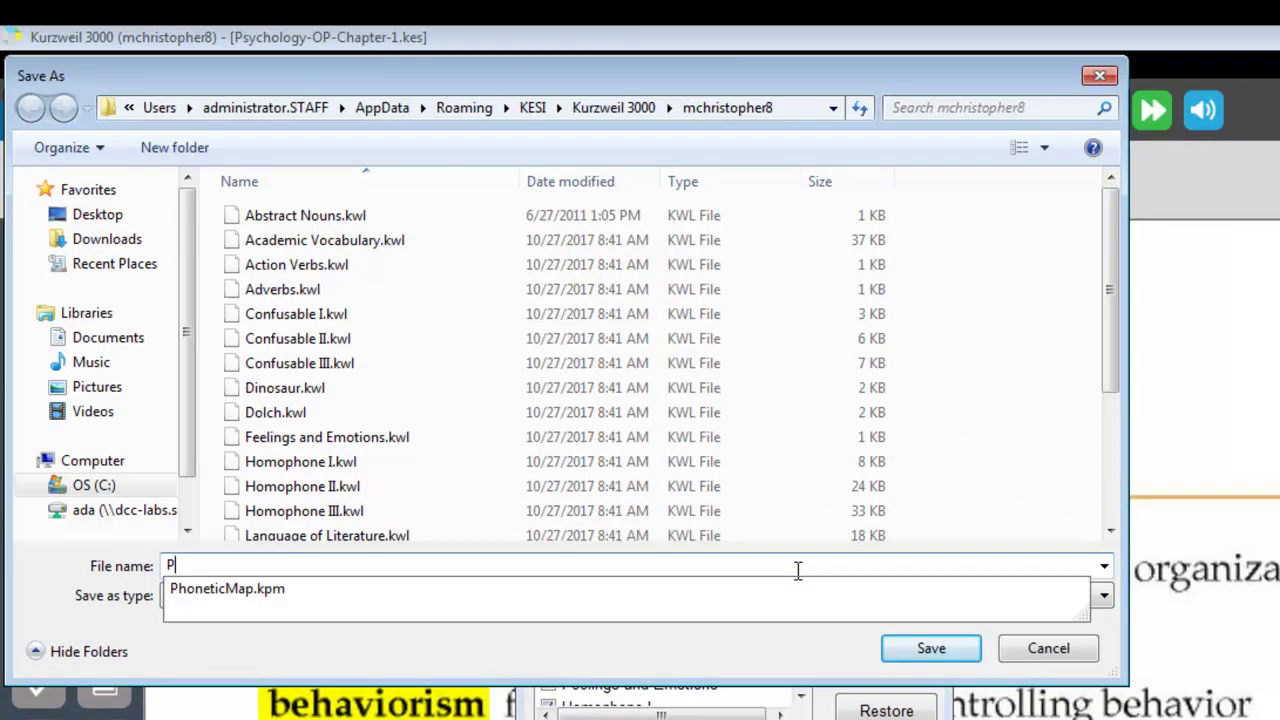
text(sychology_)
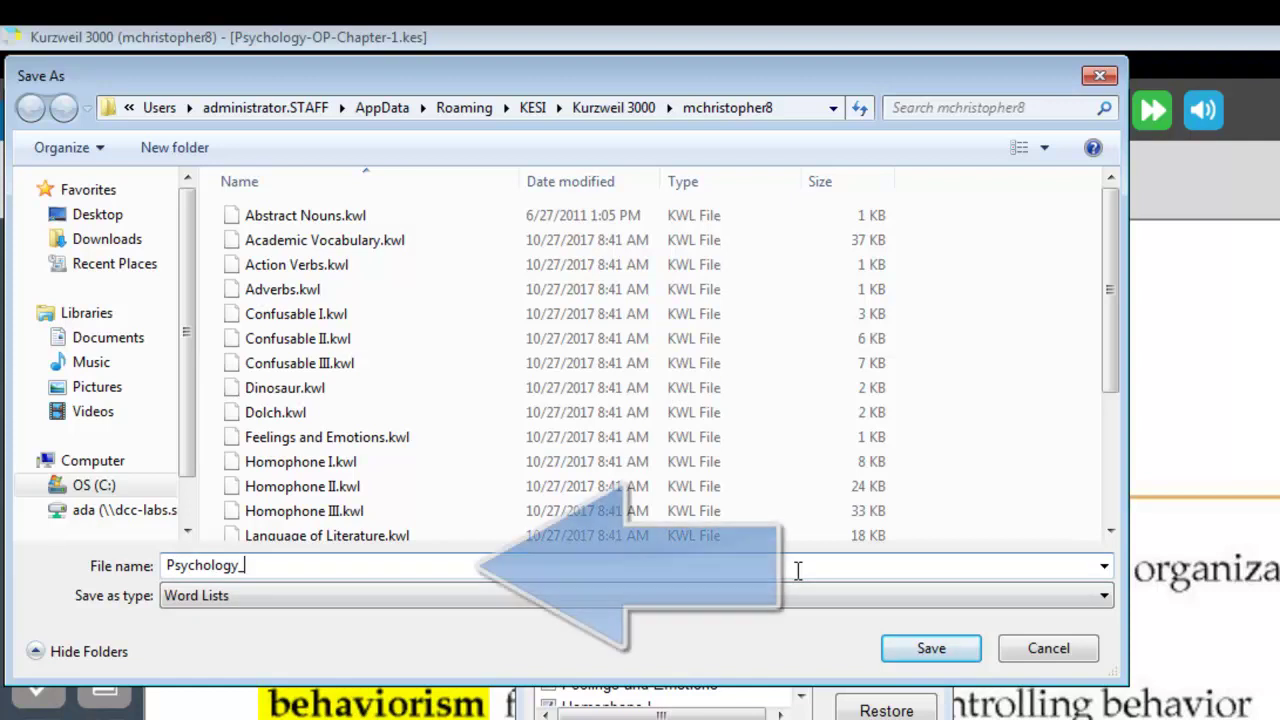
text(Chapter)
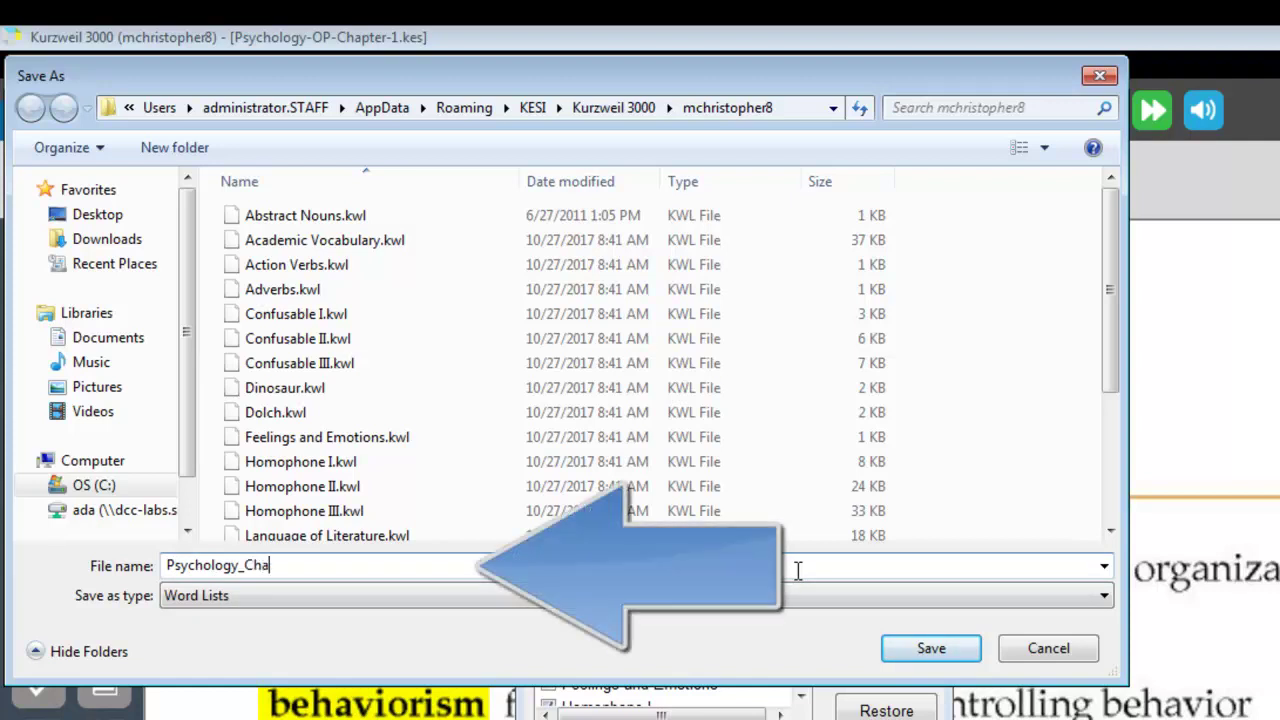
text(_1_)
text(Word_List.kwl)
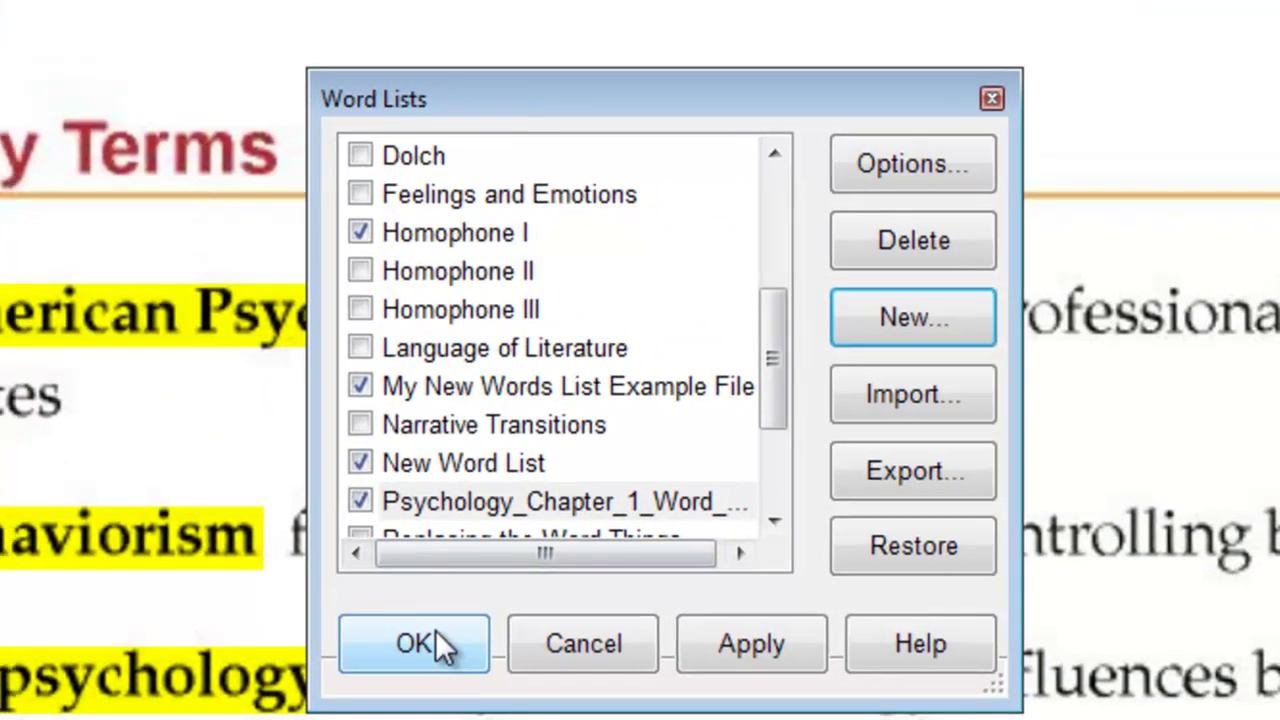
click(427, 626)
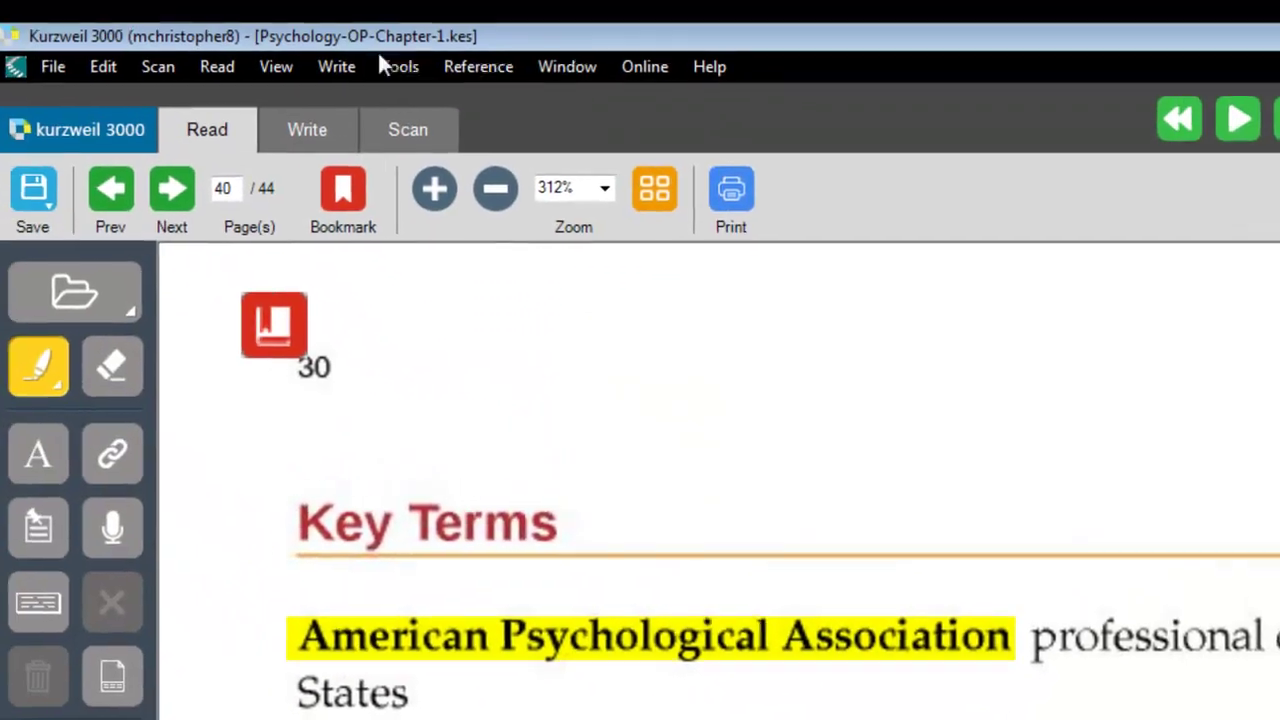
Step: Create a new blank document for writing and display the Floating Word Lists window
click(395, 63)
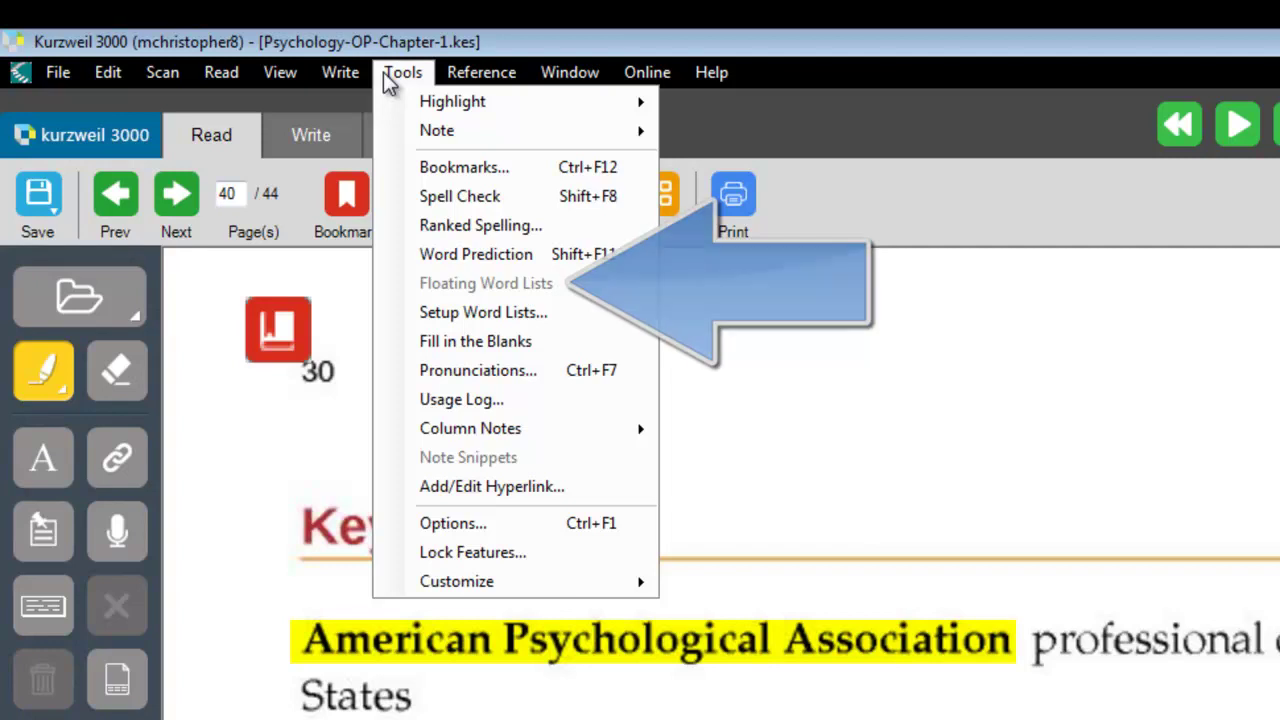
click(397, 74)
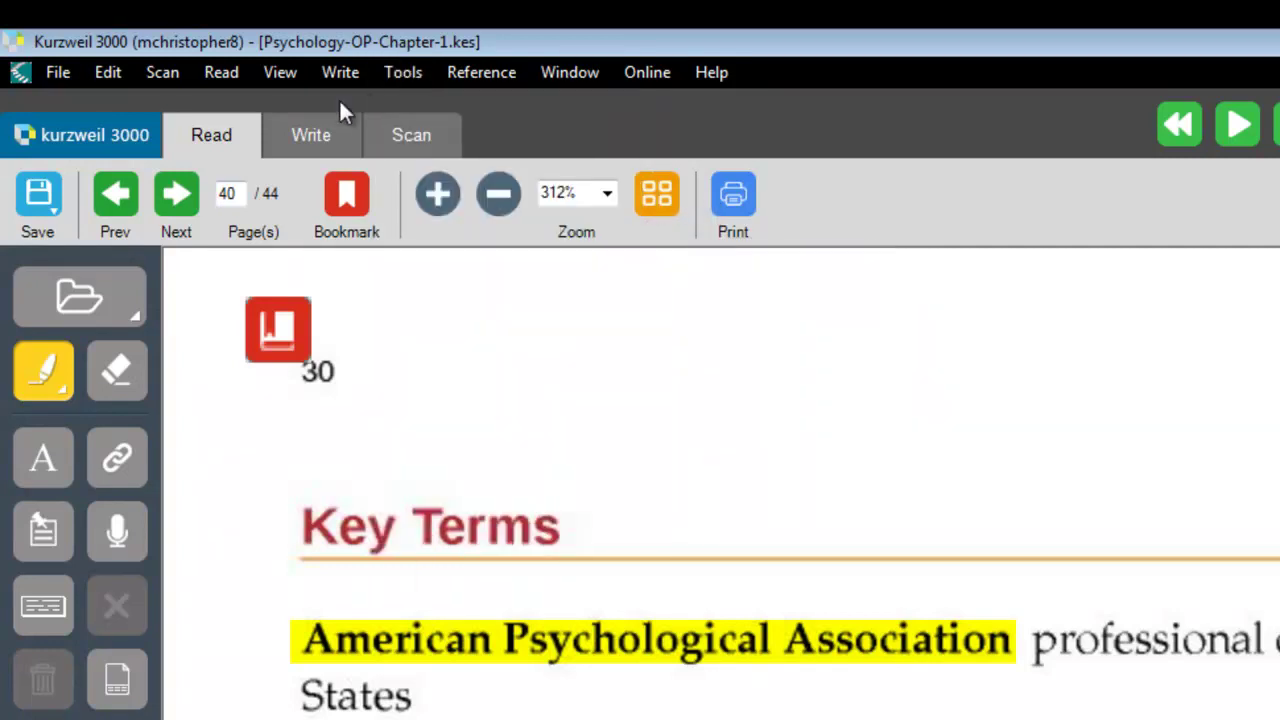
click(301, 133)
click(115, 295)
click(170, 300)
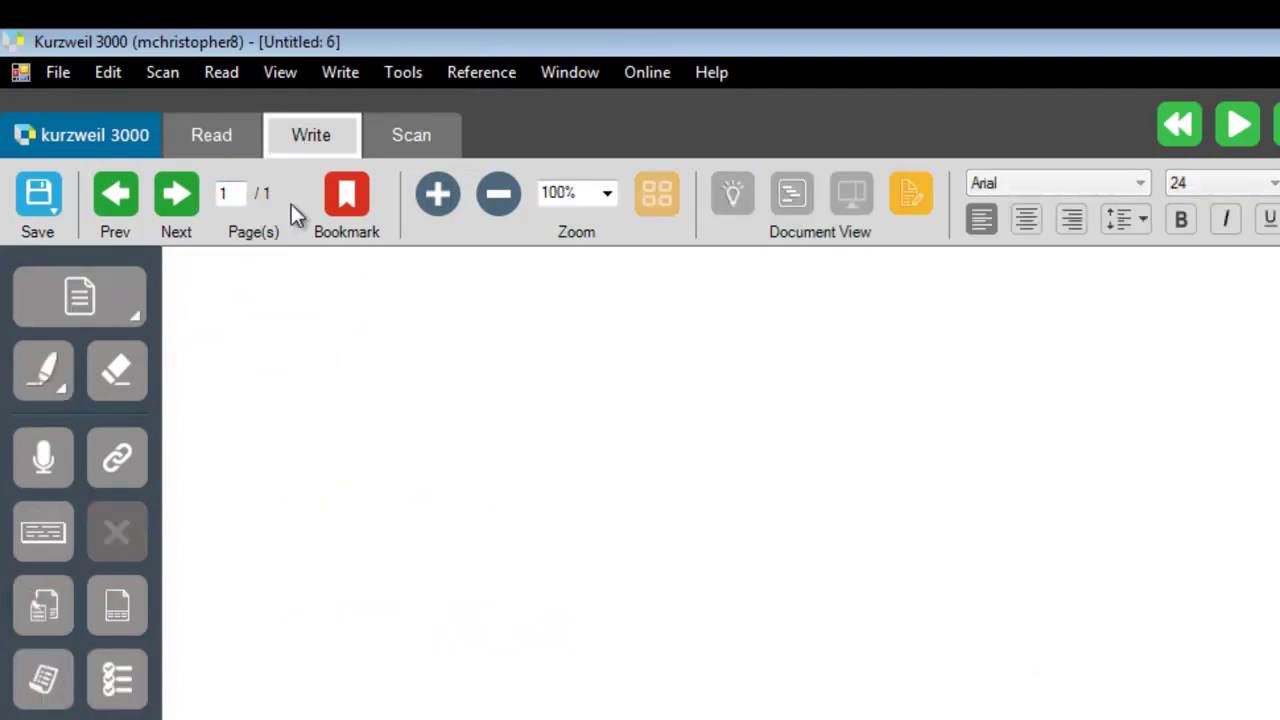
click(405, 73)
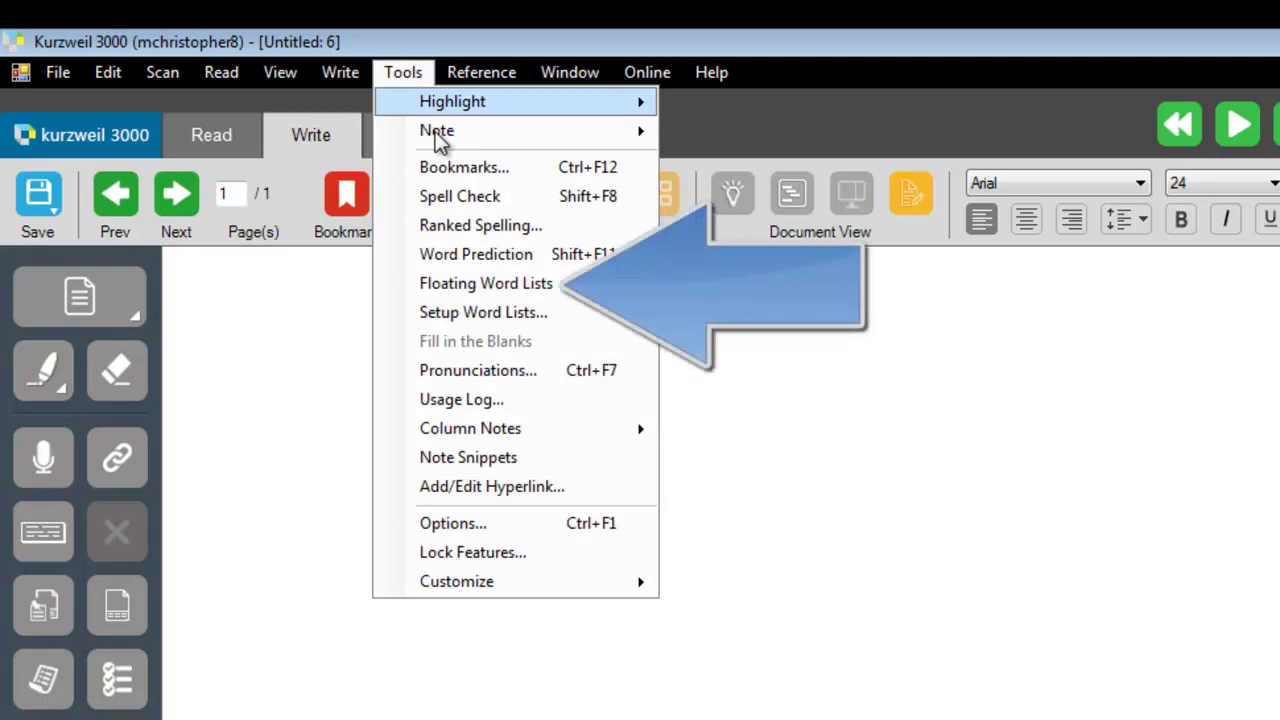
click(547, 283)
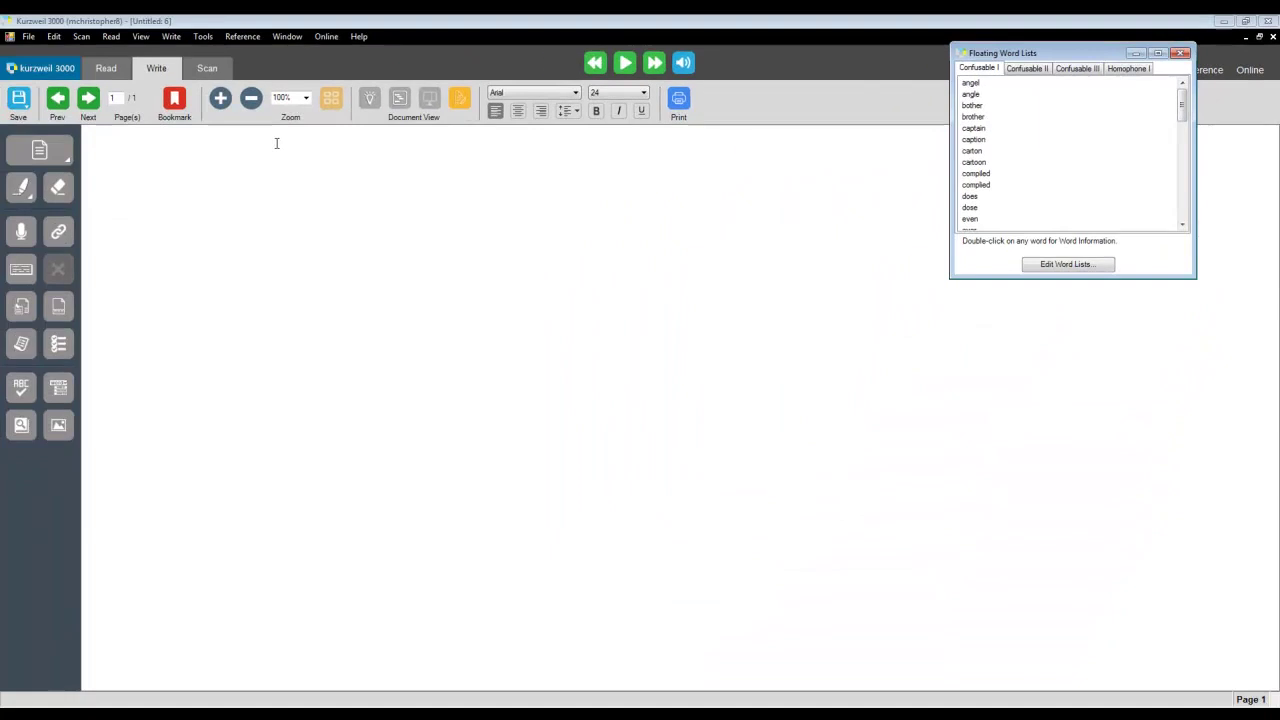
Step: Remove Homophone I.kwl from the selected floating word lists
click(1098, 266)
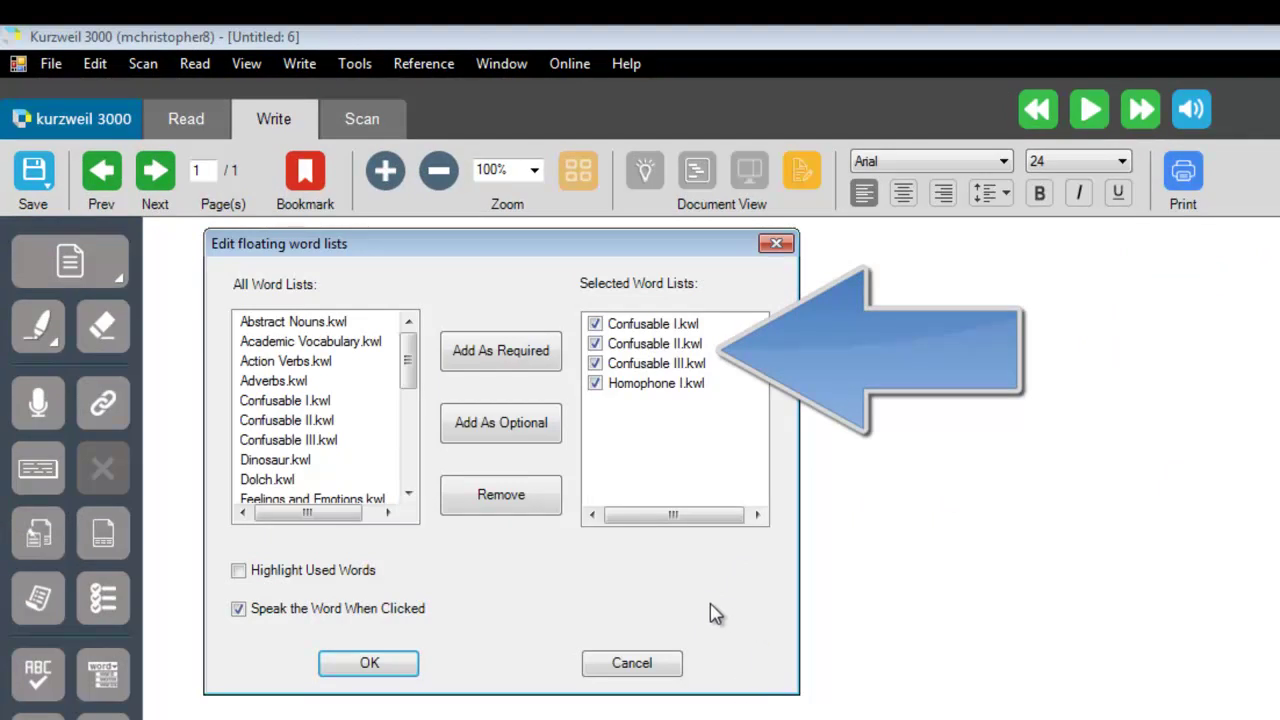
click(660, 390)
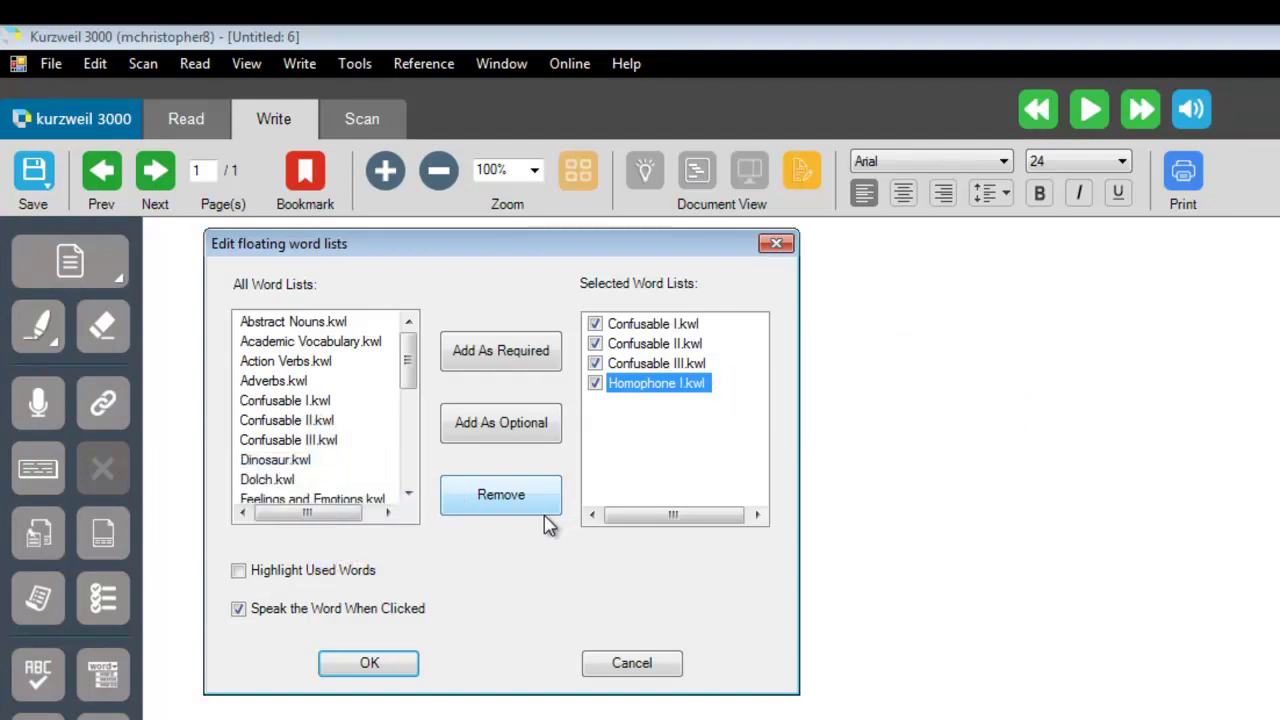
click(500, 495)
Step: Add Psychology_Chapter_1_Word_List to the floating word lists as required, apply the change and display that list's words
drag(409, 365, 406, 445)
click(356, 443)
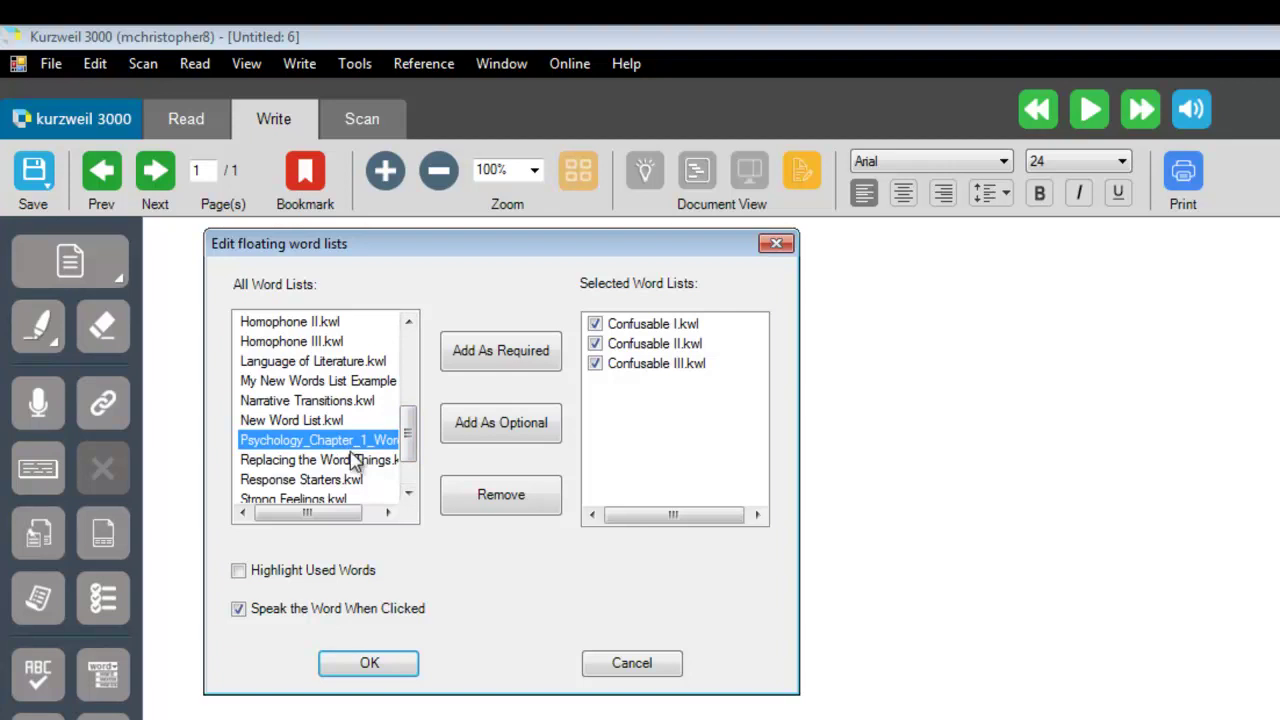
drag(309, 517, 284, 530)
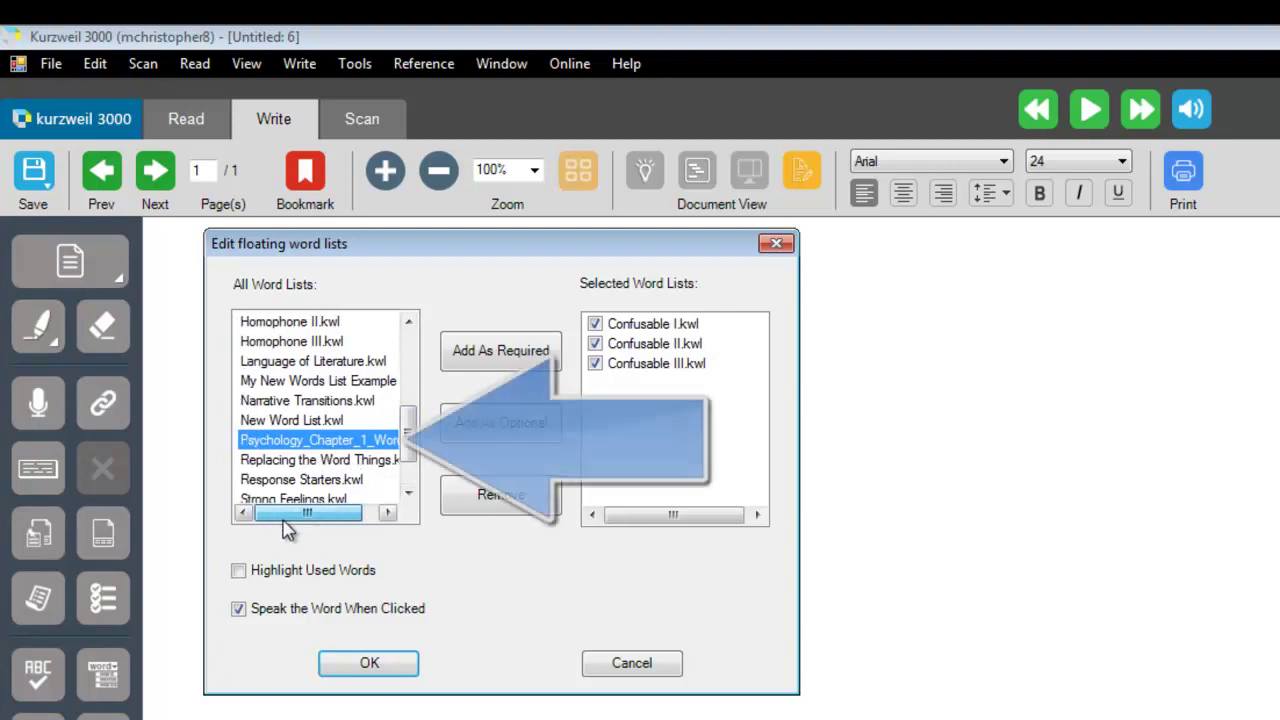
click(487, 357)
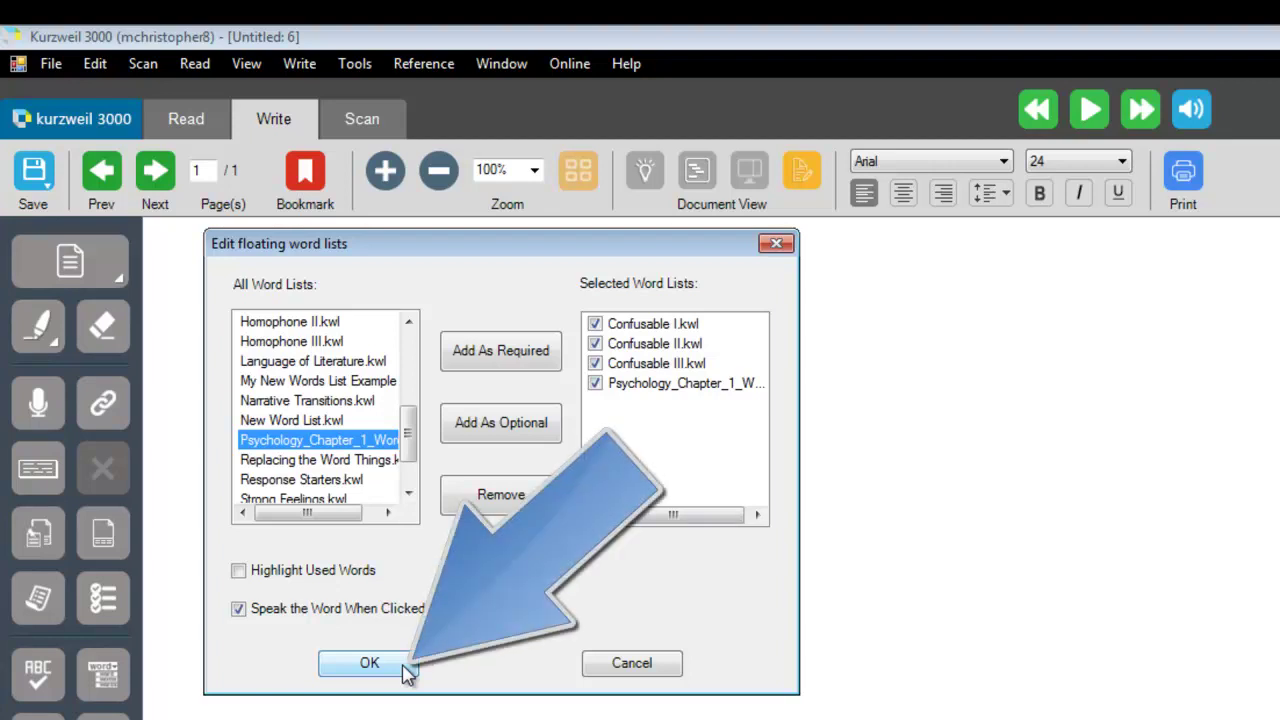
click(405, 668)
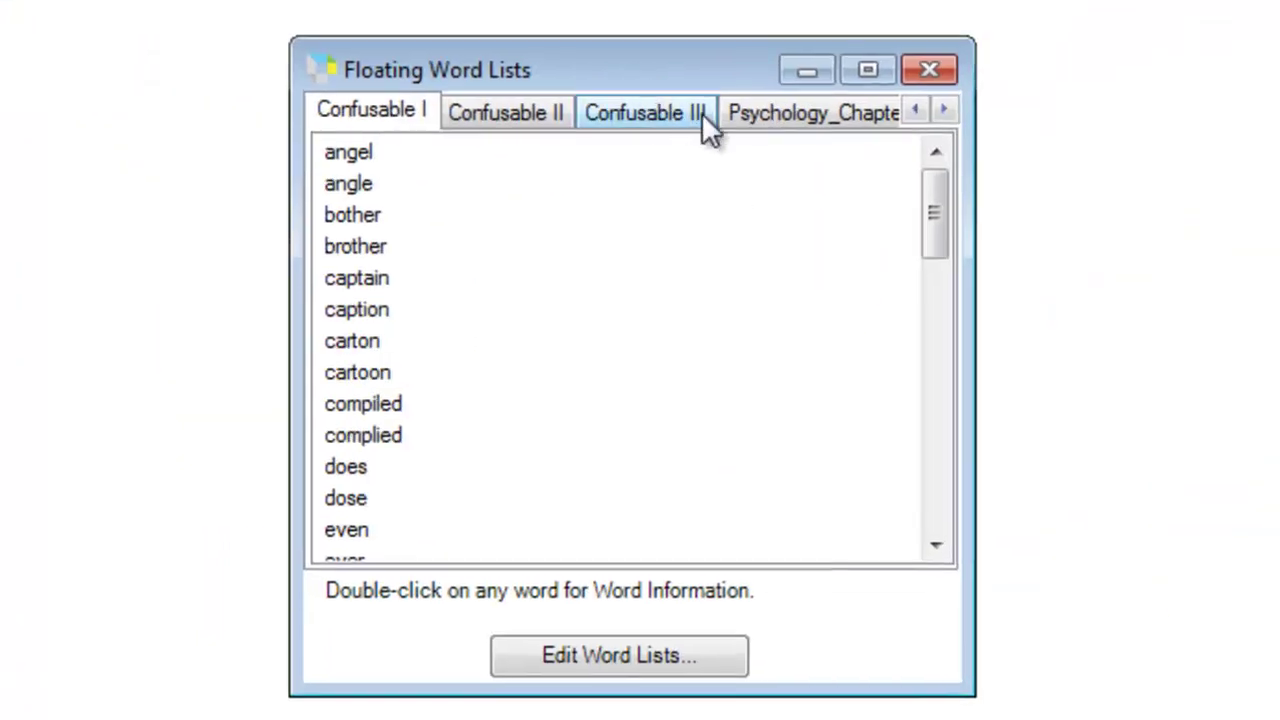
click(818, 116)
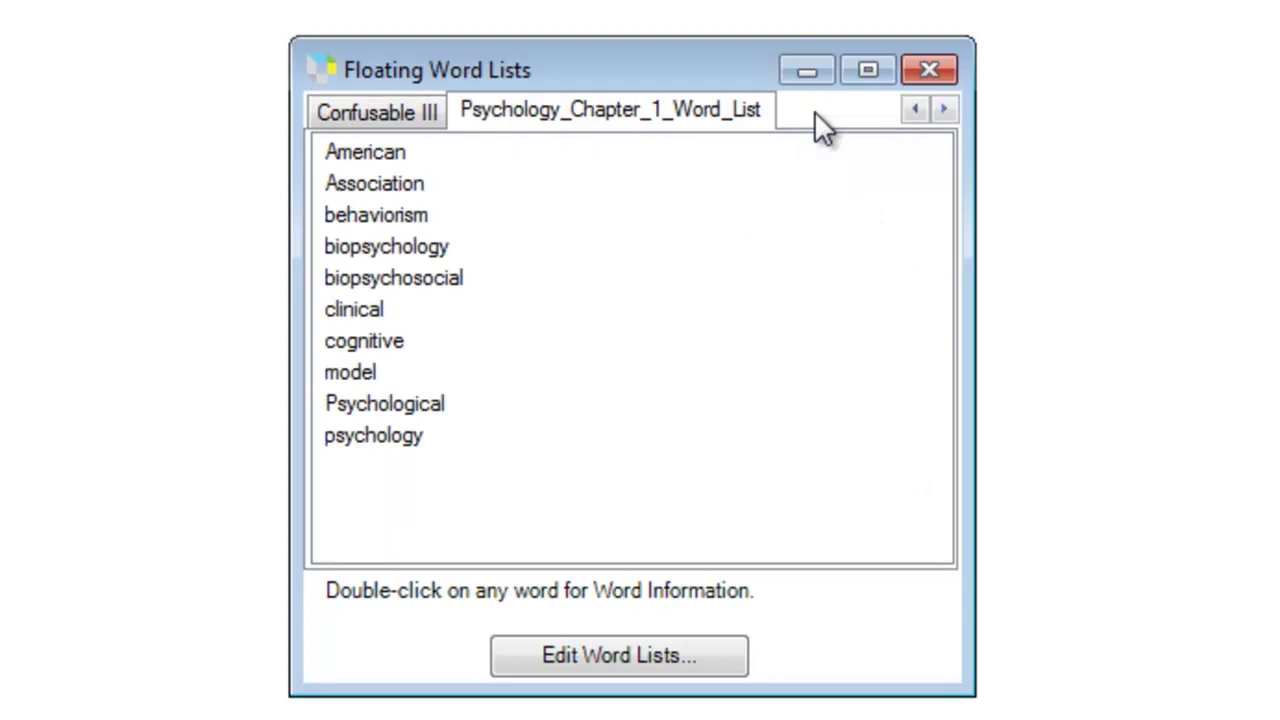